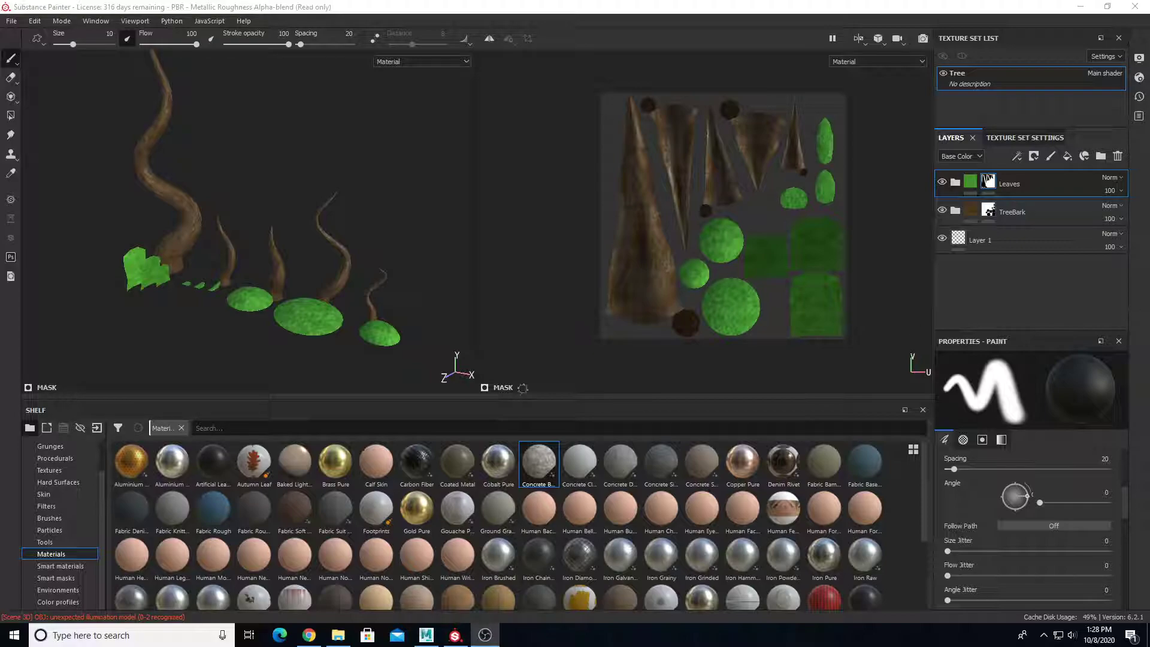
# Inspect the fill settings of the Leather Rough layer inside the Leaves folder.
pyautogui.scroll(5, 203, 334)
pyautogui.moveTo(200, 239)
pyautogui.keyDown('alt'); pyautogui.mouseDown()
pyautogui.moveTo(212, 268)
pyautogui.moveTo(204, 232)
pyautogui.mouseUp(); pyautogui.keyUp('alt')
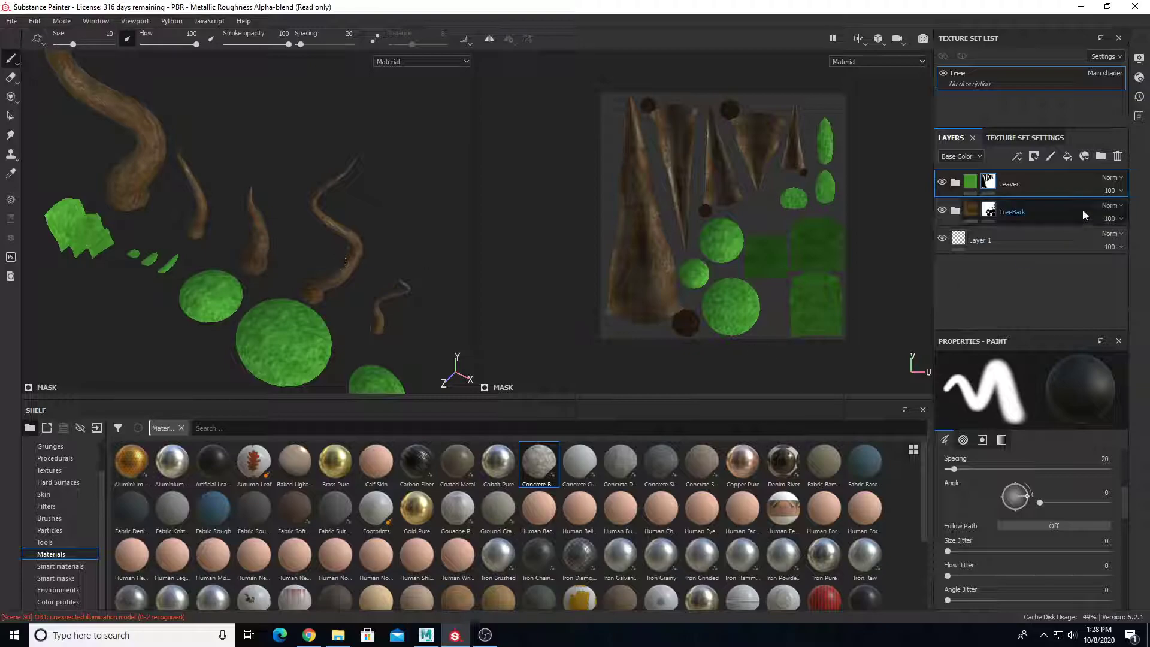
pyautogui.click(955, 183)
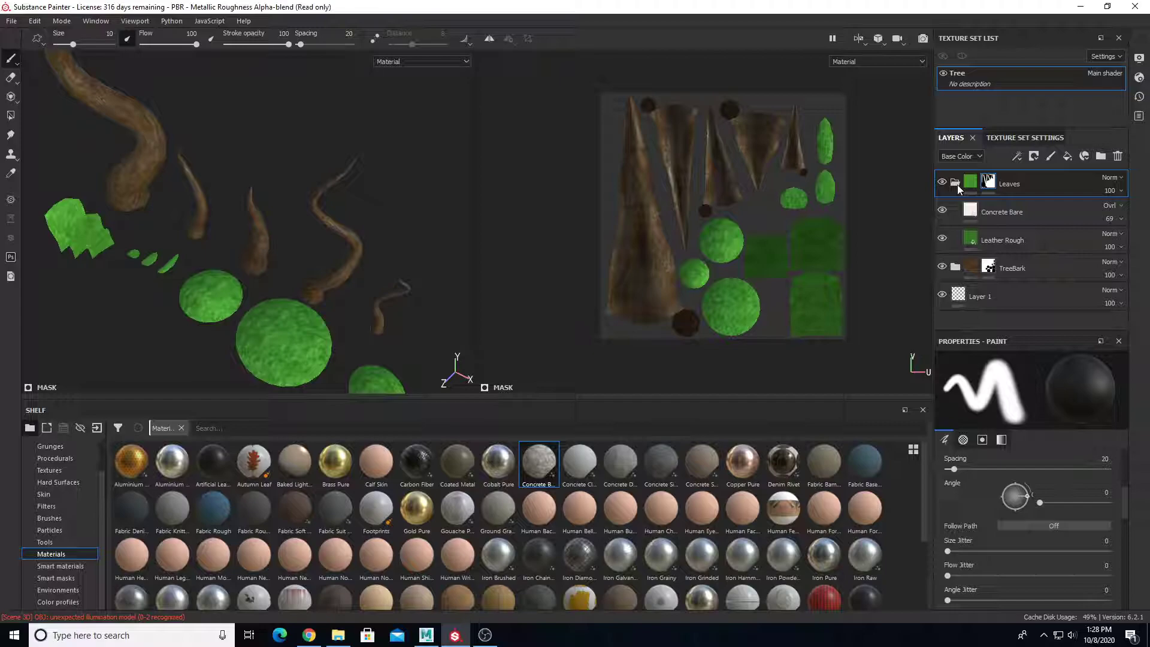
pyautogui.click(1017, 240)
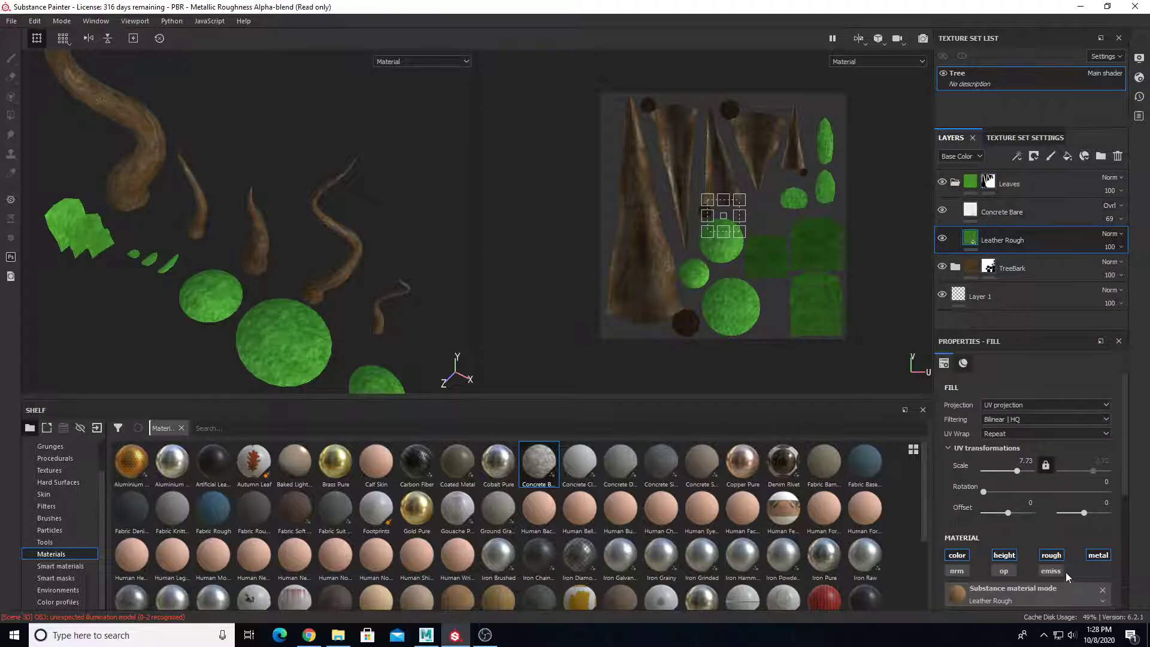
pyautogui.scroll(-2, 1016, 544)
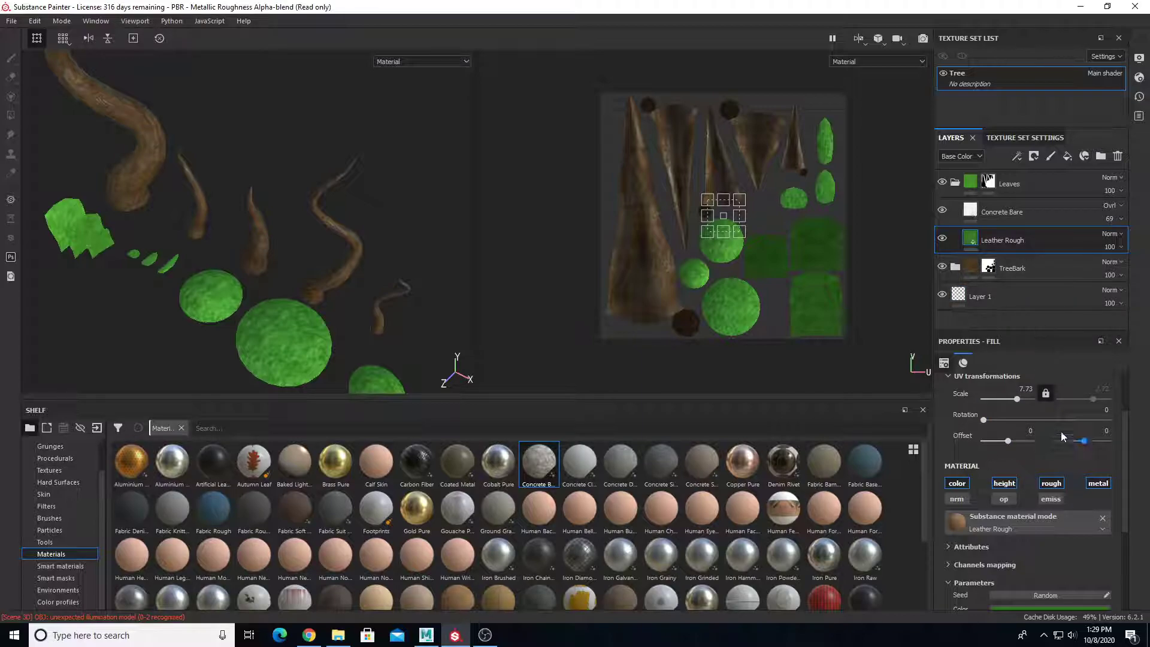
pyautogui.click(954, 184)
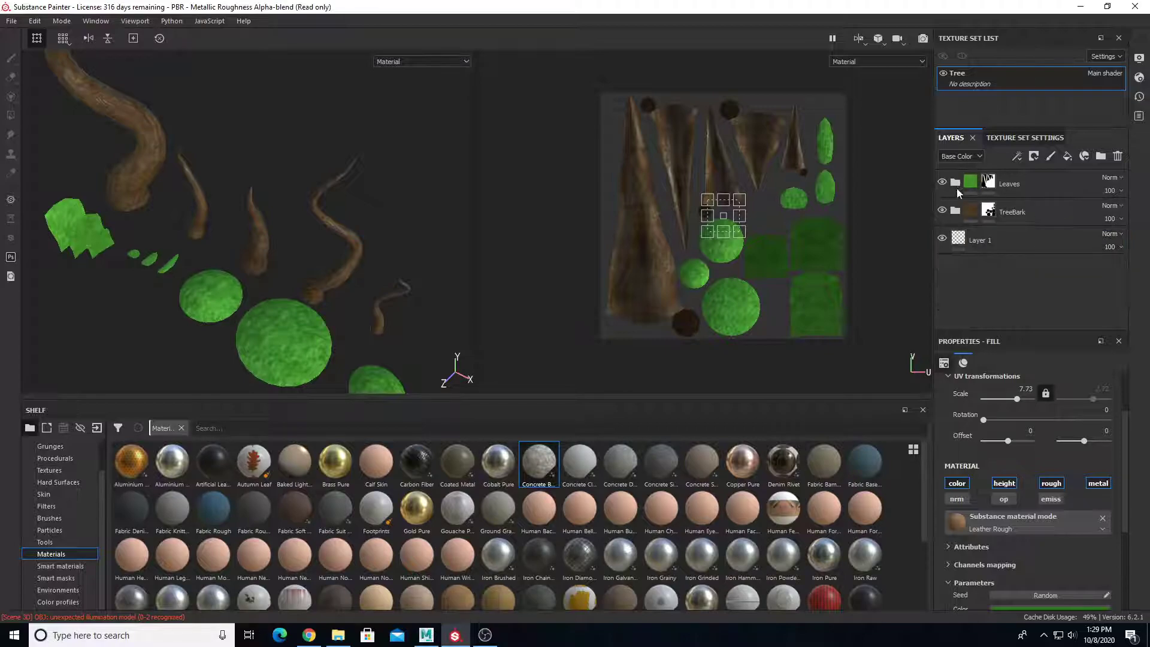
# Add a fill layer above the Leaves folder and name it Opacity.
pyautogui.click(1033, 185)
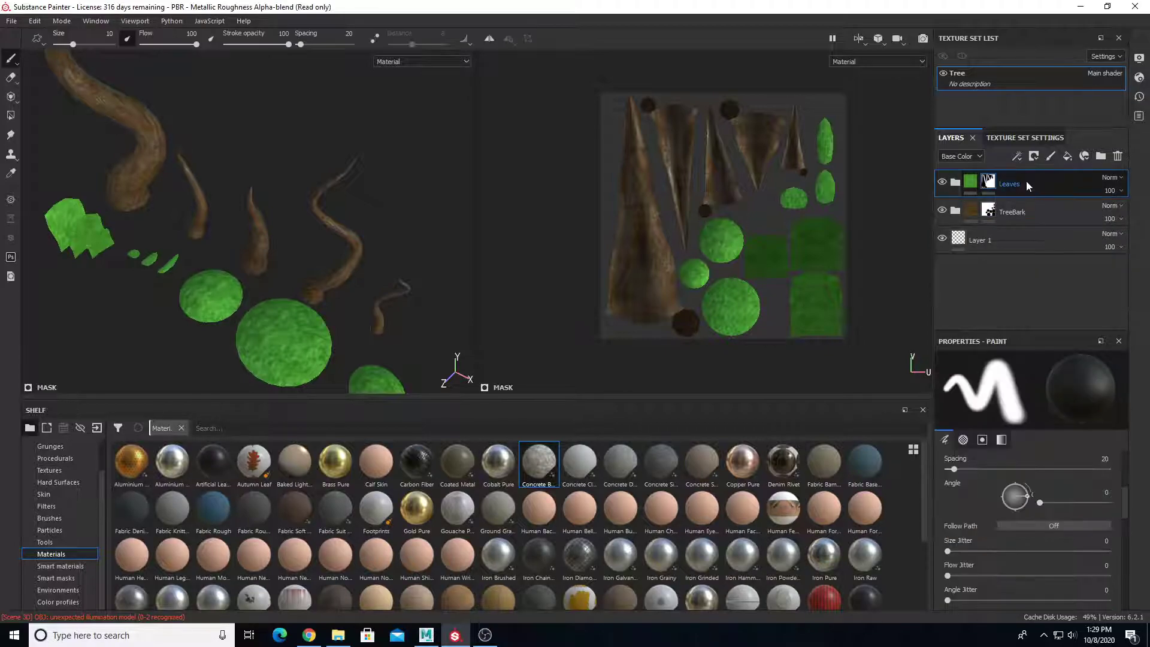
pyautogui.click(1068, 157)
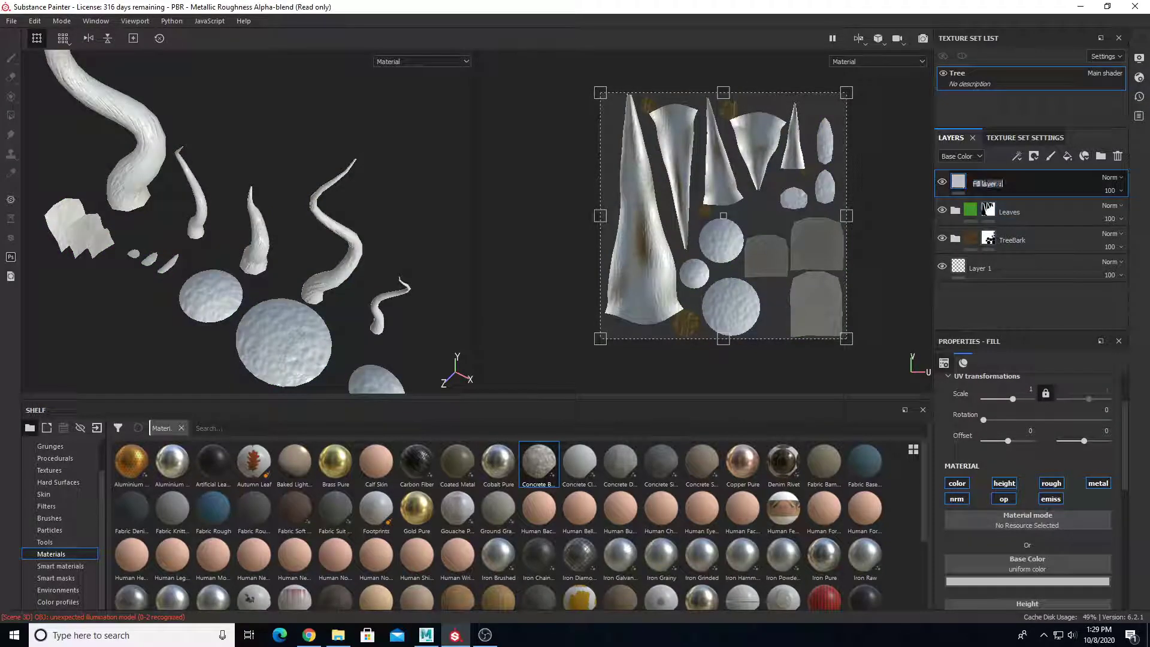
pyautogui.write('Opacity')
pyautogui.press('Return')
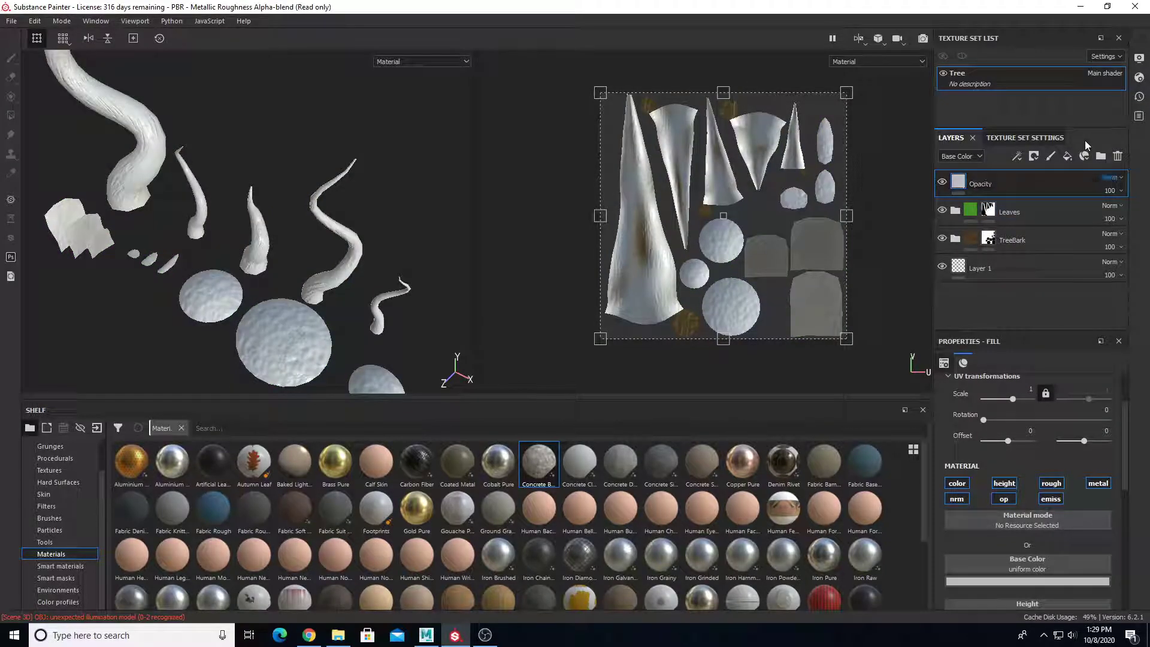
# Turn off the height, rough, metal, nrm and emiss channels of the Opacity fill layer, leaving only color and op active.
pyautogui.keyDown('alt'); pyautogui.moveTo(284, 279); pyautogui.dragTo(265, 262, button='right'); pyautogui.keyUp('alt')
pyautogui.keyDown('alt'); pyautogui.moveTo(331, 269); pyautogui.dragTo(274, 254); pyautogui.keyUp('alt')
pyautogui.keyDown('alt'); pyautogui.moveTo(275, 255); pyautogui.dragTo(325, 310, button='right'); pyautogui.keyUp('alt')
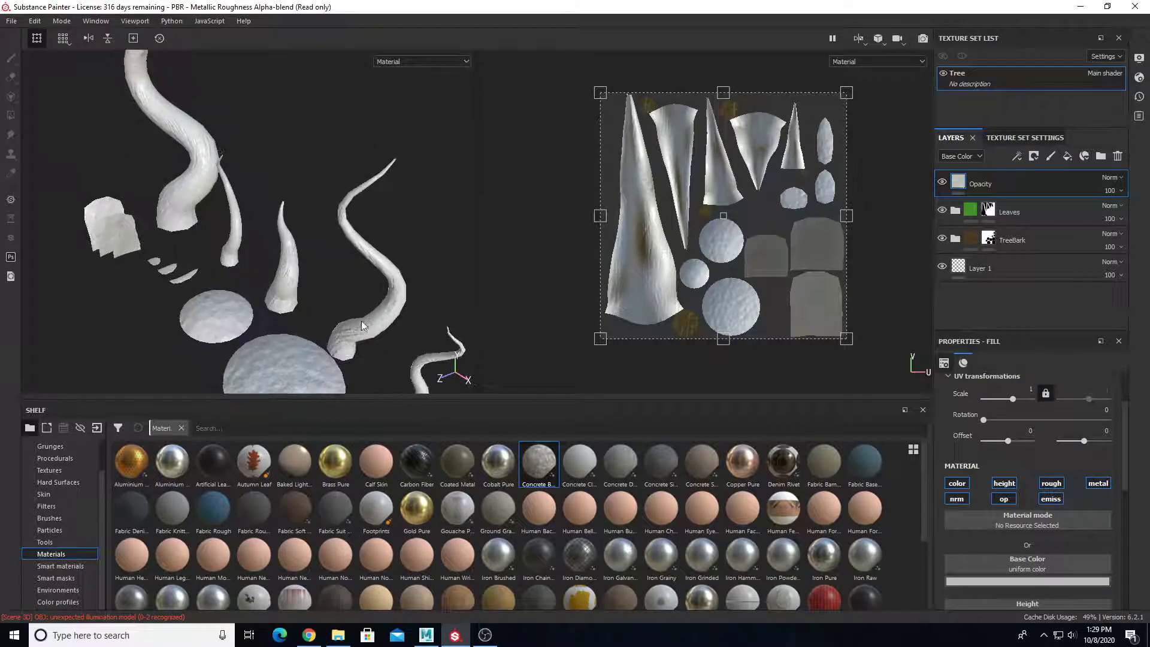
pyautogui.moveTo(1040, 330); pyautogui.dragTo(1041, 297)
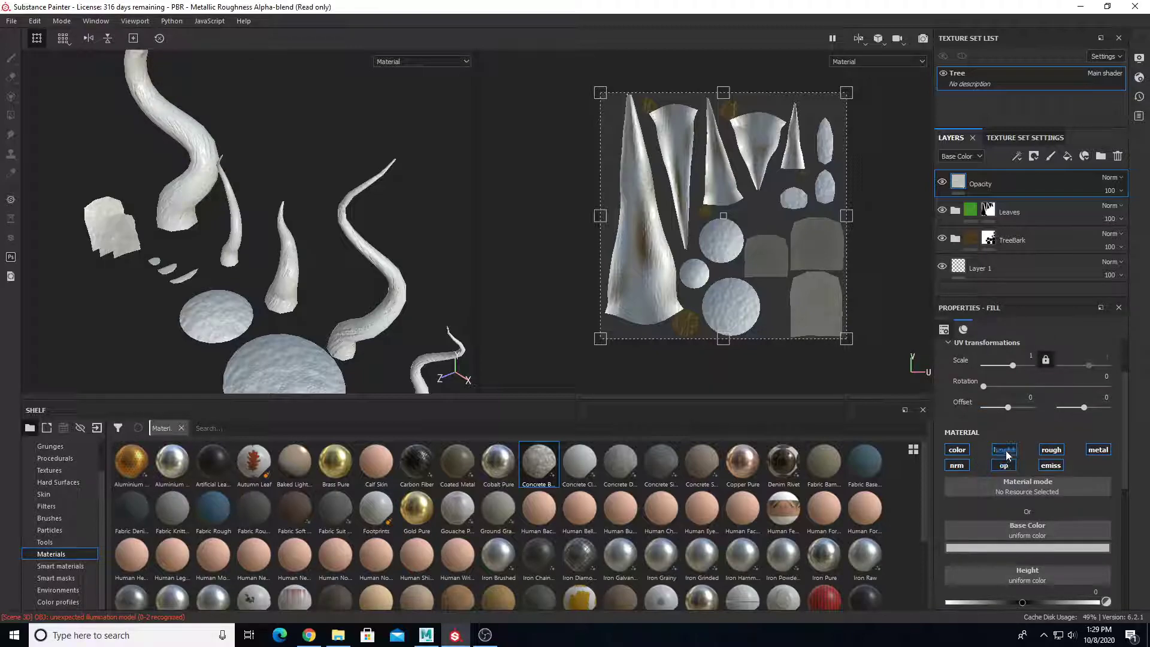
pyautogui.click(1006, 452)
pyautogui.click(1054, 455)
pyautogui.click(1098, 450)
pyautogui.click(956, 466)
pyautogui.click(1049, 467)
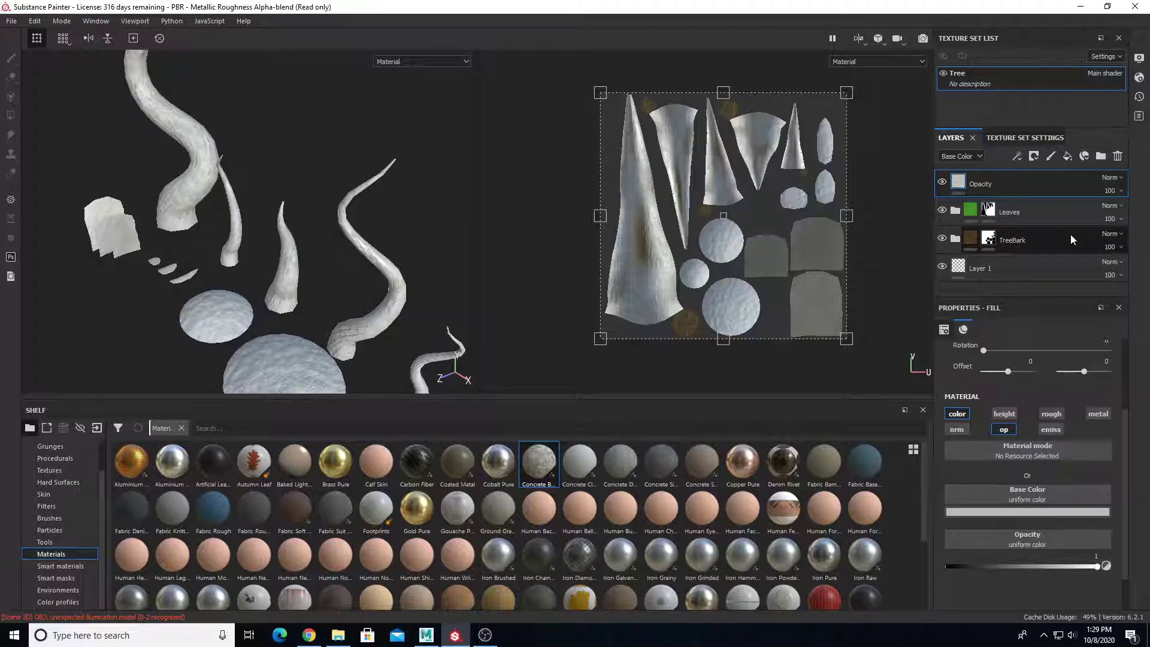
pyautogui.click(994, 414)
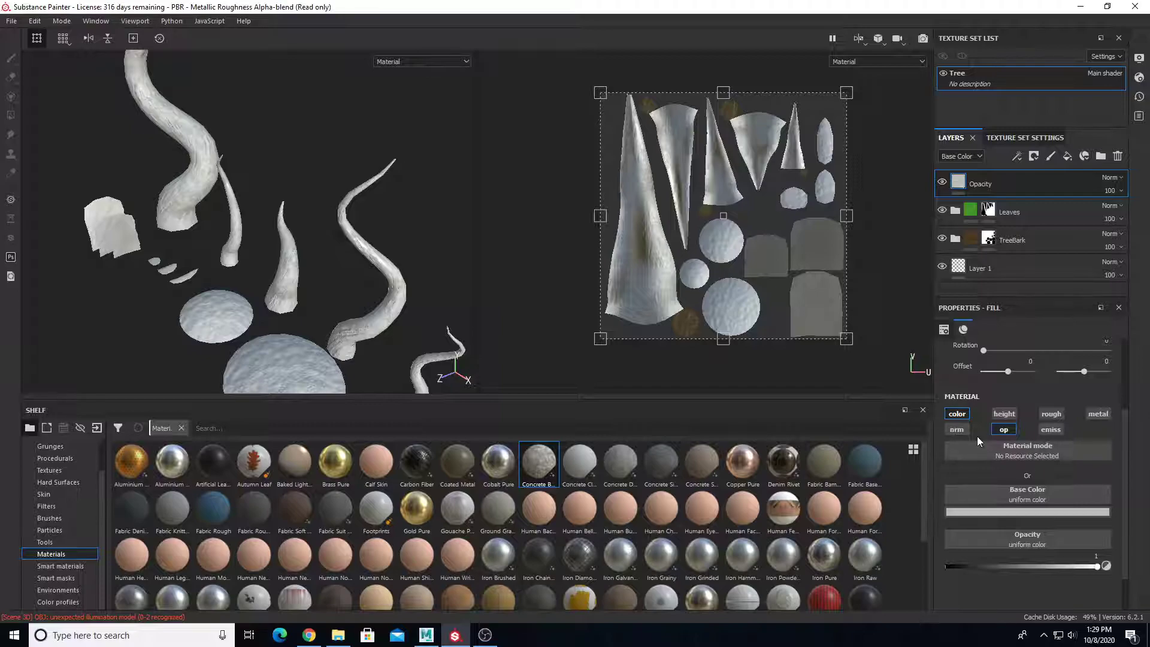
# Set the Opacity layer's base color to a light red (RGB 0.598, 0.089, 0.089) and keep its opacity value at 1.
pyautogui.click(1051, 514)
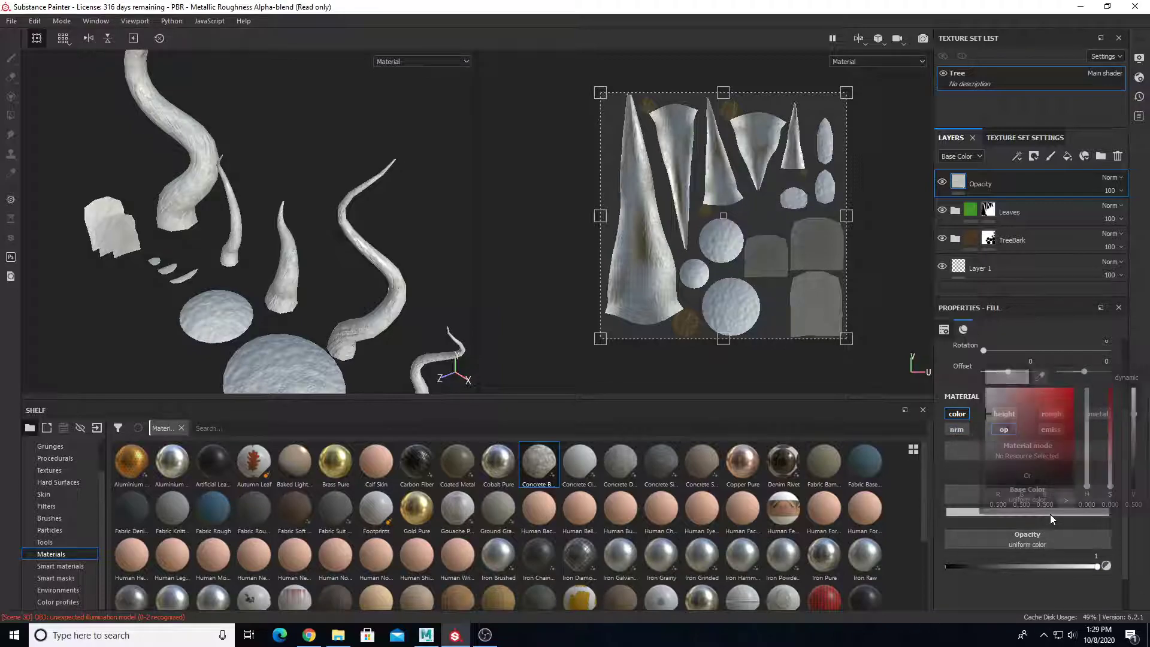
pyautogui.moveTo(1031, 415); pyautogui.dragTo(1036, 409)
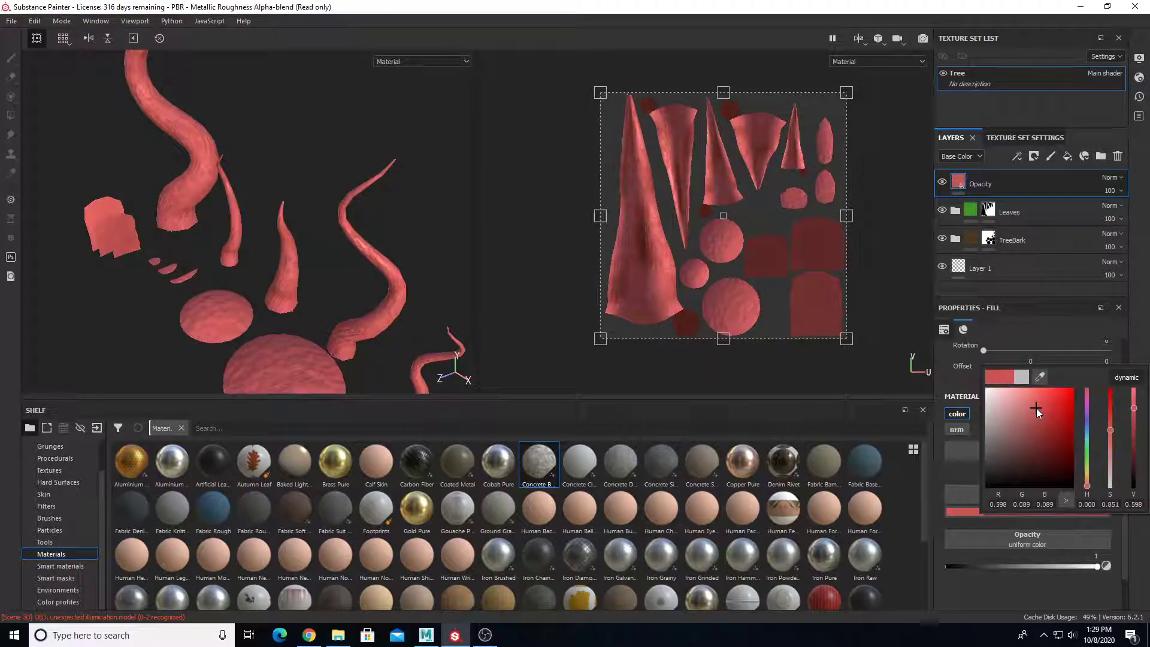
pyautogui.click(1121, 341)
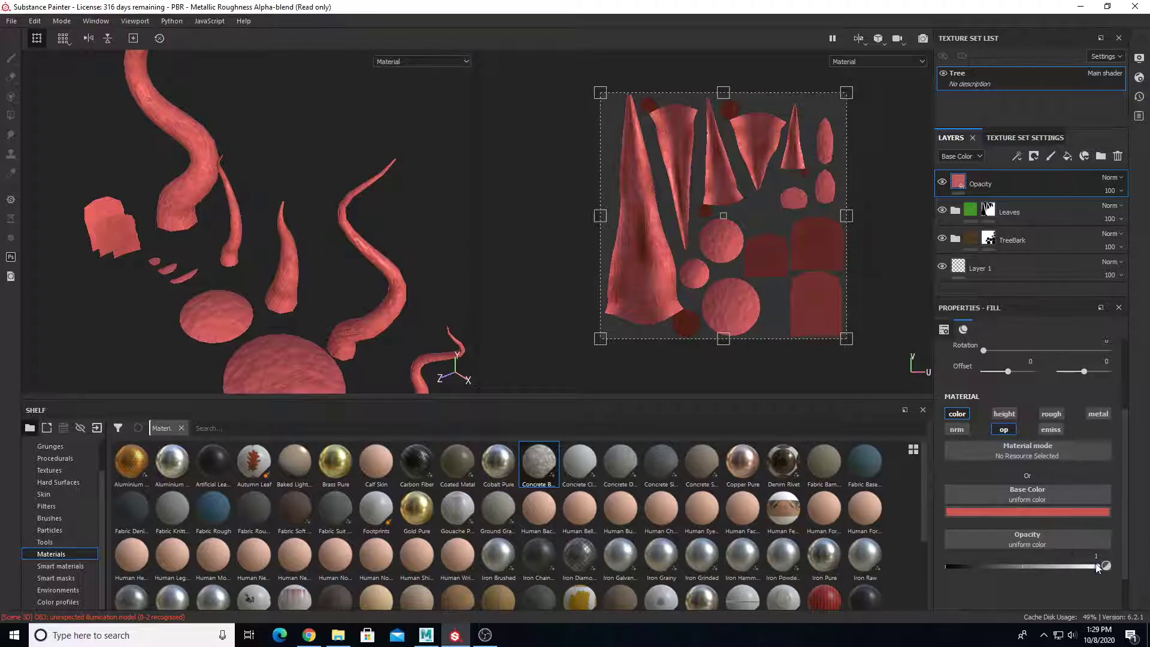
pyautogui.moveTo(1091, 567)
pyautogui.mouseDown()
pyautogui.moveTo(949, 534)
pyautogui.moveTo(1044, 575)
pyautogui.moveTo(950, 549)
pyautogui.moveTo(1037, 583)
pyautogui.moveTo(989, 568)
pyautogui.moveTo(1113, 585)
pyautogui.moveTo(915, 561)
pyautogui.moveTo(977, 577)
pyautogui.moveTo(1103, 583)
pyautogui.moveTo(987, 567)
pyautogui.moveTo(1105, 576)
pyautogui.mouseUp()
# Add a black mask to the Opacity layer, with the small leaf cards framed from above.
pyautogui.keyDown('alt'); pyautogui.moveTo(275, 291); pyautogui.dragTo(338, 215, button='right'); pyautogui.keyUp('alt')
pyautogui.keyDown('alt'); pyautogui.moveTo(339, 216); pyautogui.dragTo(296, 231); pyautogui.keyUp('alt')
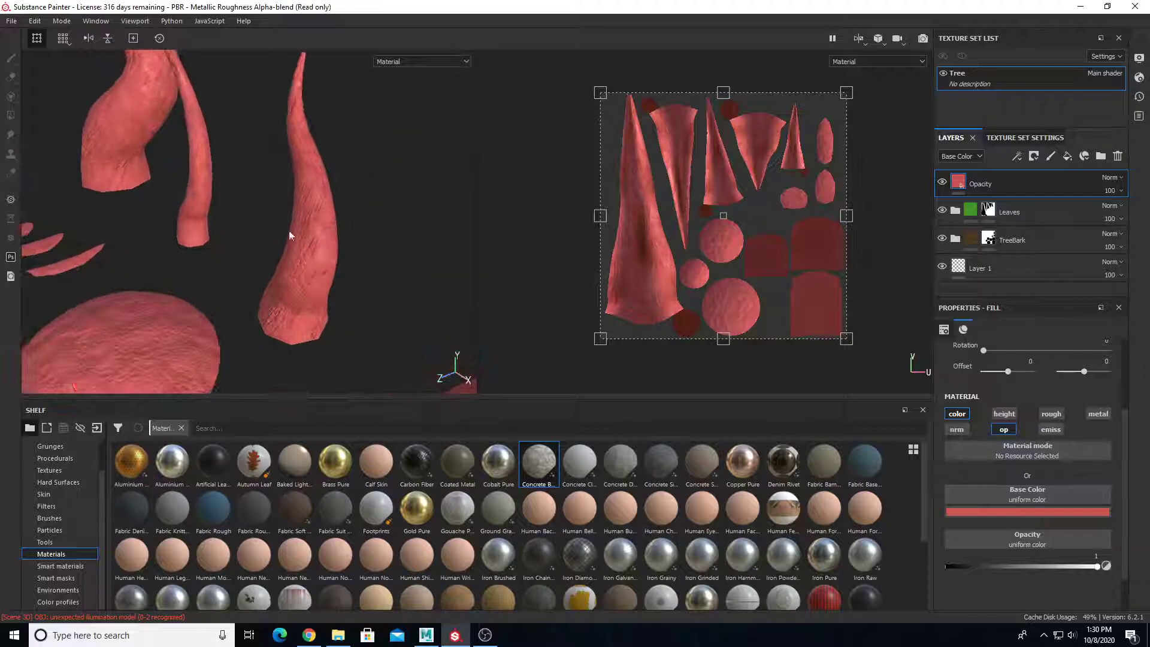
pyautogui.keyDown('alt'); pyautogui.moveTo(296, 231); pyautogui.dragTo(333, 160, button='middle'); pyautogui.keyUp('alt')
pyautogui.keyDown('alt'); pyautogui.moveTo(333, 160); pyautogui.dragTo(265, 207); pyautogui.keyUp('alt')
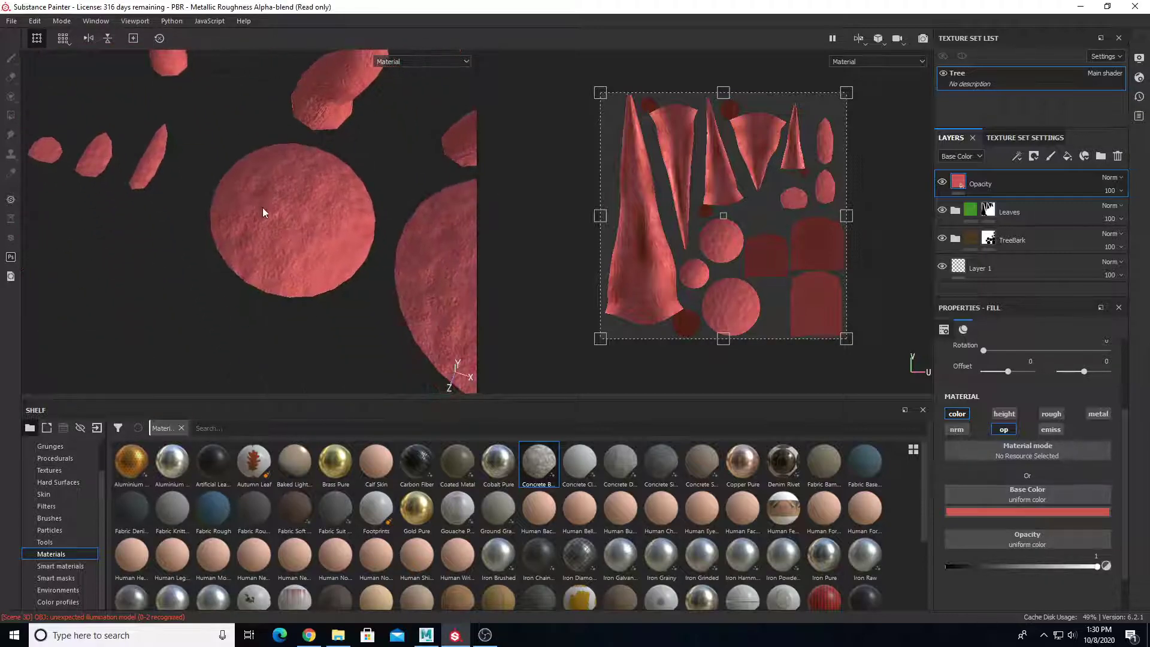
pyautogui.keyDown('alt'); pyautogui.moveTo(247, 265); pyautogui.dragTo(143, 252, button='right'); pyautogui.keyUp('alt')
pyautogui.keyDown('alt'); pyautogui.moveTo(138, 233); pyautogui.dragTo(215, 211, button='middle'); pyautogui.keyUp('alt')
pyautogui.keyDown('alt'); pyautogui.moveTo(215, 211); pyautogui.dragTo(285, 269); pyautogui.keyUp('alt')
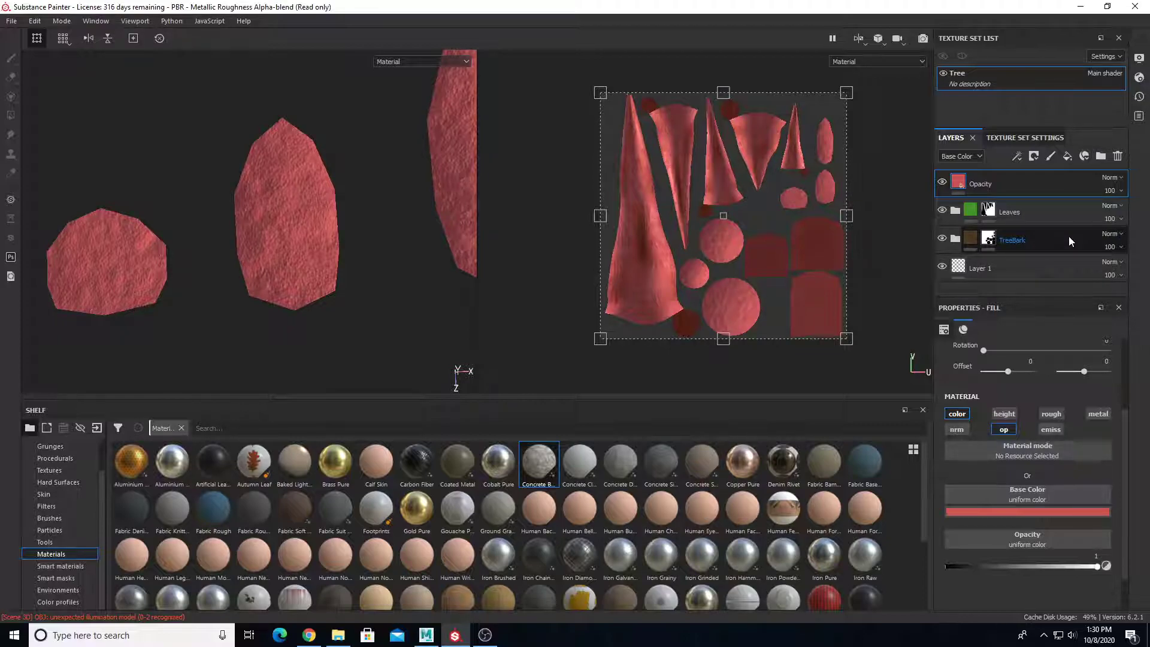
pyautogui.click(1033, 156)
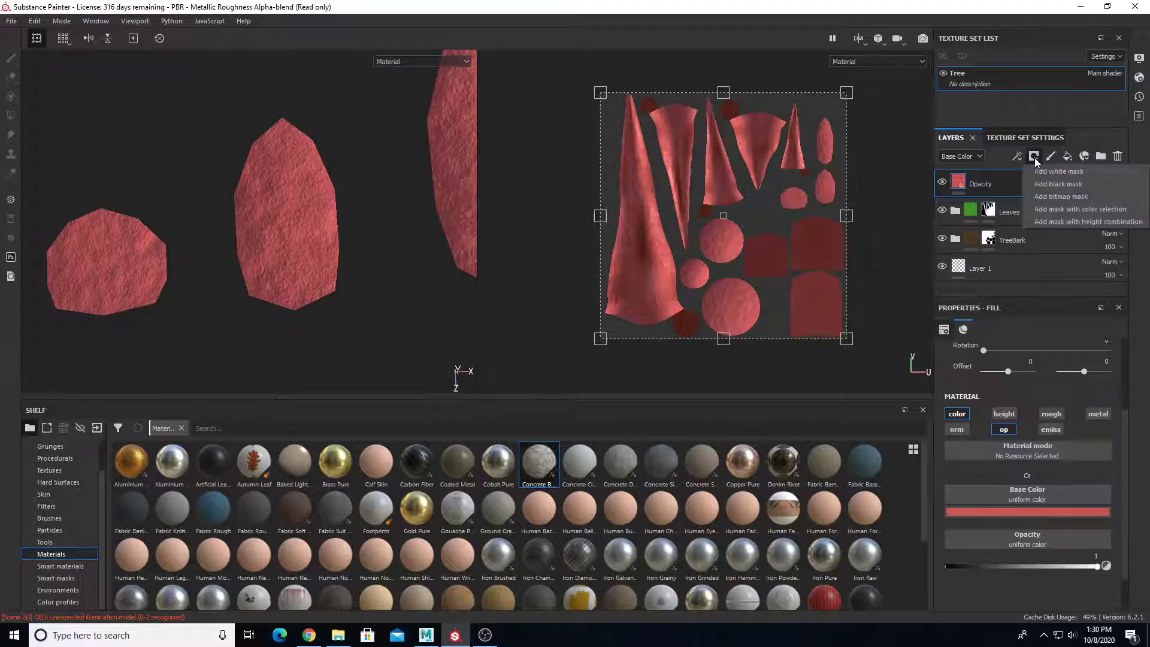
pyautogui.click(1057, 183)
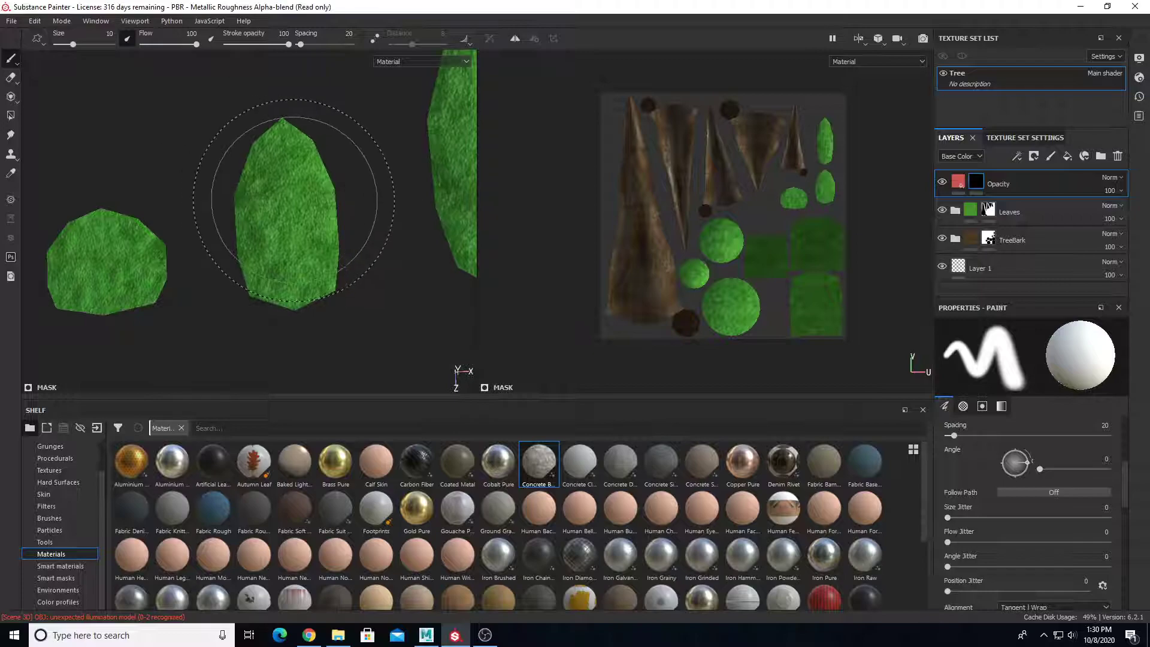
# Paint the Opacity mask along one long edge of the middle small leaf card, using a brush size of 1.35 for the finer strokes.
pyautogui.click(17, 62)
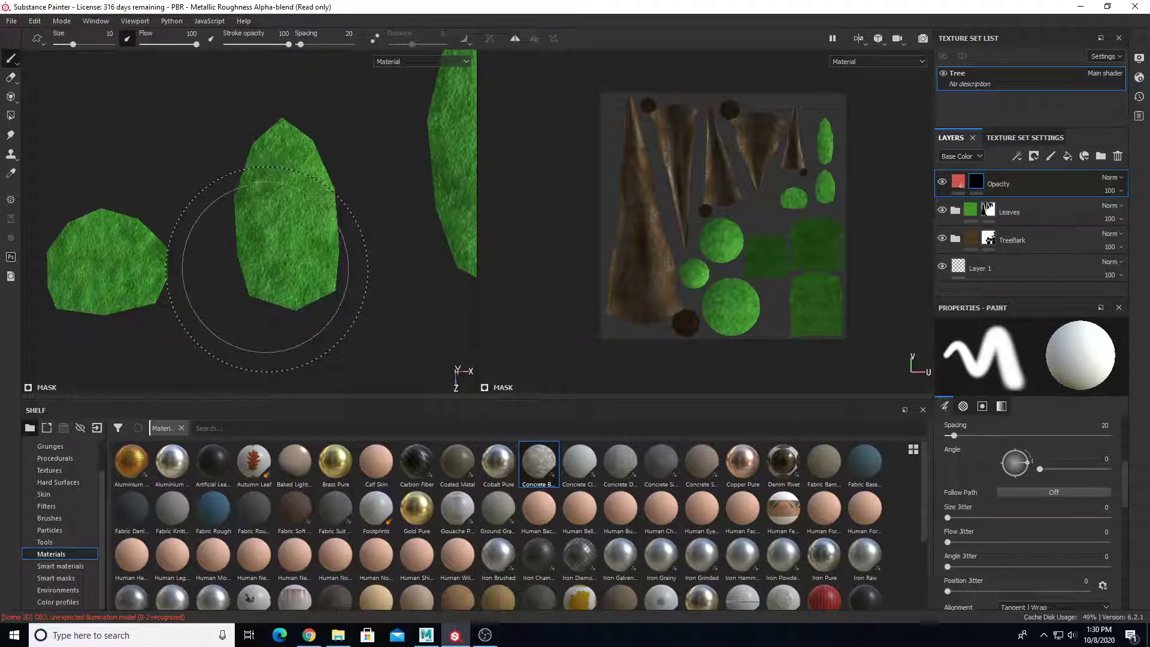
pyautogui.keyDown('ctrl'); pyautogui.moveTo(265, 266); pyautogui.dragTo(231, 266, button='right'); pyautogui.keyUp('ctrl')
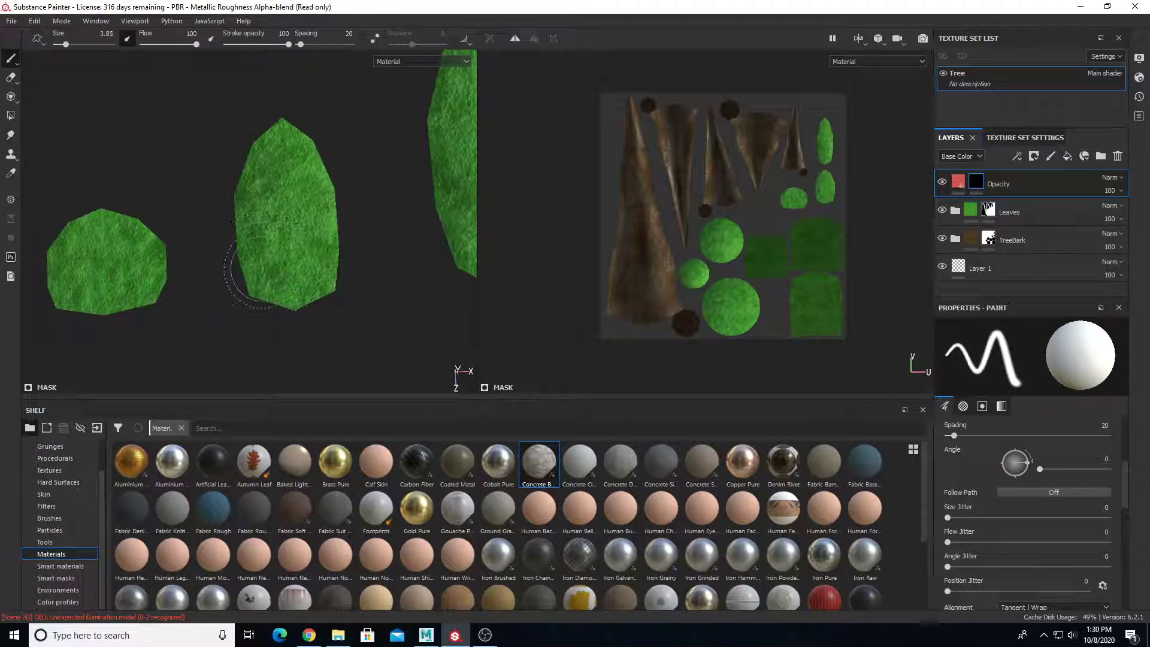
pyautogui.moveTo(237, 197)
pyautogui.mouseDown()
pyautogui.moveTo(236, 243)
pyautogui.moveTo(263, 295)
pyautogui.mouseUp()
pyautogui.scroll(1, 254, 292)
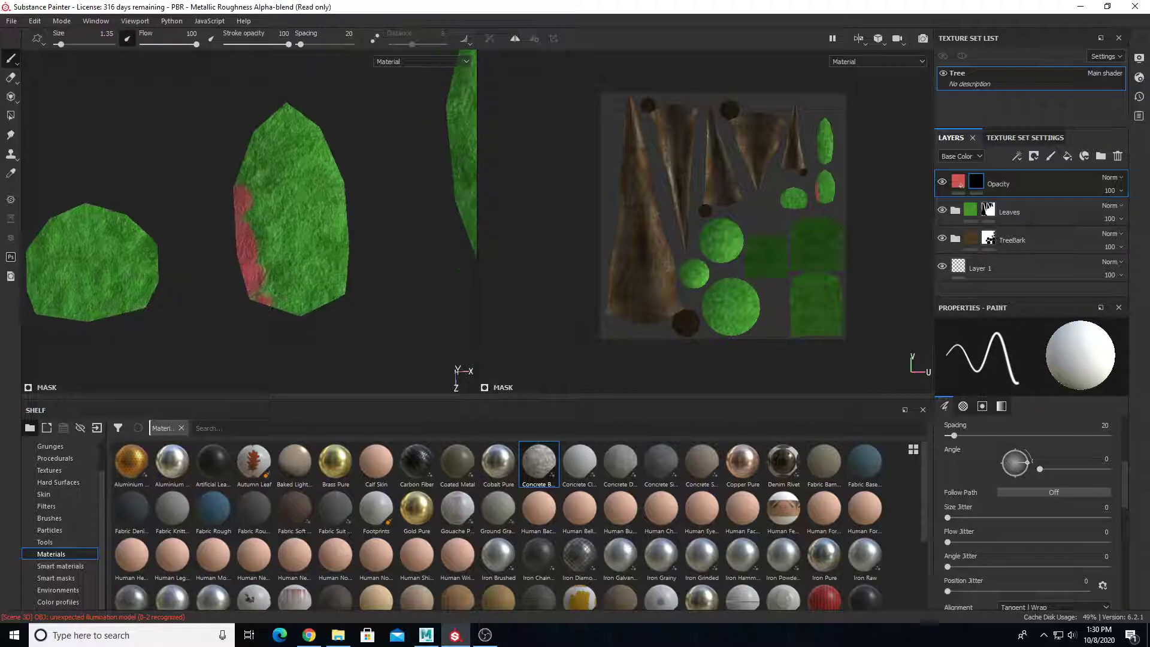
pyautogui.scroll(4, 246, 257)
pyautogui.moveTo(242, 117)
pyautogui.mouseDown()
pyautogui.moveTo(235, 174)
pyautogui.moveTo(268, 339)
pyautogui.mouseUp()
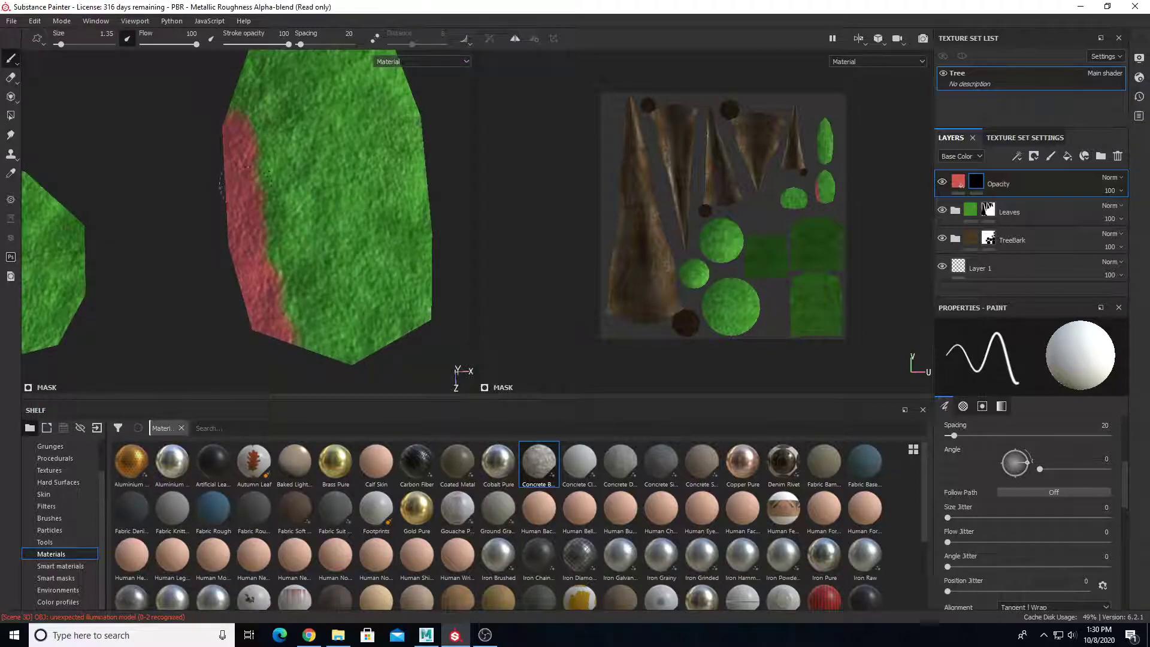
pyautogui.moveTo(230, 111); pyautogui.dragTo(237, 87)
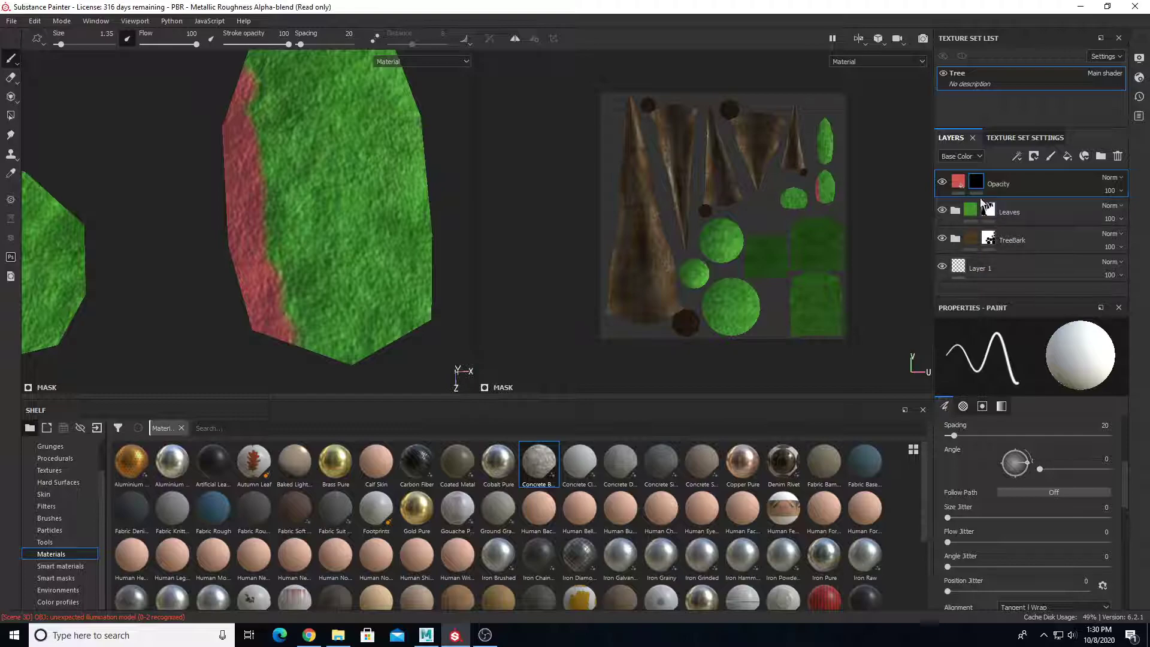
pyautogui.scroll(-2, 251, 251)
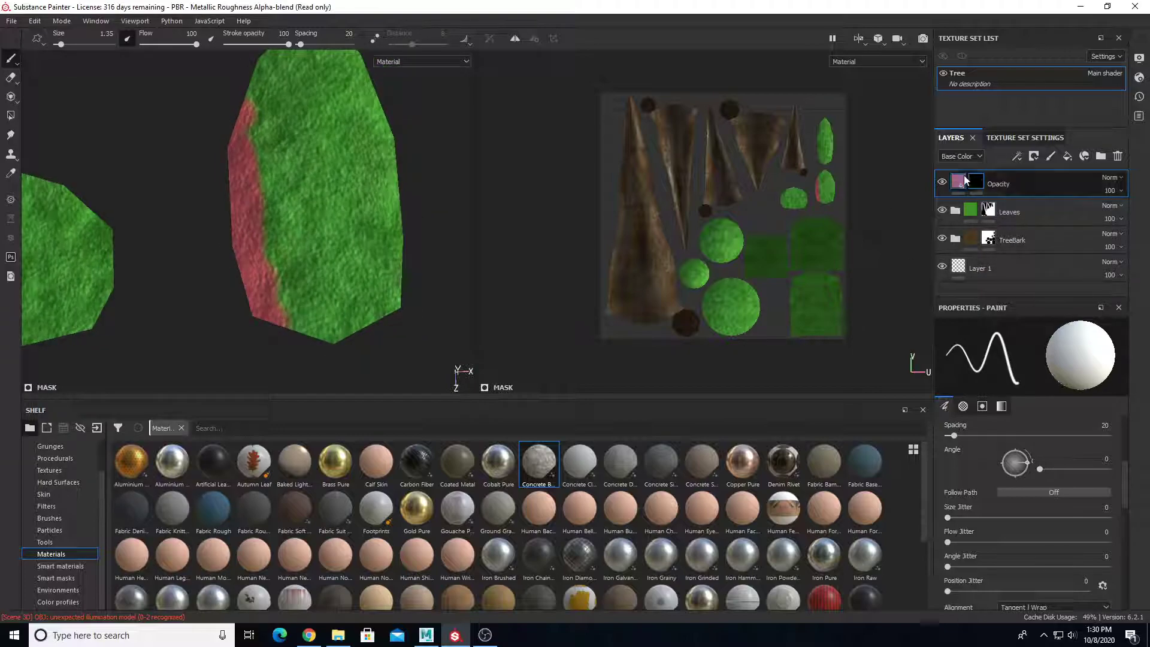
# Set the opacity value of the Opacity layer's fill to 0 and check the cut-out edge of the leaf card.
pyautogui.click(958, 181)
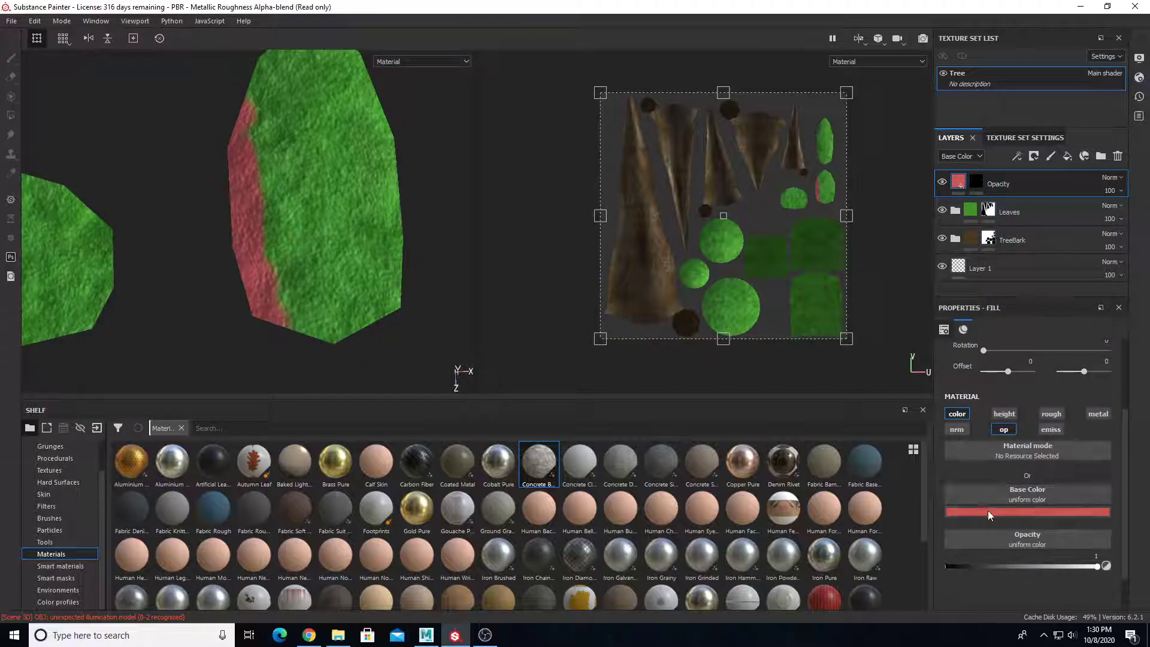
pyautogui.click(975, 182)
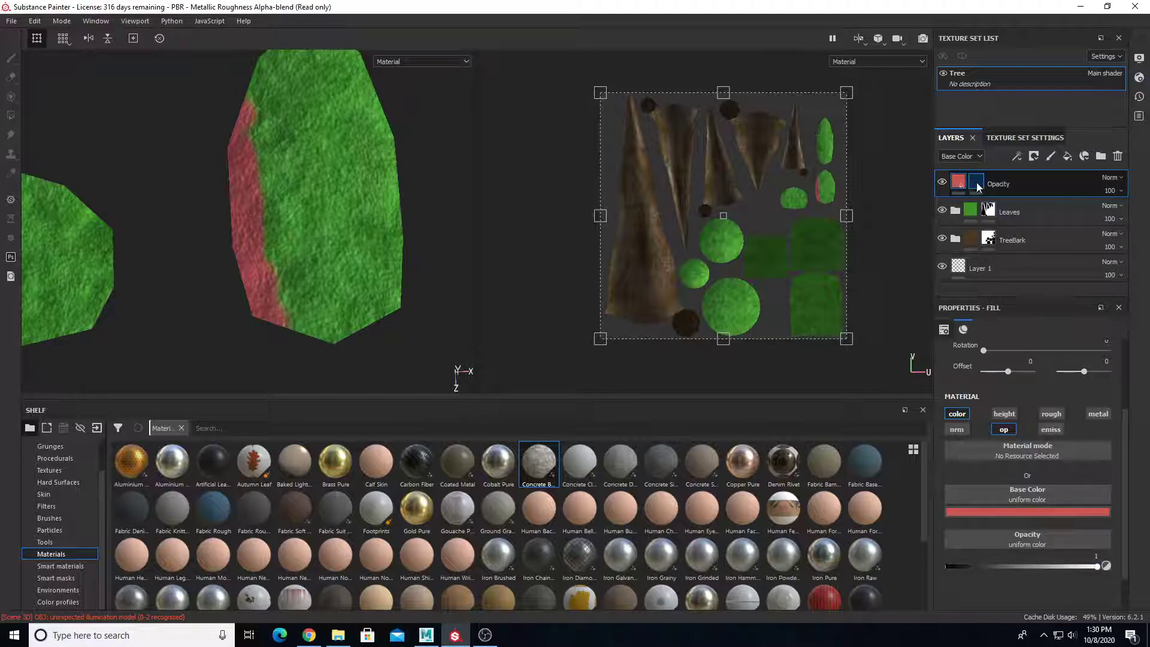
pyautogui.click(958, 181)
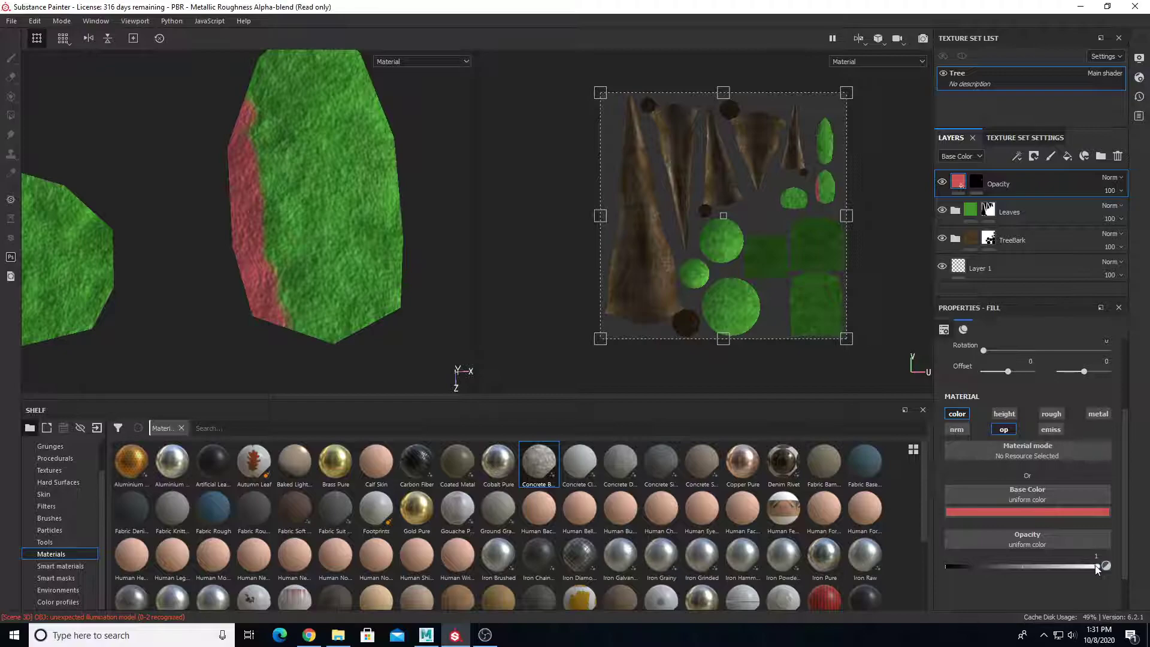
pyautogui.moveTo(1094, 570); pyautogui.dragTo(918, 566)
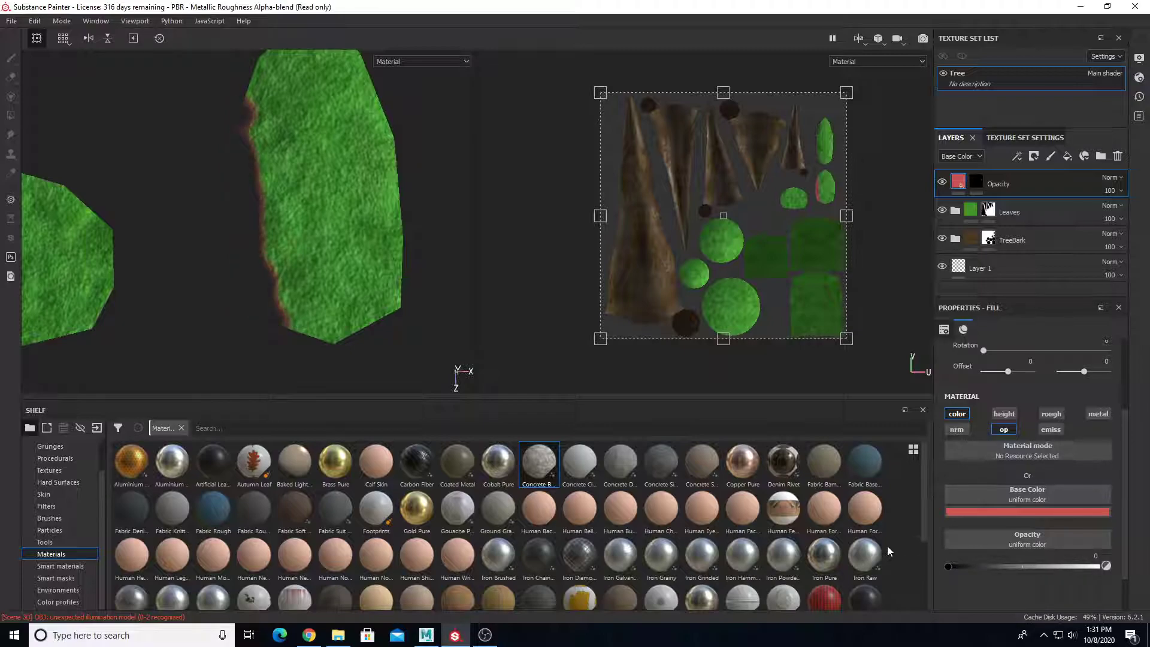
pyautogui.keyDown('alt'); pyautogui.moveTo(352, 290); pyautogui.dragTo(296, 196); pyautogui.keyUp('alt')
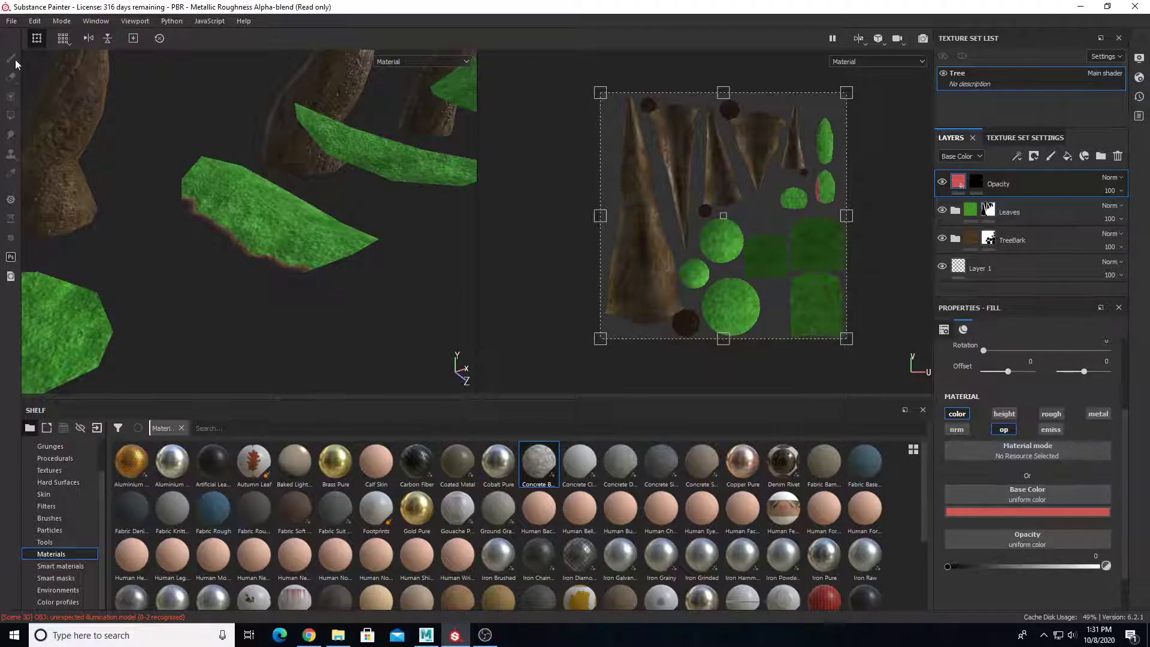
# Reselect the Opacity layer's mask and view the oak leaf images in the TreeProject folder in File Explorer.
pyautogui.click(976, 181)
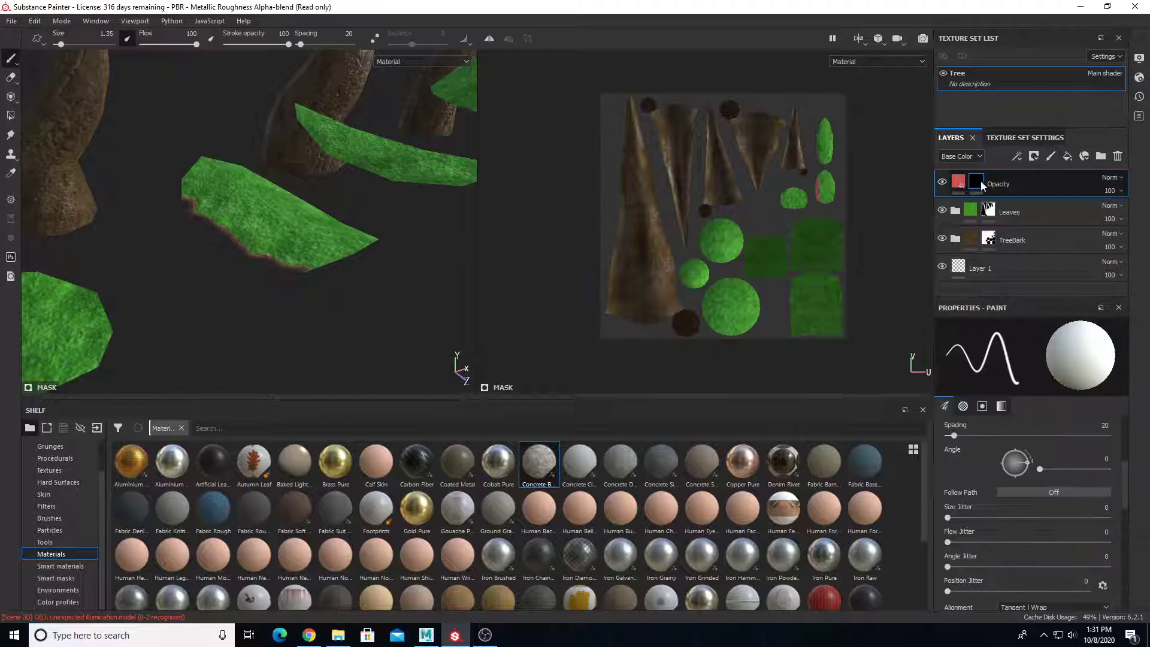
pyautogui.moveTo(982, 182)
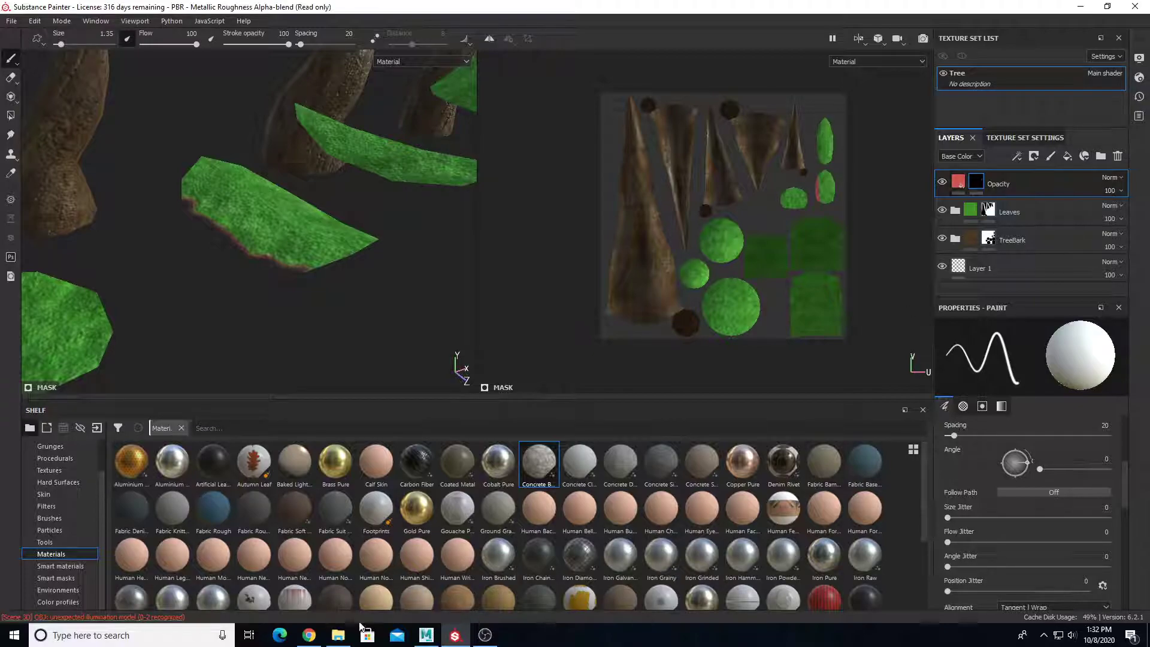
pyautogui.click(338, 635)
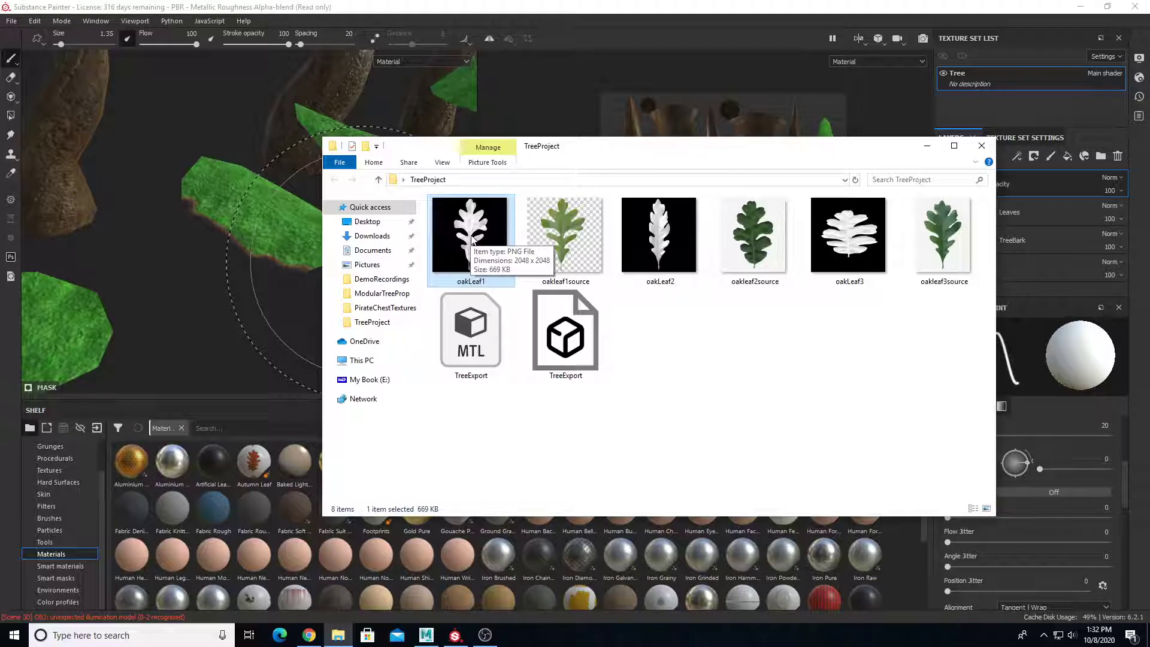
pyautogui.click(681, 16)
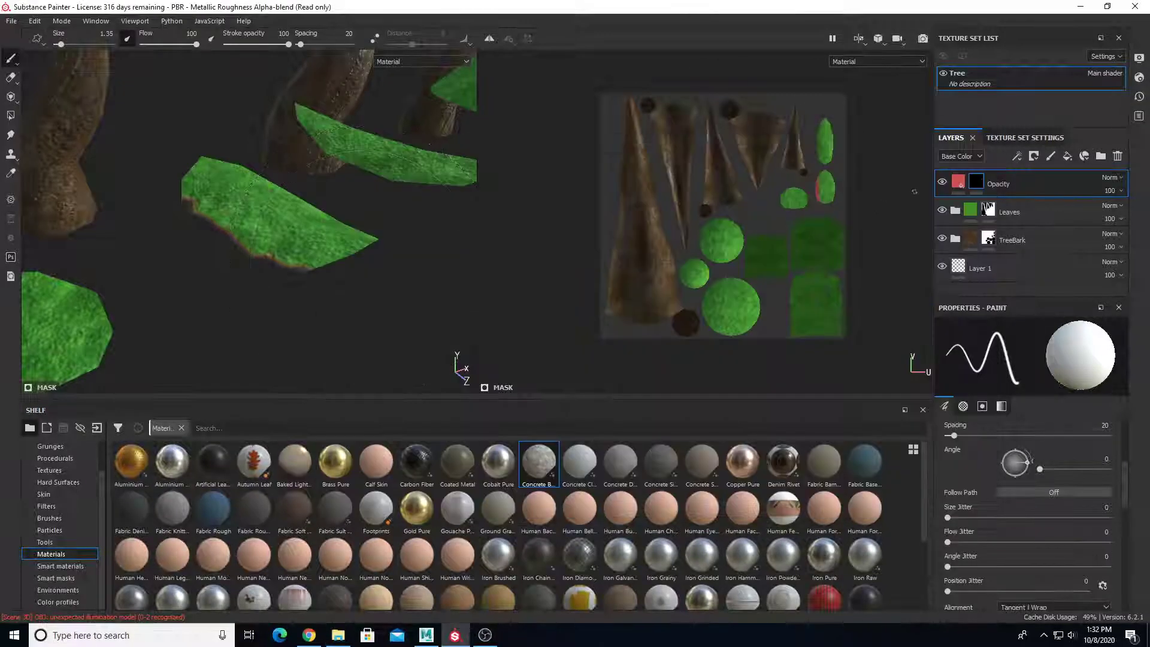
# Remove the black mask from the Opacity layer and set its fill's opacity value to 1.
pyautogui.rightClick(977, 182)
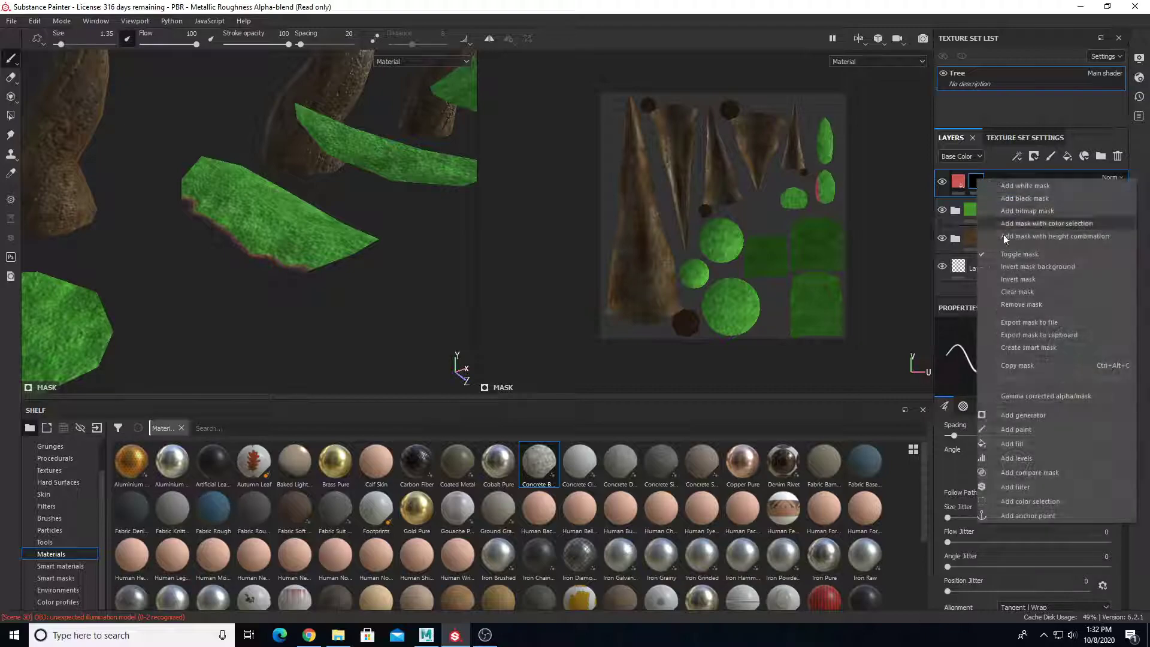
pyautogui.click(1018, 304)
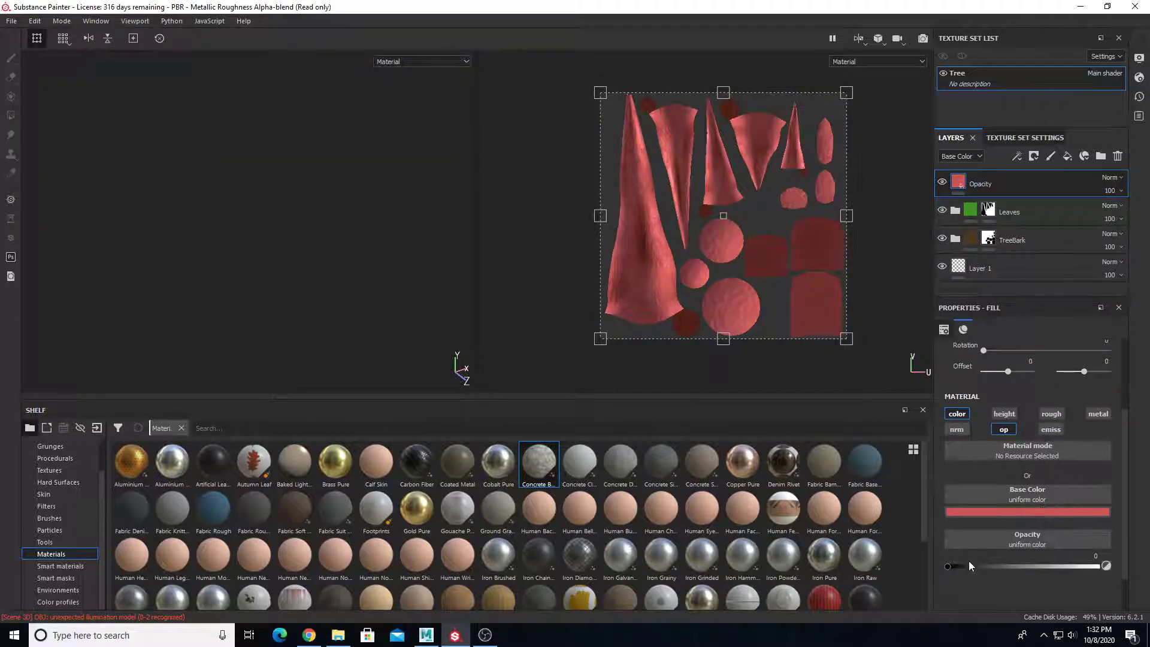
pyautogui.moveTo(948, 566); pyautogui.dragTo(1109, 567)
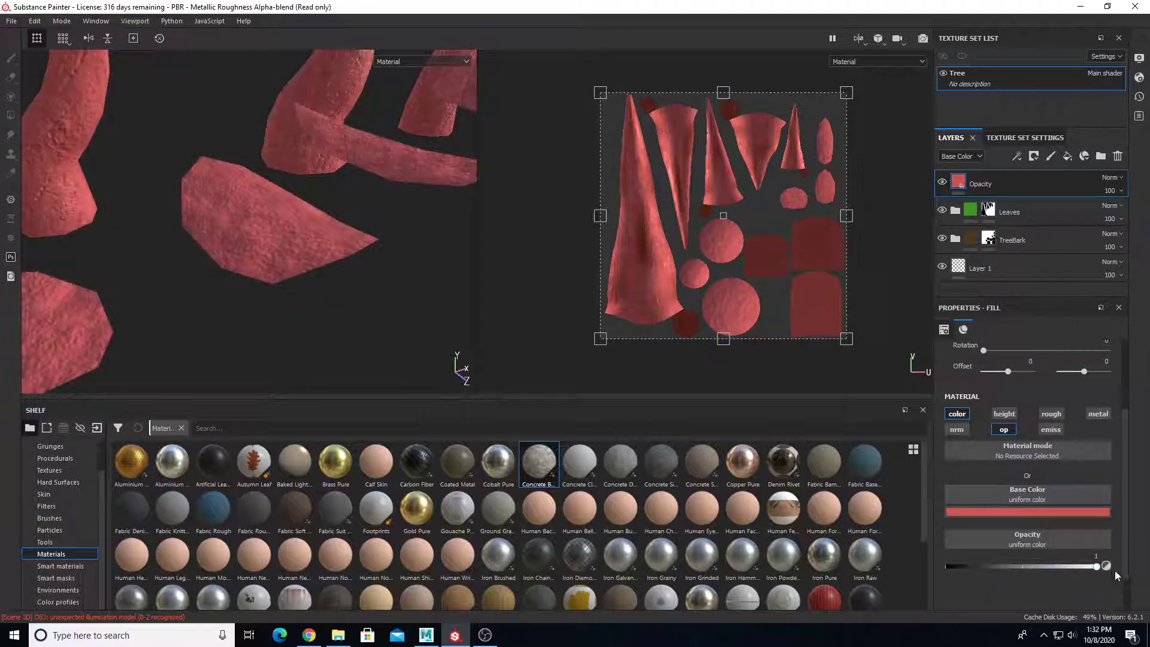
# Add a white mask to the Opacity layer and frame the small leaf card from above in the 3D view.
pyautogui.click(1034, 155)
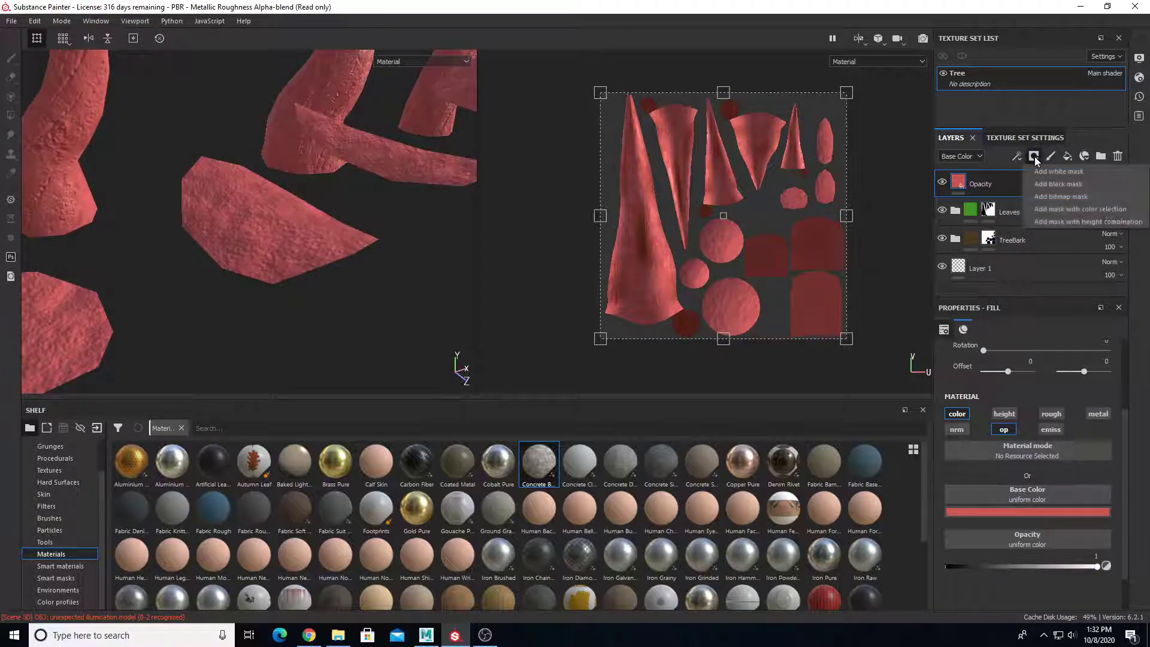
pyautogui.click(1058, 172)
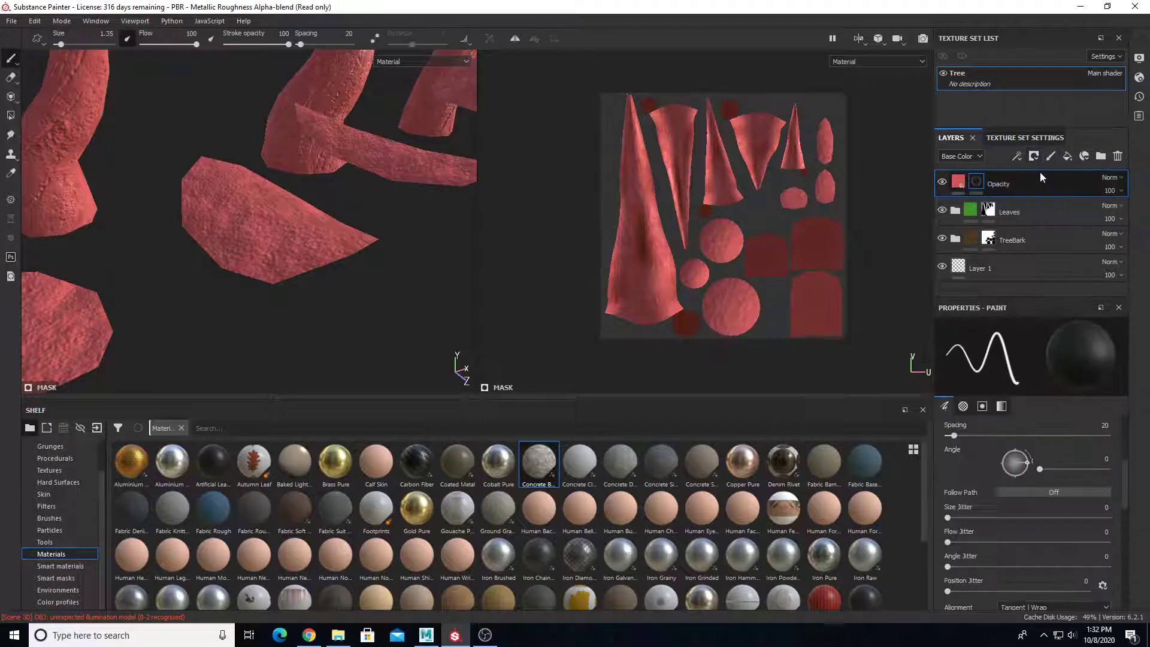
pyautogui.keyDown('alt'); pyautogui.moveTo(375, 278); pyautogui.dragTo(231, 304); pyautogui.keyUp('alt')
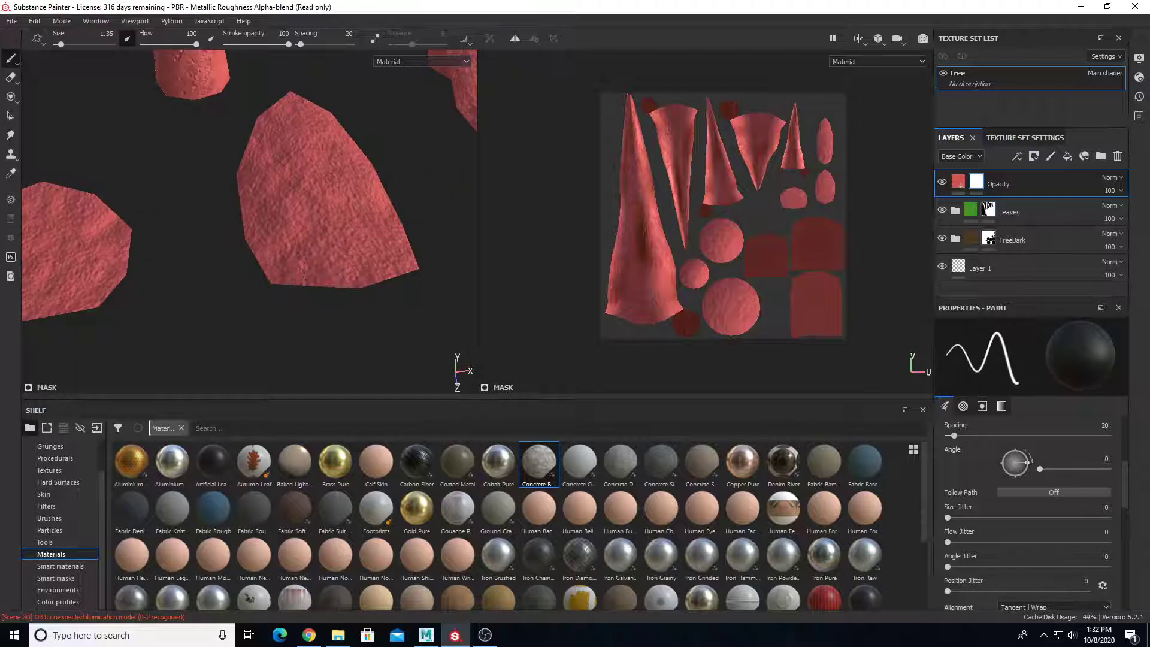
# Show the Alphas category in the shelf, with the leaf card UV islands enlarged in the 2D view.
pyautogui.scroll(3, 52, 497)
pyautogui.click(49, 473)
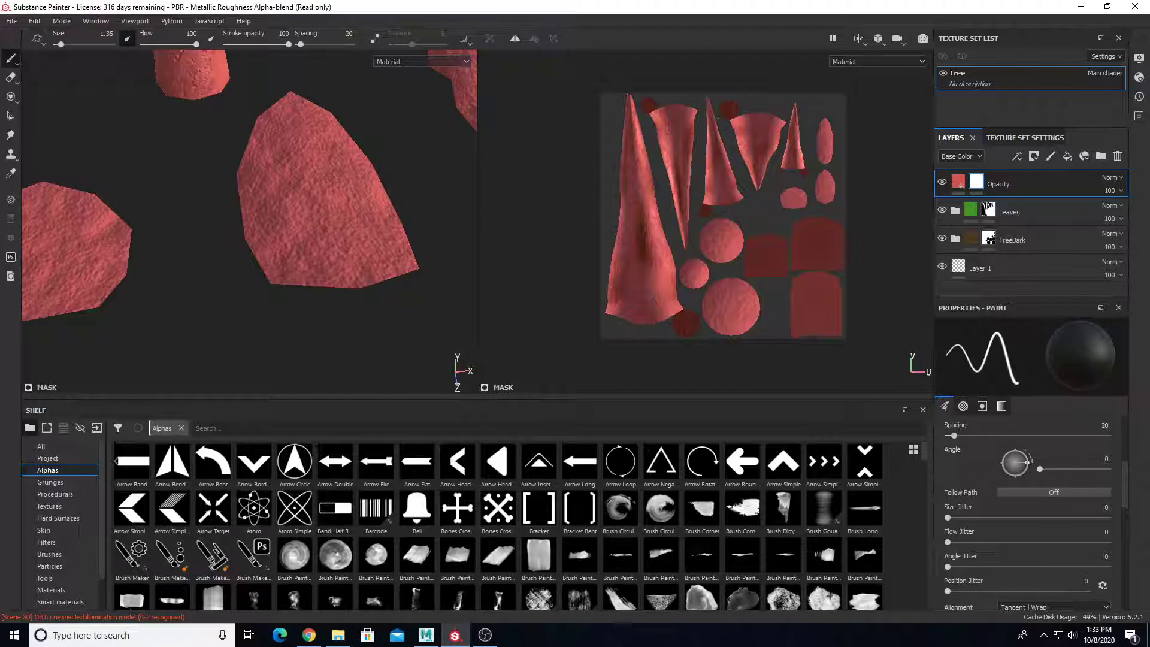
pyautogui.scroll(2, 777, 171)
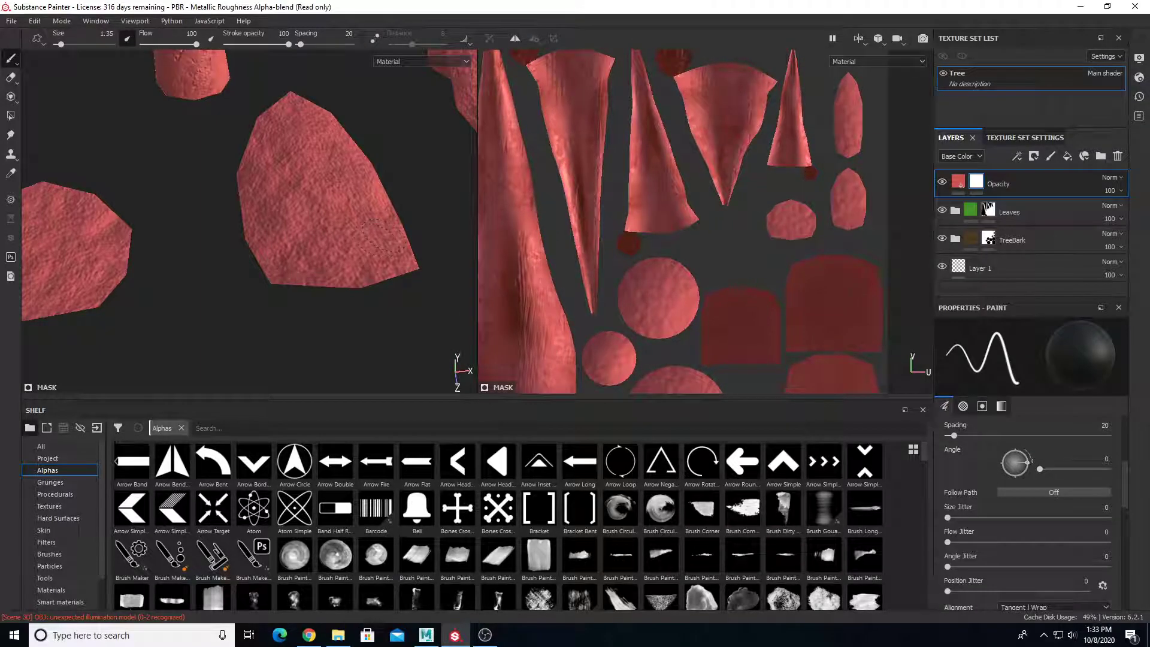
pyautogui.scroll(-1, 341, 238)
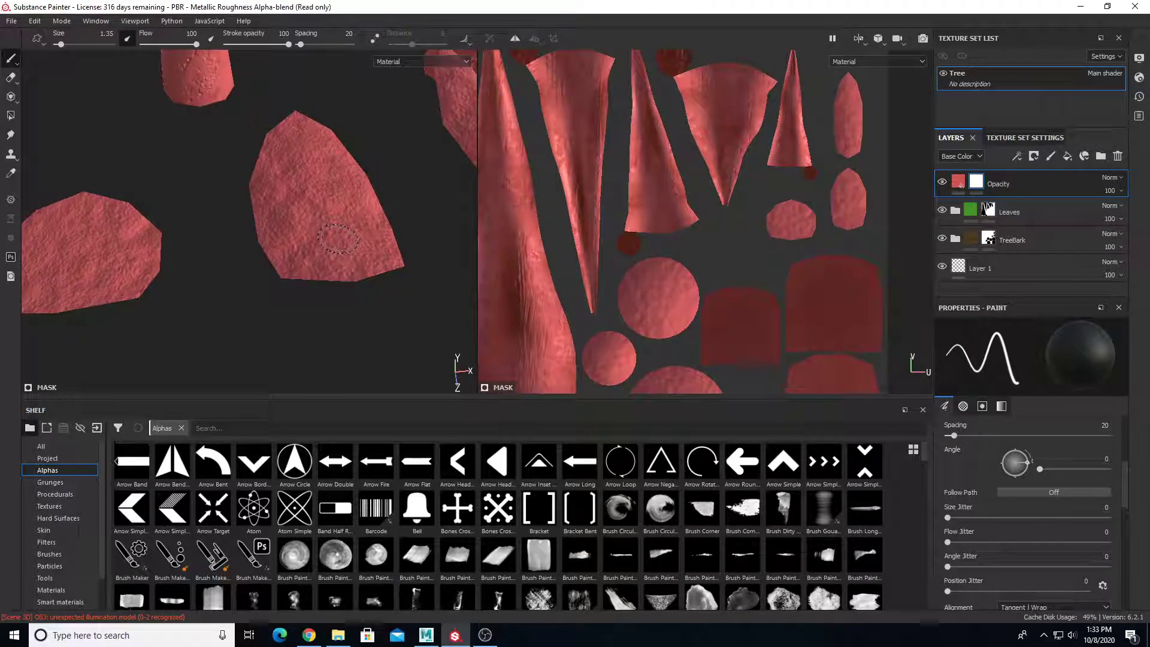
# Import oakLeaf1.png from the TreeProject folder as an alpha into the project 'PBR - Metallic Roughness Alpha-blend'.
pyautogui.click(337, 635)
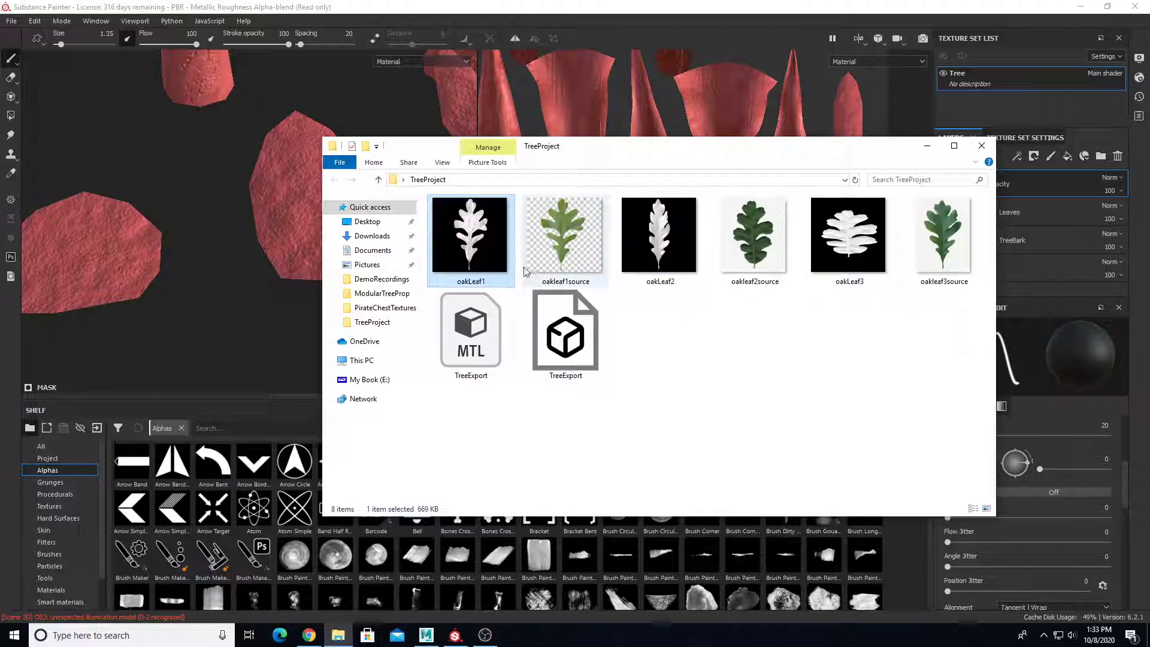
pyautogui.moveTo(479, 246)
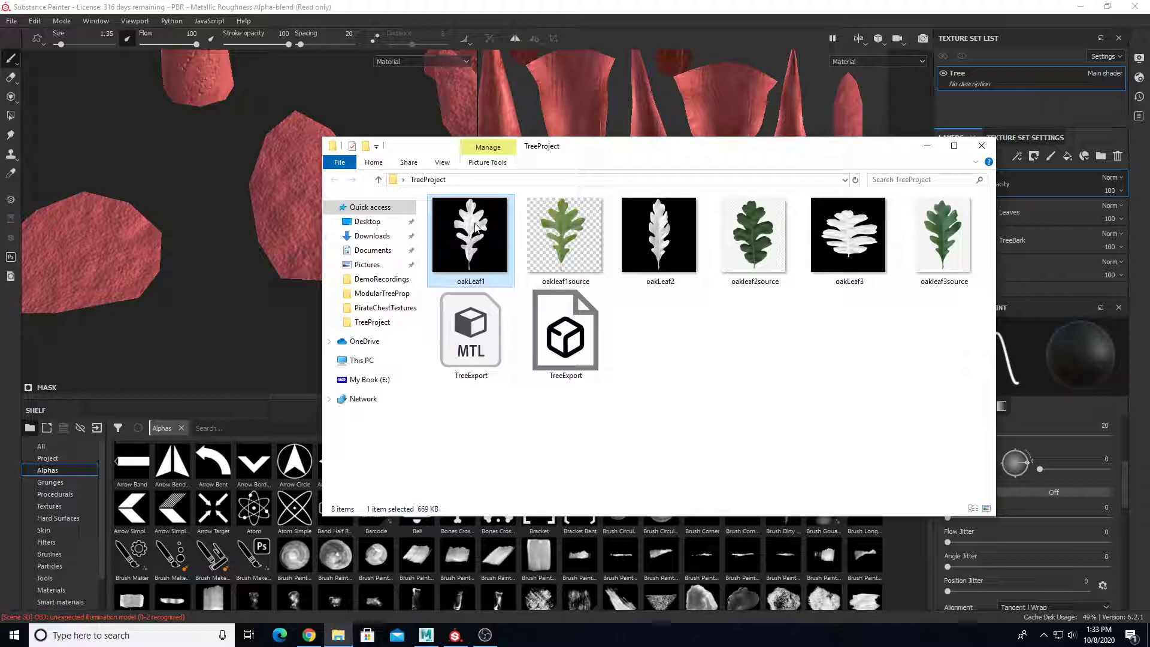
pyautogui.moveTo(471, 226)
pyautogui.mouseDown()
pyautogui.moveTo(498, 289)
pyautogui.moveTo(334, 508)
pyautogui.moveTo(350, 537)
pyautogui.moveTo(338, 557)
pyautogui.mouseUp()
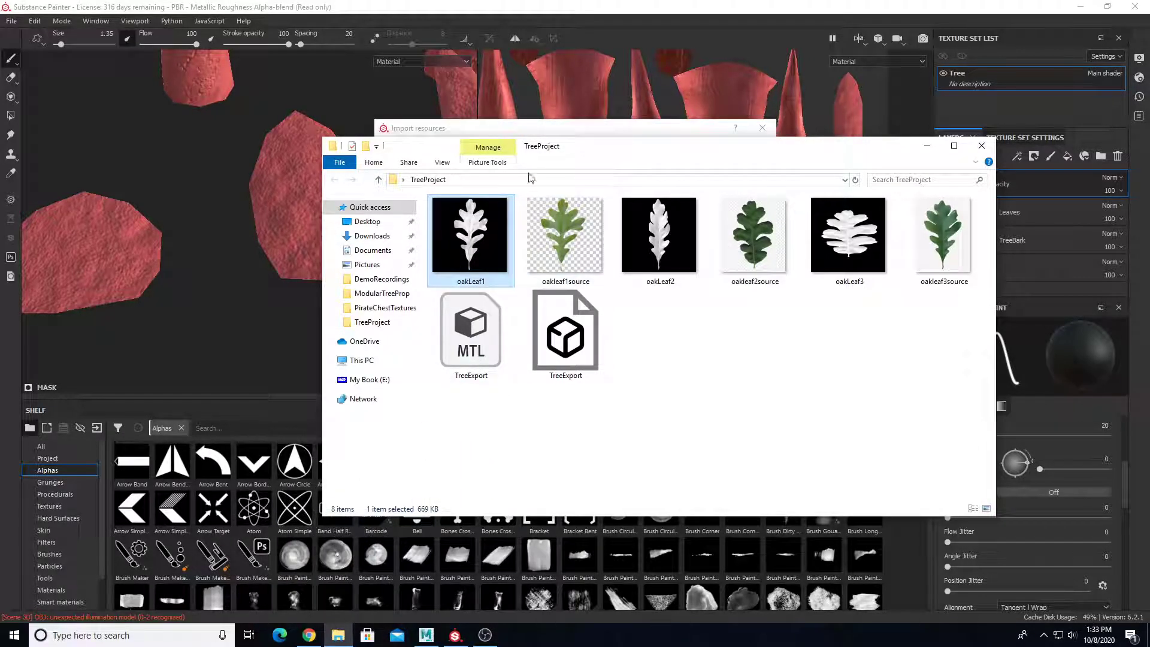
pyautogui.click(579, 130)
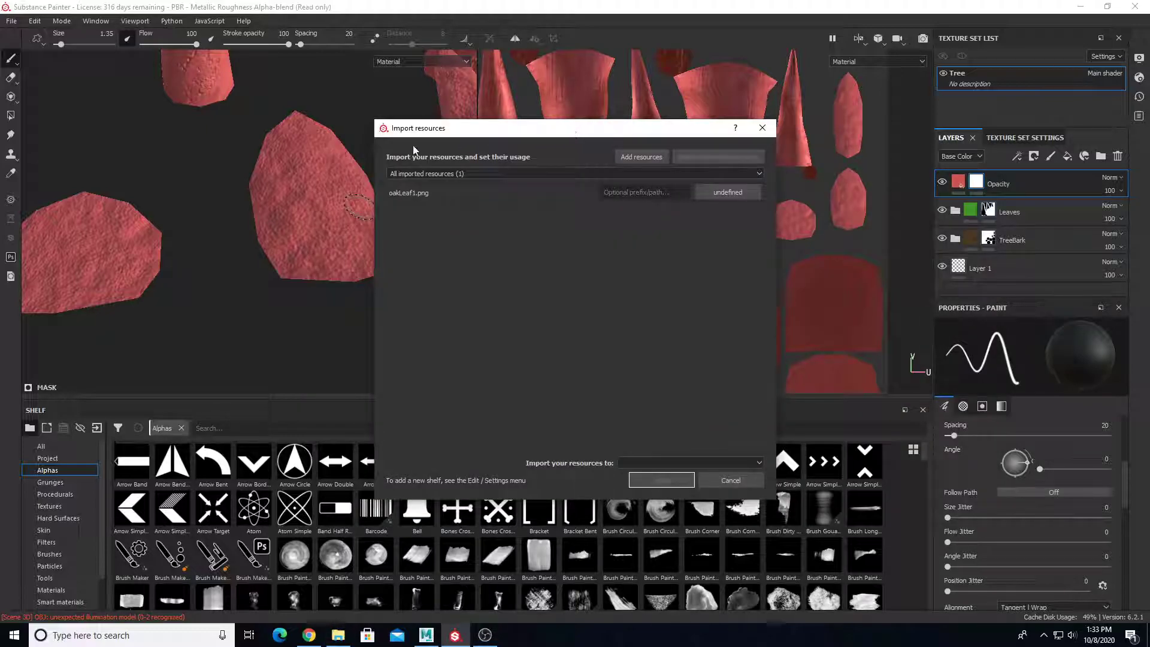
pyautogui.click(444, 196)
pyautogui.click(734, 194)
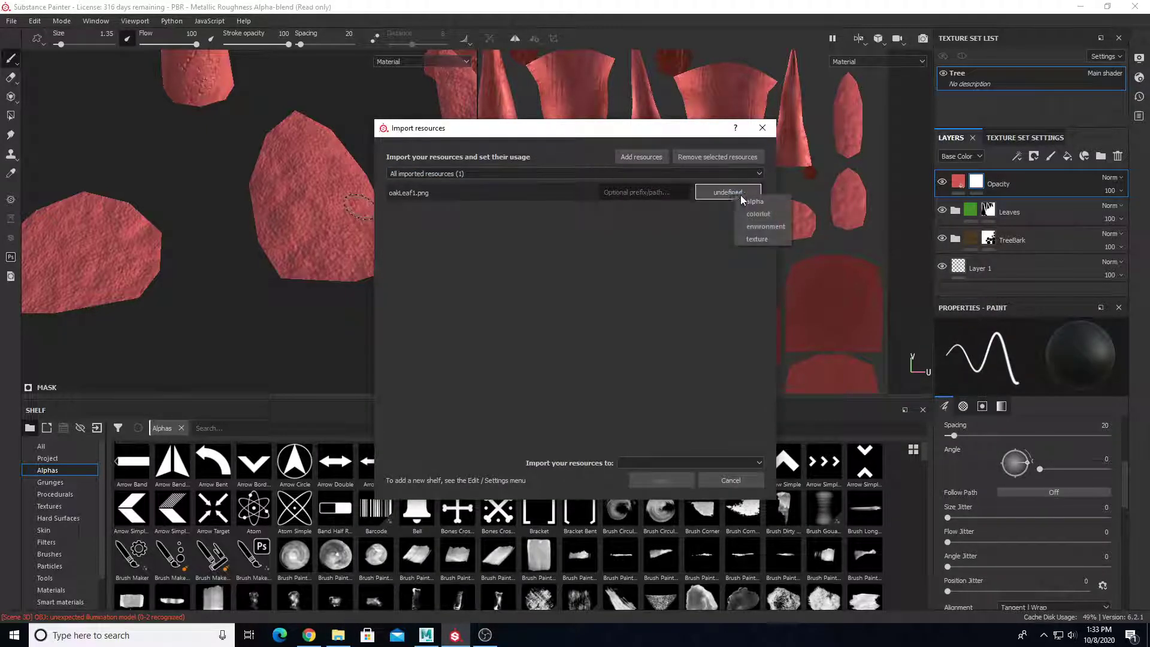
pyautogui.click(754, 202)
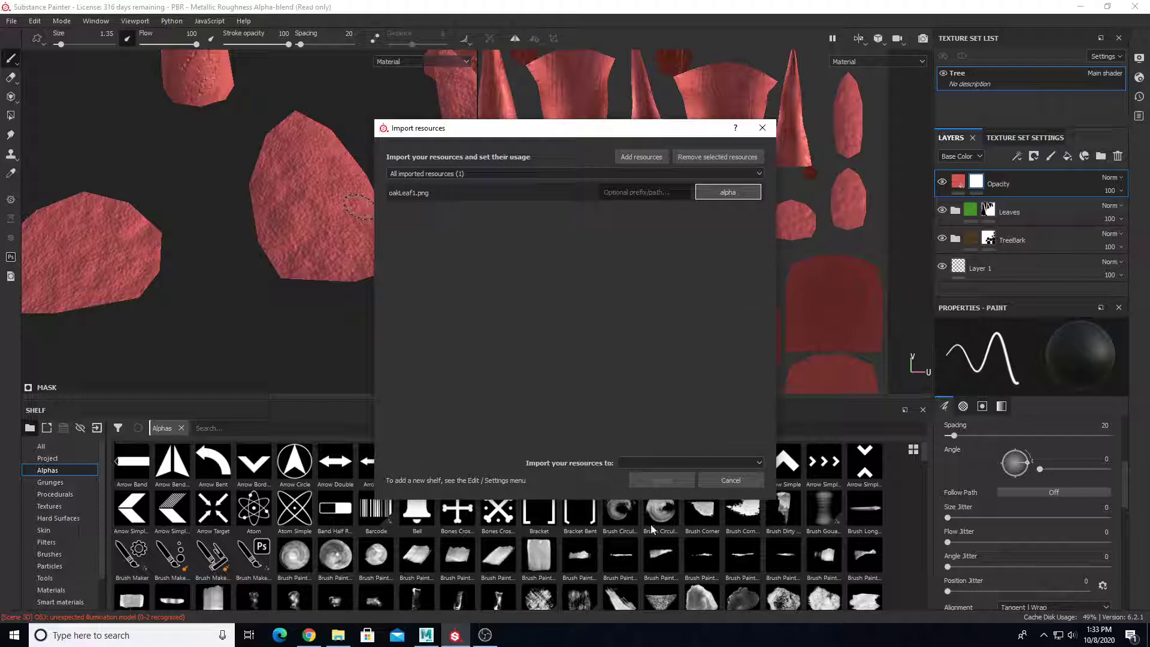
pyautogui.click(653, 462)
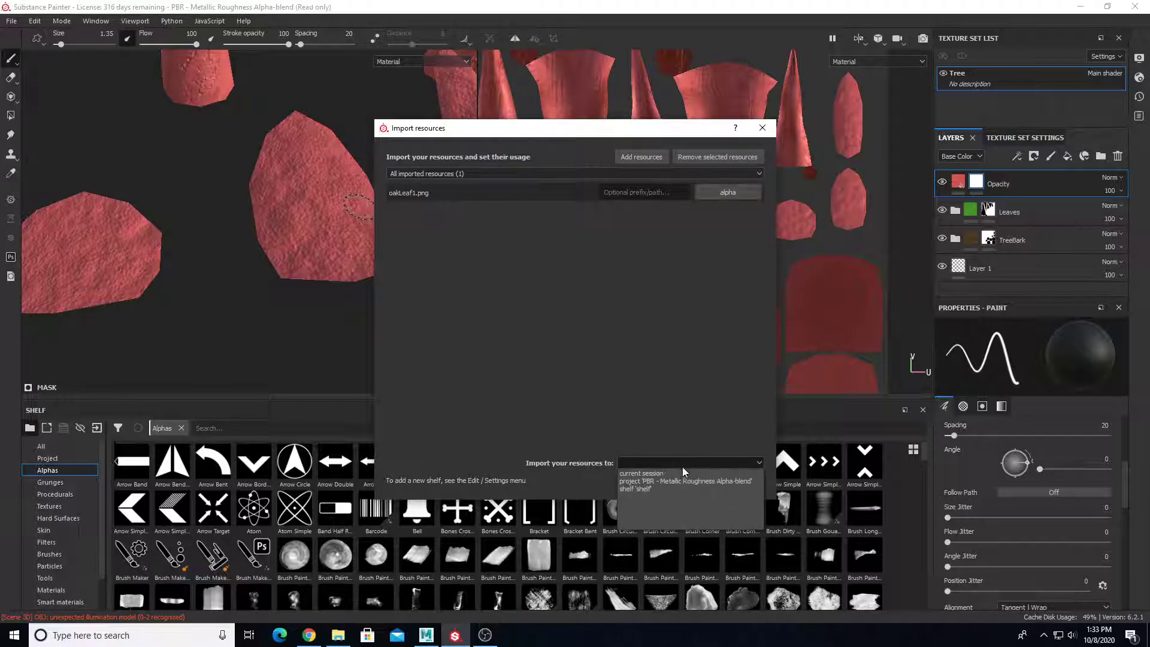
pyautogui.click(670, 482)
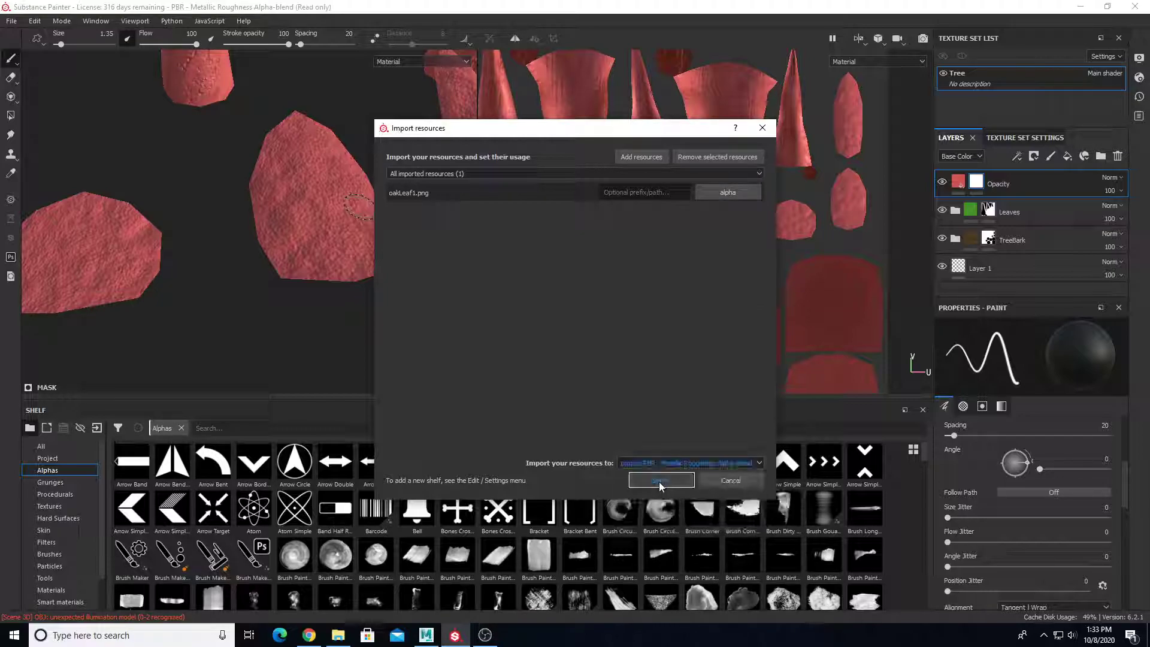
pyautogui.click(651, 481)
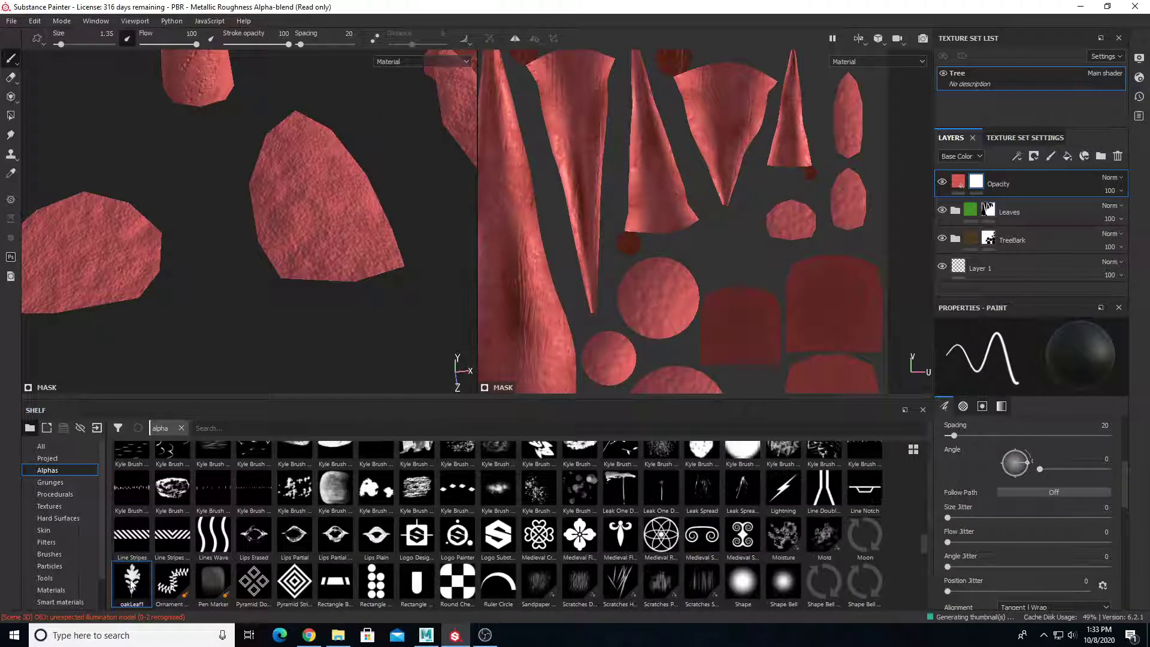
# Enlarge the brush with the oakLeaf1 alpha to a size of 33.09.
pyautogui.moveTo(131, 585)
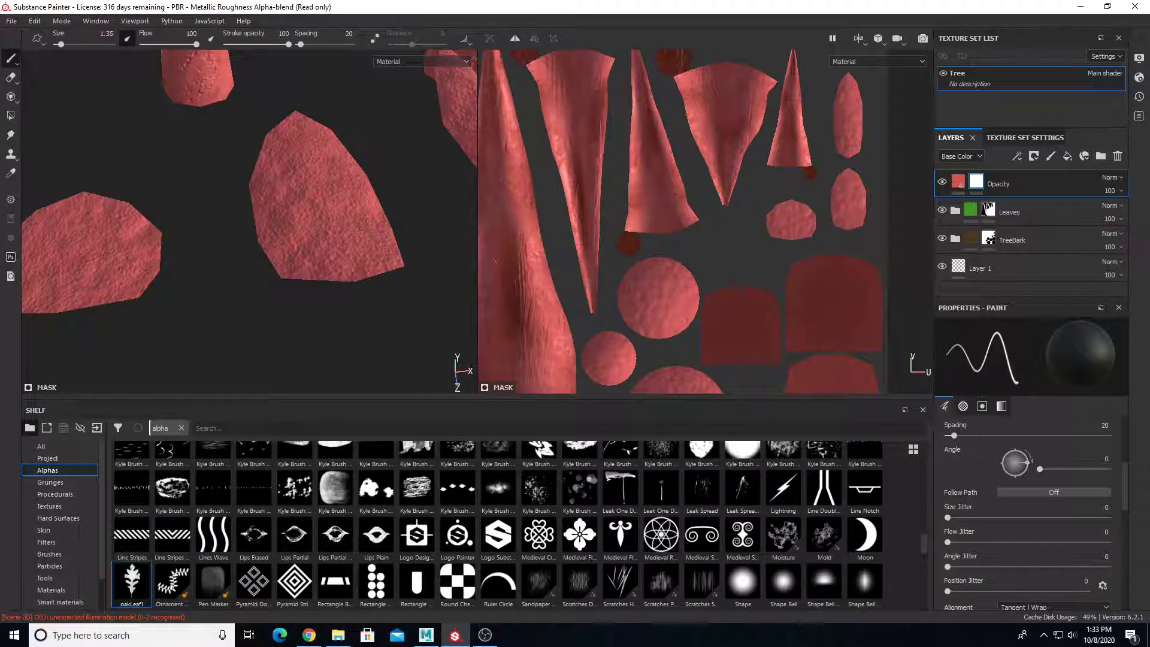
pyautogui.press(']')
pyautogui.press(']')
pyautogui.press(']')
pyautogui.press(']')
pyautogui.press(']')
pyautogui.press(']')
pyautogui.press(']')
pyautogui.press(']')
pyautogui.press(']')
pyautogui.press(']')
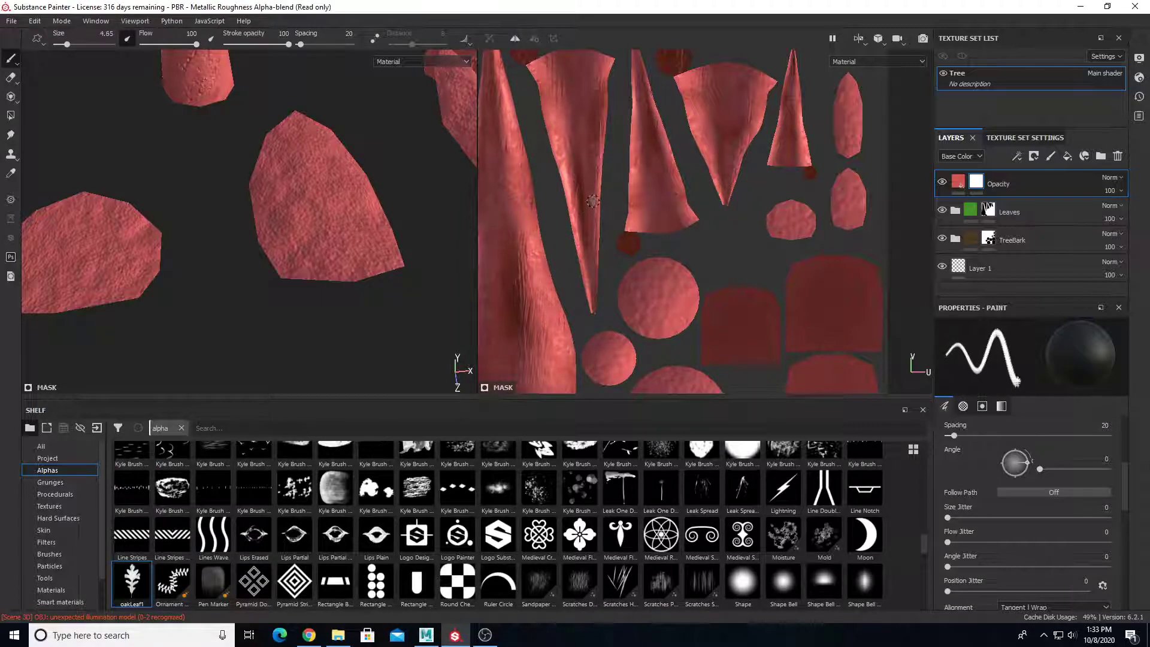
pyautogui.press(']')
pyautogui.press(']')
pyautogui.press(']')
pyautogui.press(']')
pyautogui.press(']')
pyautogui.press(']')
pyautogui.press(']')
pyautogui.press(']')
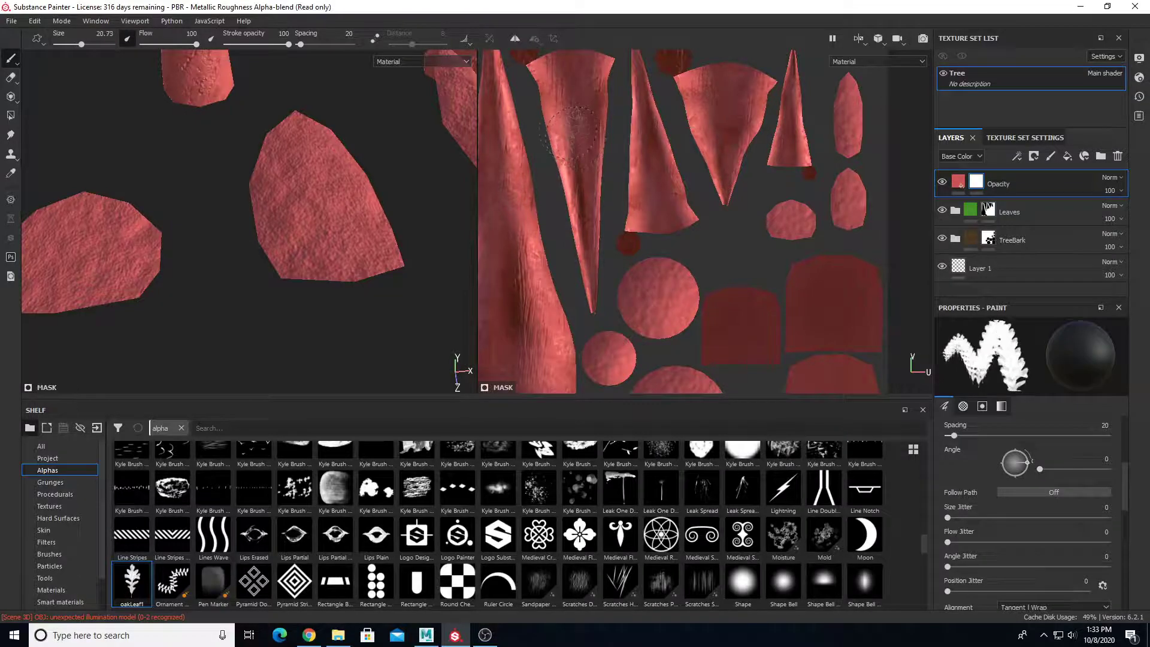
pyautogui.press(']')
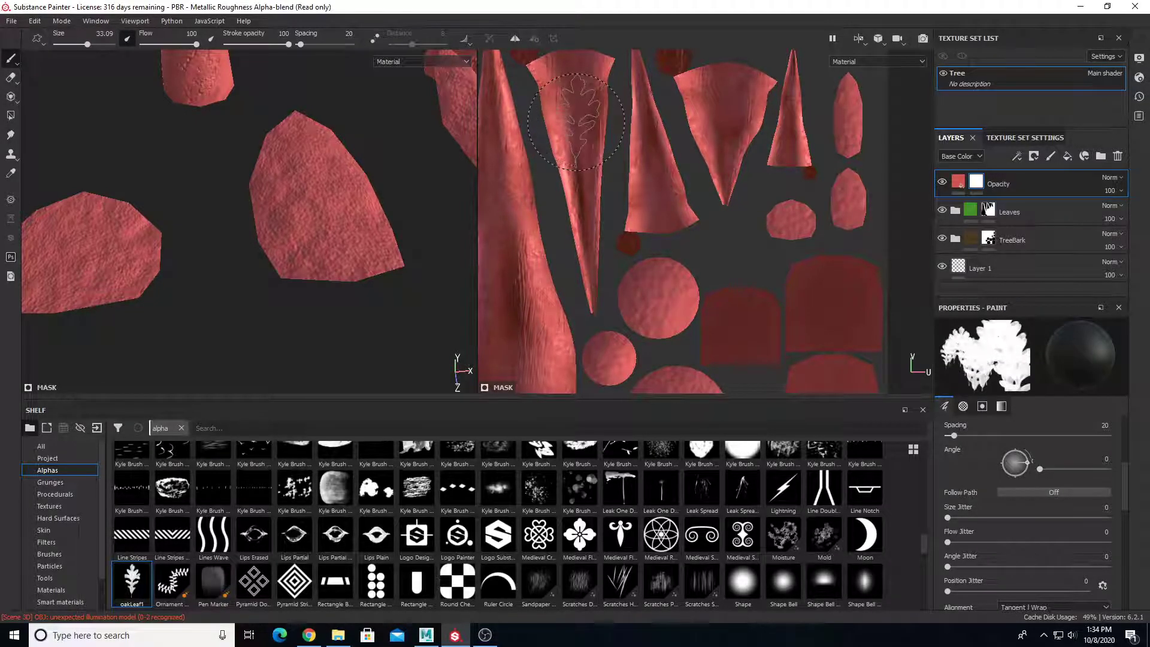
# Import oakLeaf2.png from the TreeProject folder into the current project as an alpha.
pyautogui.click(338, 636)
pyautogui.moveTo(663, 232)
pyautogui.mouseDown()
pyautogui.moveTo(576, 414)
pyautogui.moveTo(345, 575)
pyautogui.mouseUp()
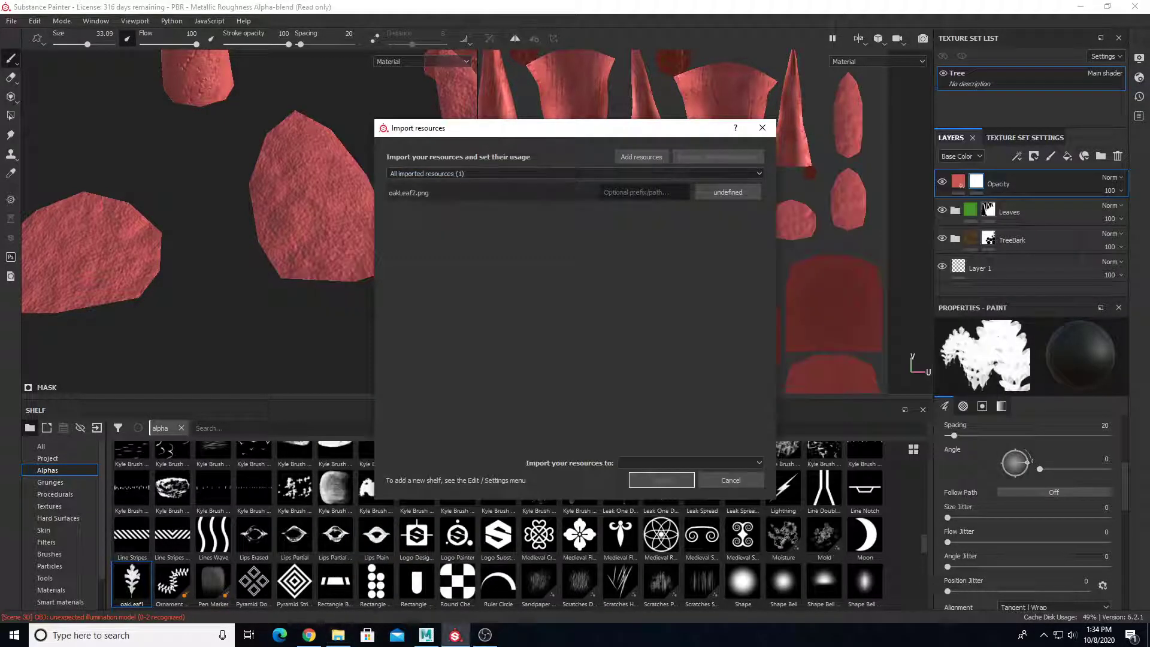
pyautogui.click(716, 199)
pyautogui.click(731, 207)
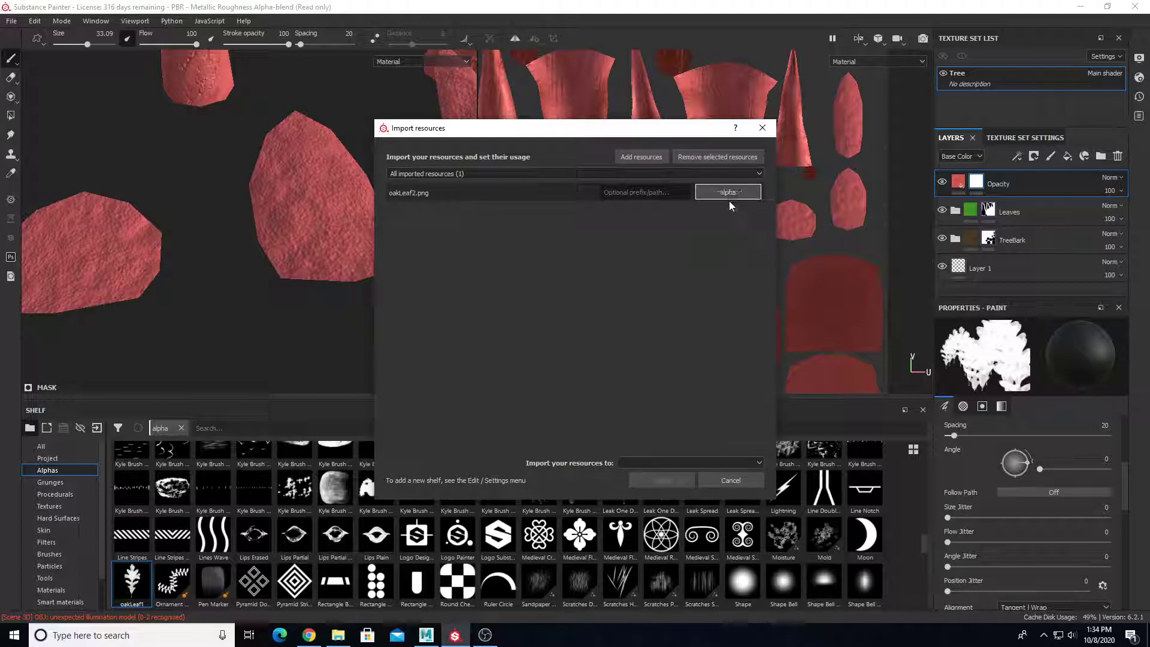
pyautogui.click(623, 462)
pyautogui.click(651, 482)
pyautogui.click(651, 484)
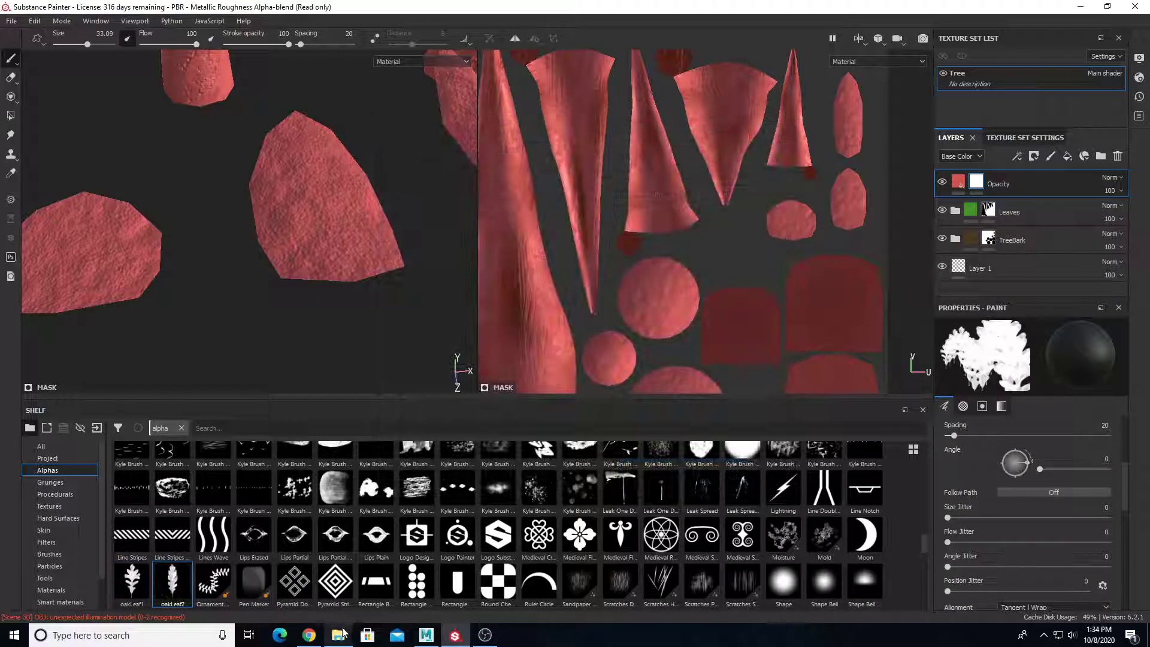
# Import oakLeaf3.png from the TreeProject folder as an alpha into the project 'PBR - Metallic Roughness Alpha-blend'.
pyautogui.click(338, 635)
pyautogui.moveTo(848, 234); pyautogui.dragTo(577, 545)
pyautogui.click(584, 129)
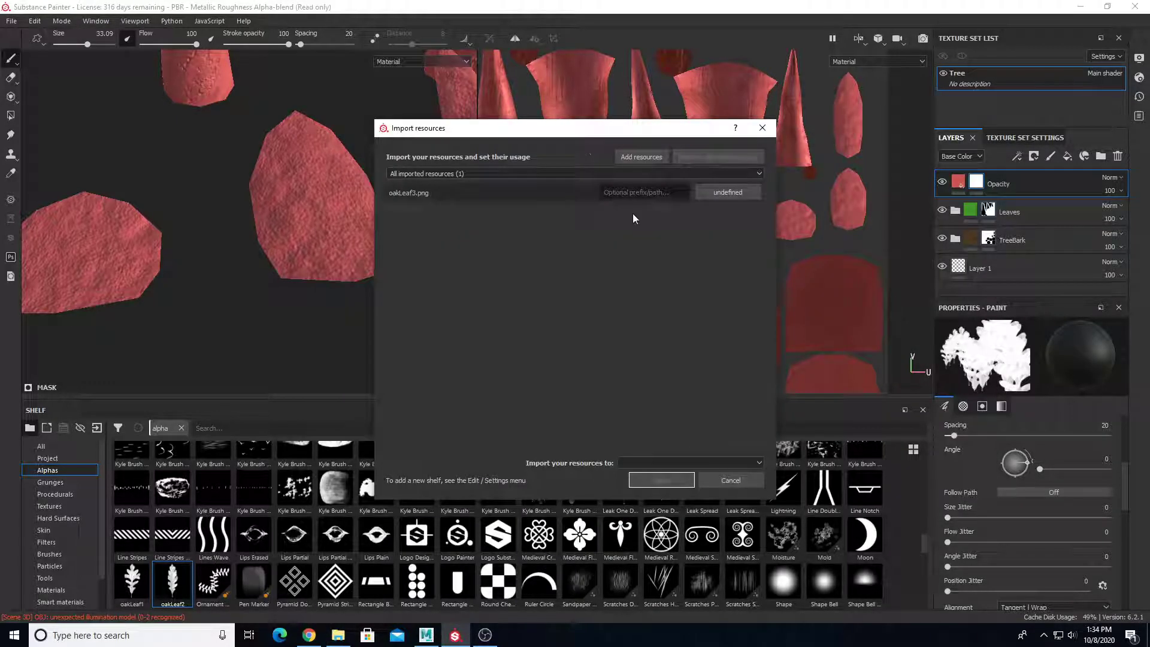
pyautogui.click(716, 193)
pyautogui.click(728, 198)
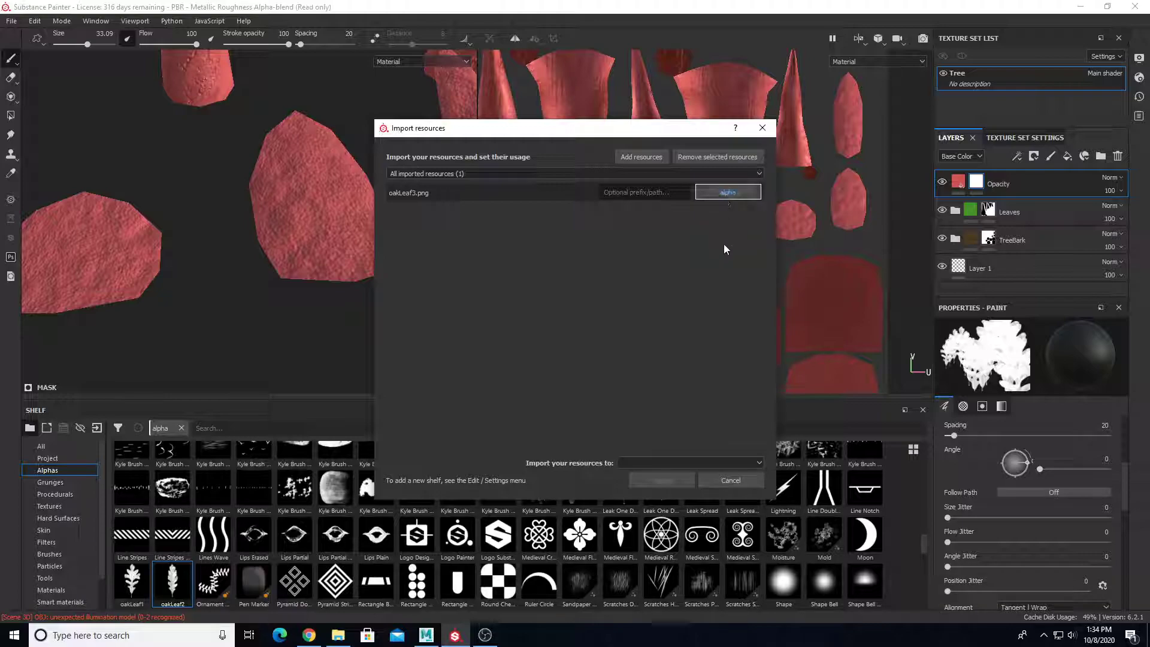
pyautogui.click(666, 464)
pyautogui.click(662, 477)
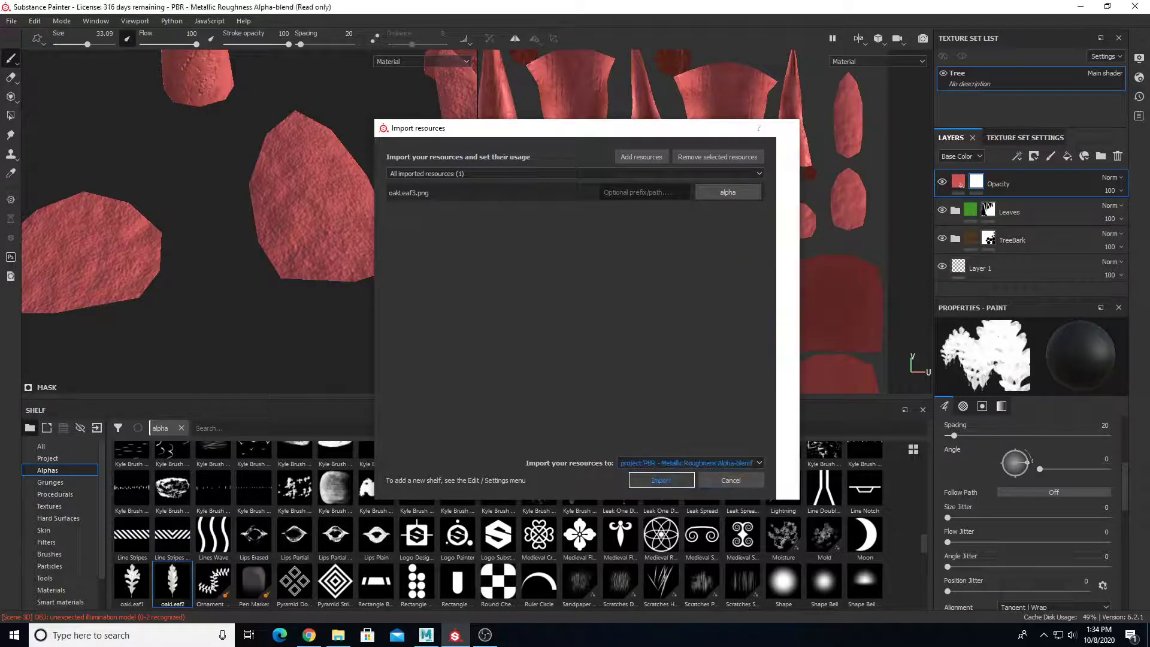
pyautogui.click(661, 480)
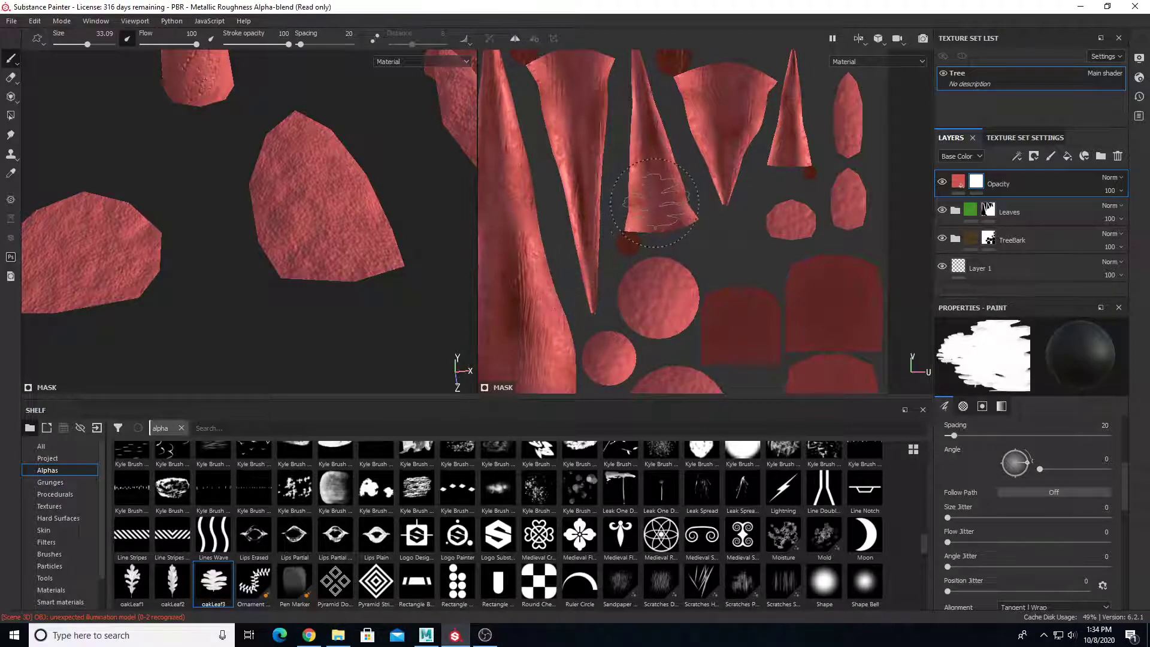
# Choose the oakLeaf1 alpha for the brush and set its alignment to UV and size space to Texture.
pyautogui.click(172, 584)
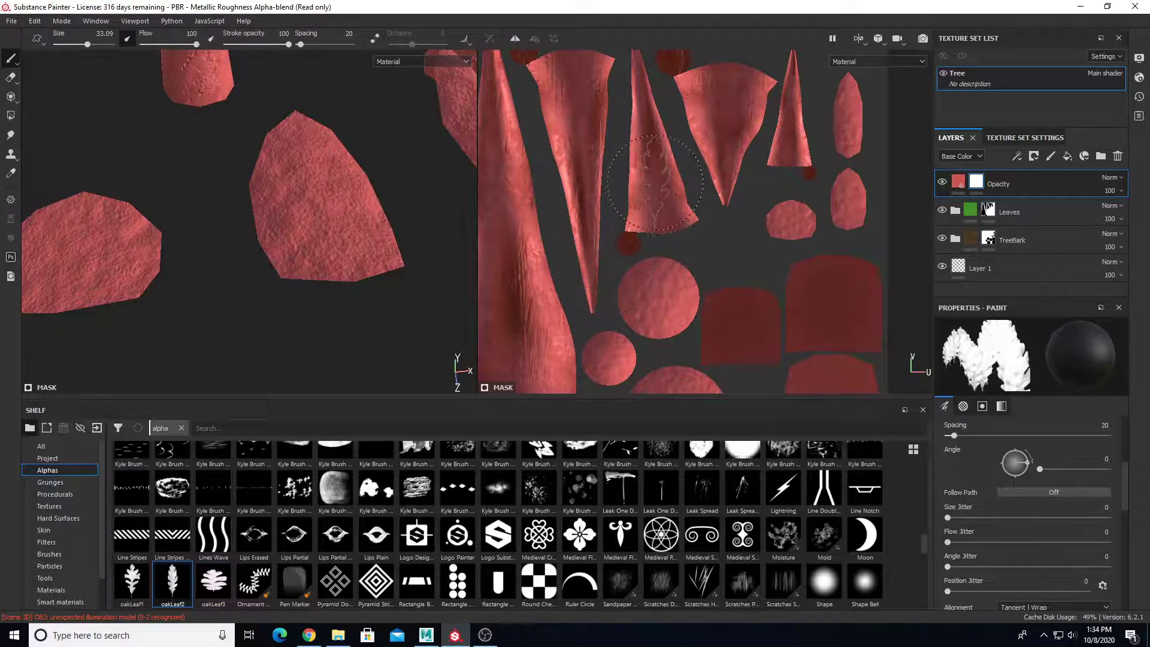
pyautogui.click(136, 585)
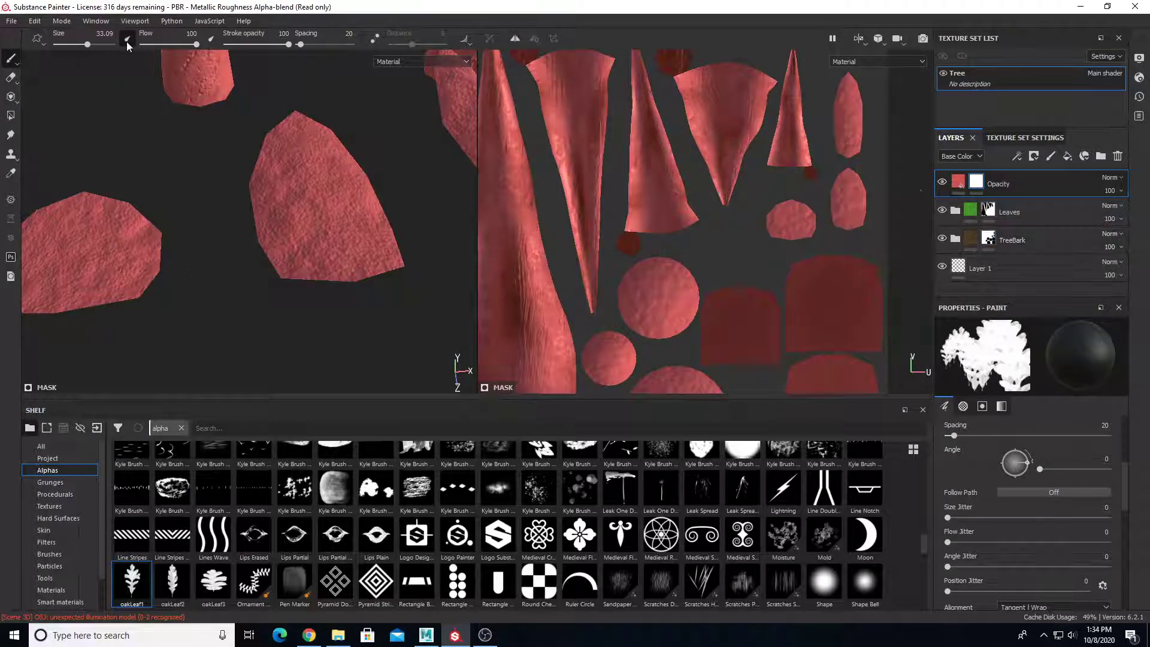
pyautogui.scroll(3, 1018, 503)
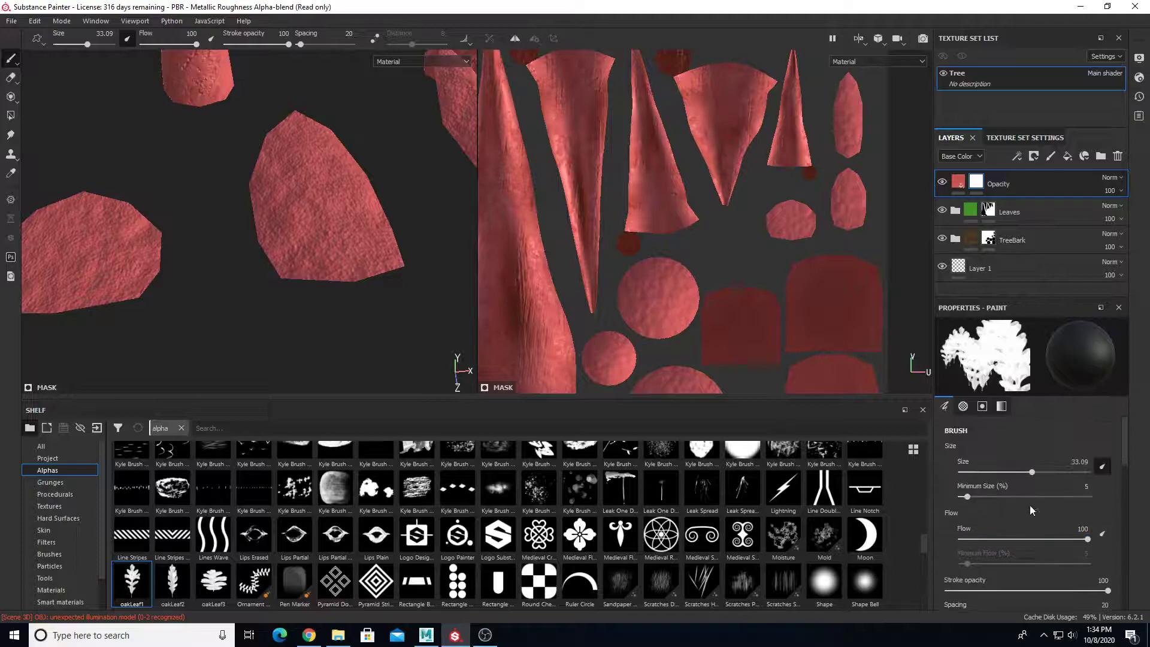
pyautogui.scroll(-5, 1018, 491)
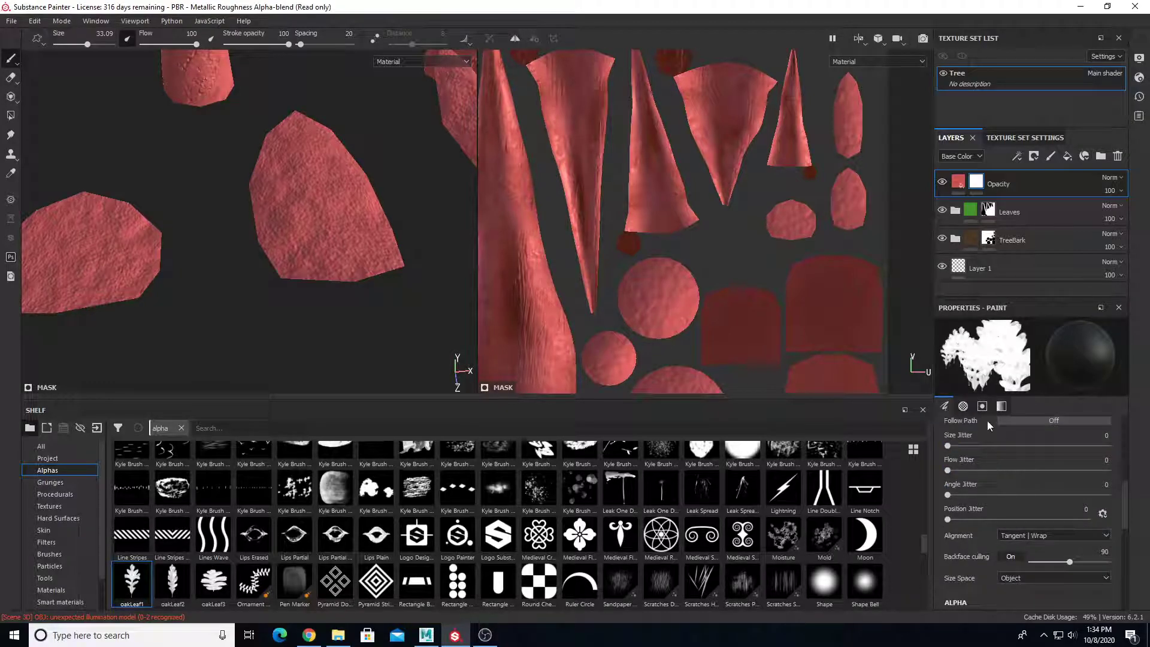
pyautogui.scroll(-3, 991, 497)
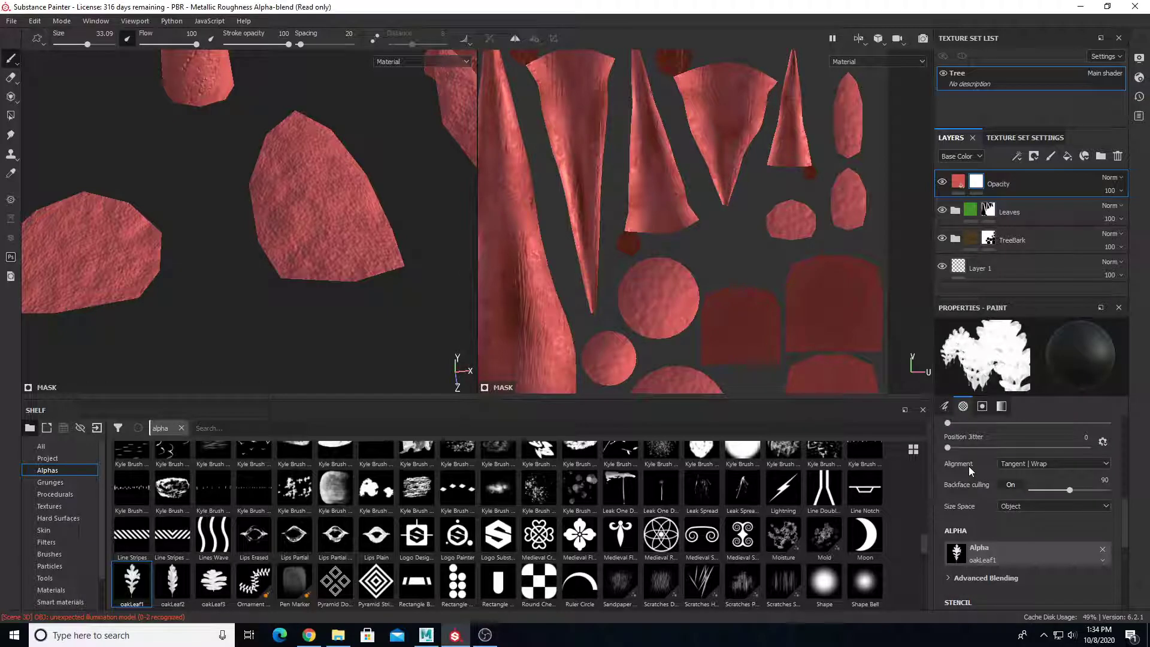
pyautogui.click(1043, 469)
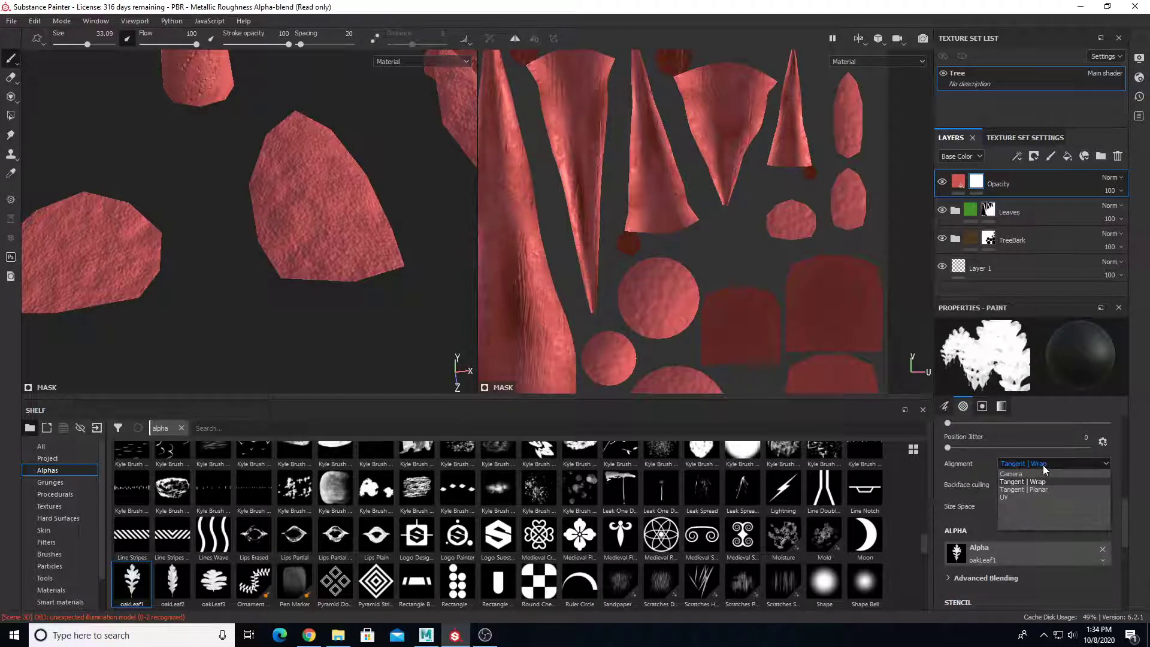
pyautogui.click(1015, 497)
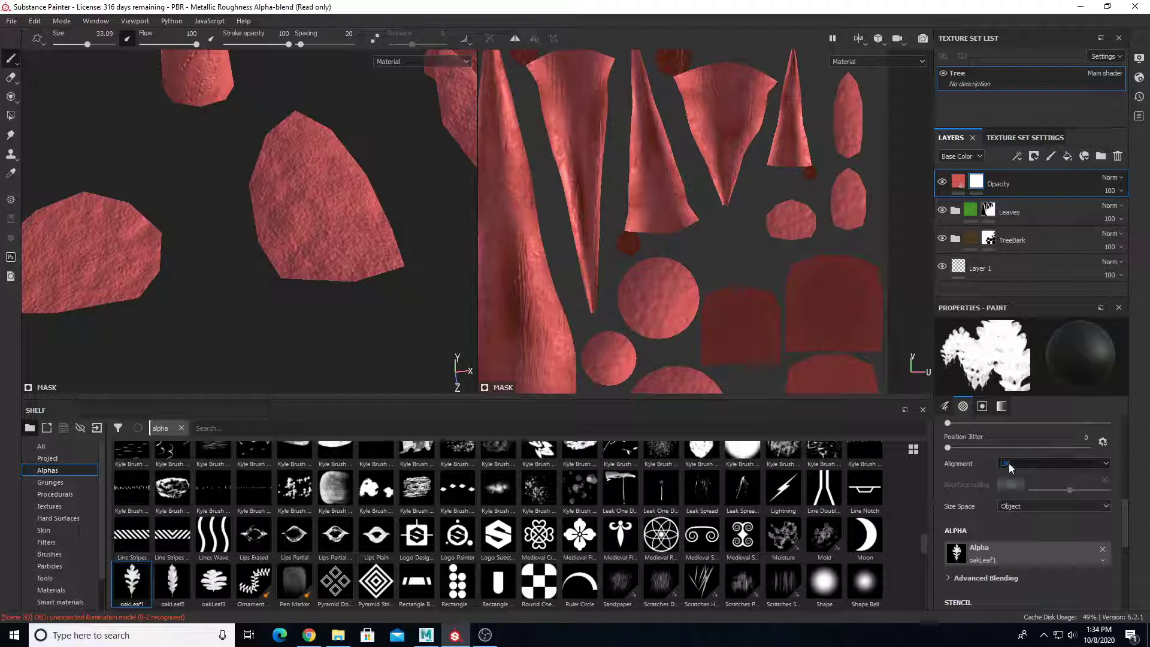
pyautogui.click(1018, 507)
pyautogui.click(1012, 532)
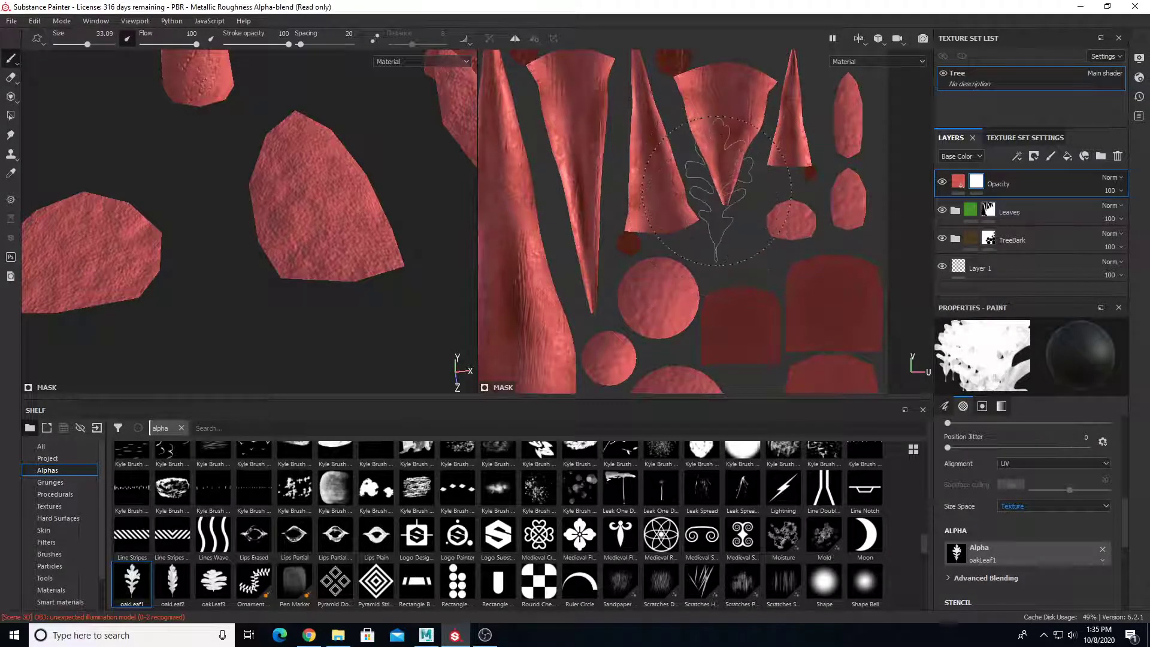
# Reduce the brush size to 14.09 and stamp the oakLeaf1 shape onto the middle leaf card in the Opacity layer's mask.
pyautogui.scroll(8, 758, 187)
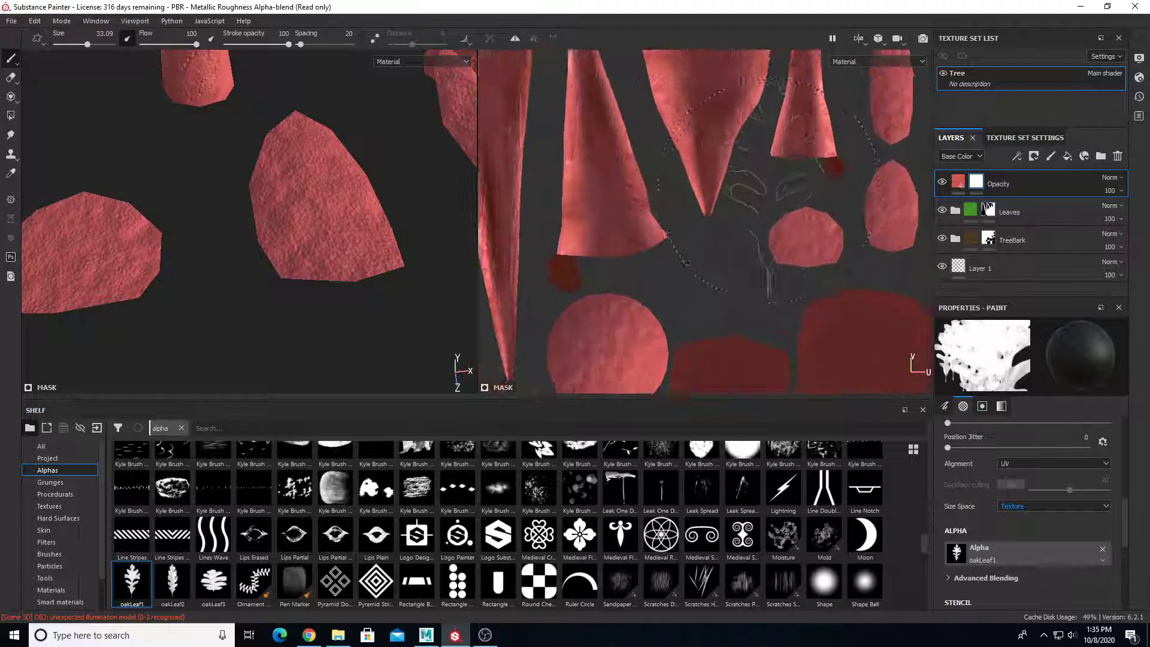
pyautogui.scroll(-1, 752, 173)
pyautogui.moveTo(749, 167)
pyautogui.keyDown('alt'); pyautogui.mouseDown(button='middle')
pyautogui.moveTo(629, 255)
pyautogui.moveTo(559, 267)
pyautogui.moveTo(561, 176)
pyautogui.mouseUp(button='middle'); pyautogui.keyUp('alt')
pyautogui.scroll(-4, 325, 244)
pyautogui.keyDown('alt'); pyautogui.moveTo(246, 232); pyautogui.dragTo(177, 252, button='middle'); pyautogui.keyUp('alt')
pyautogui.keyDown('alt'); pyautogui.moveTo(178, 252); pyautogui.dragTo(181, 274); pyautogui.keyUp('alt')
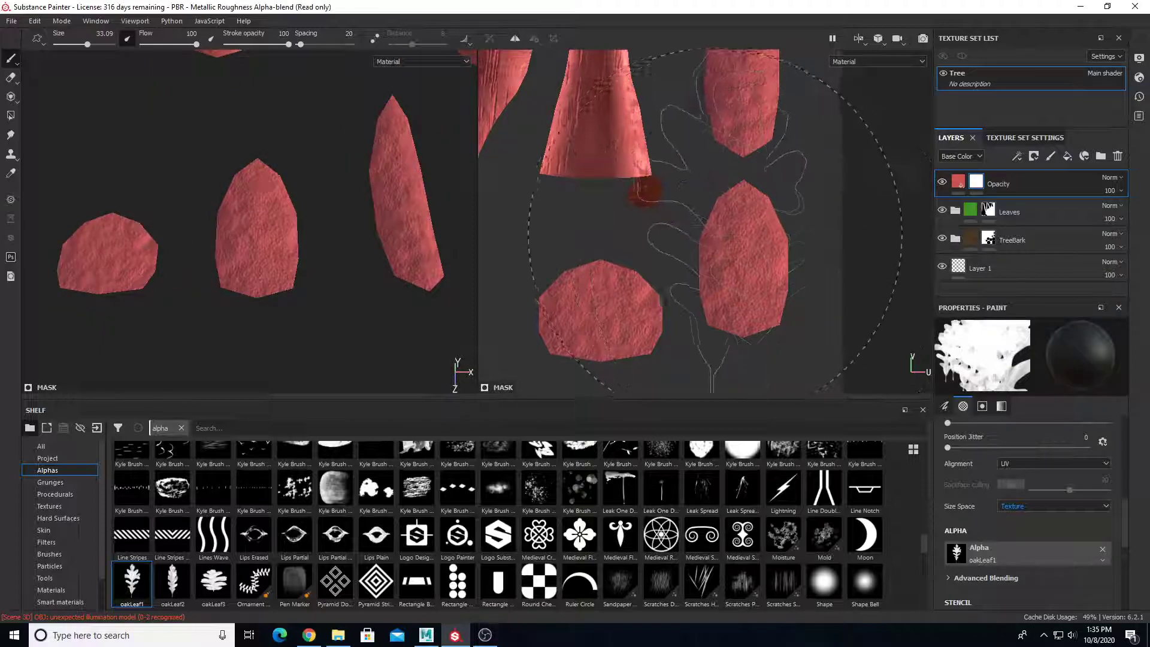
pyautogui.press('[')
pyautogui.press('[')
pyautogui.press('[')
pyautogui.press('[')
pyautogui.press('[')
pyautogui.press('[')
pyautogui.press('[')
pyautogui.press('[')
pyautogui.press('[')
pyautogui.press('[')
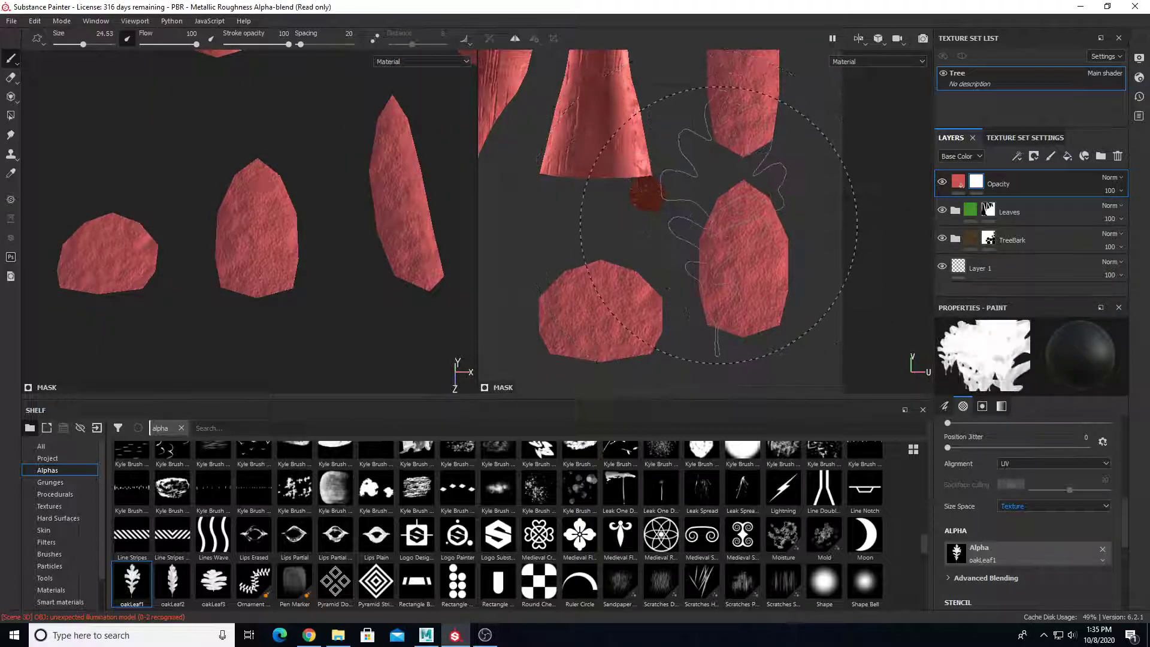
pyautogui.press('[')
pyautogui.press('[')
pyautogui.press('[')
pyautogui.press(']')
pyautogui.press(']')
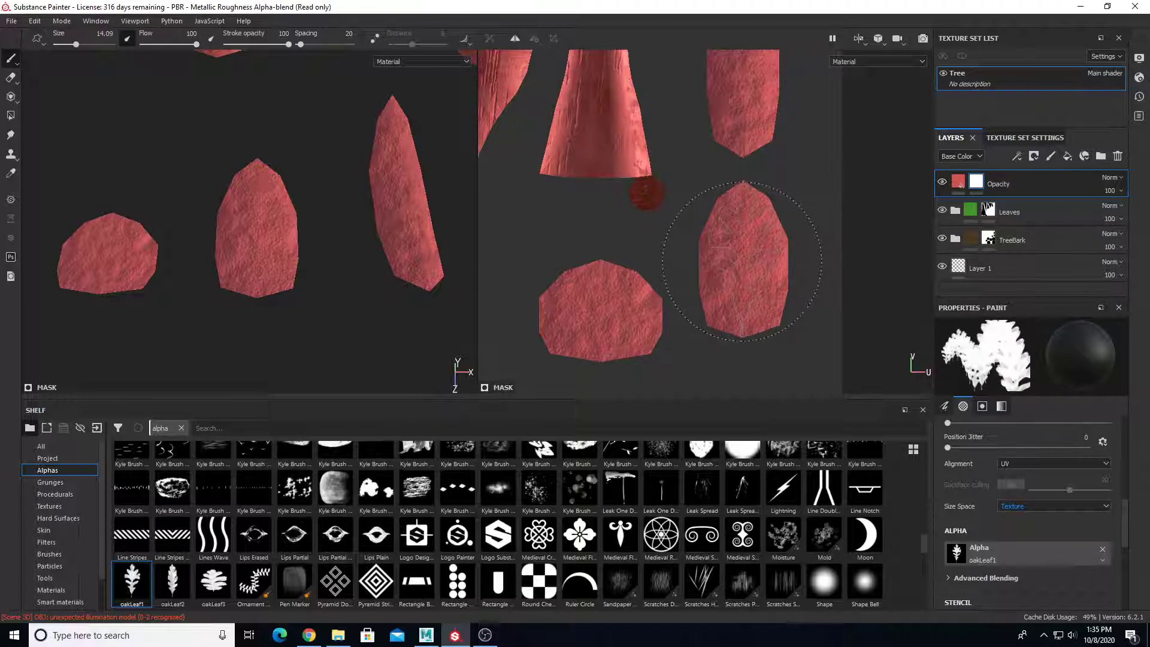
pyautogui.scroll(2, 741, 261)
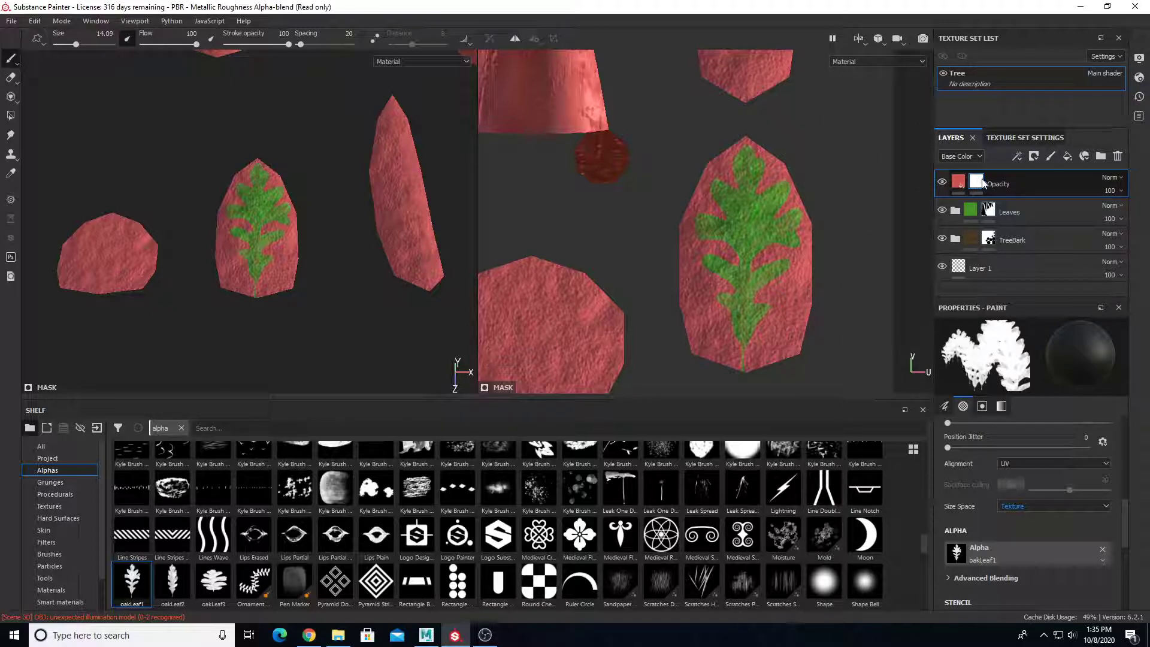
# Test the opacity value of the Opacity layer's fill, keeping it at 1.
pyautogui.moveTo(983, 184)
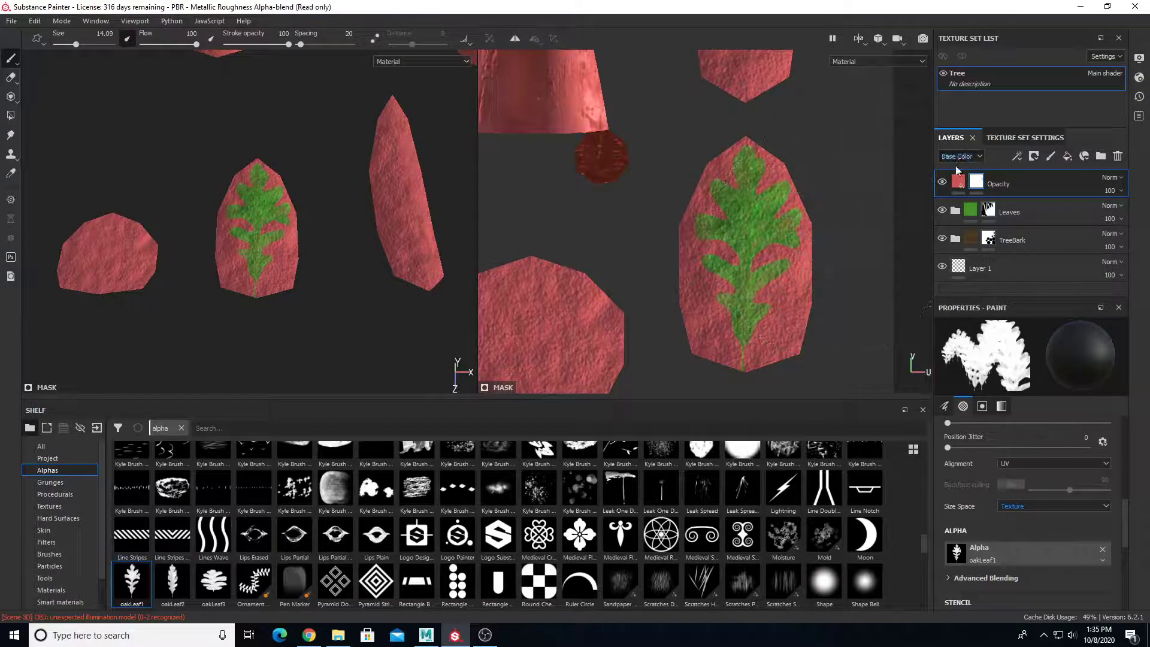
pyautogui.click(956, 181)
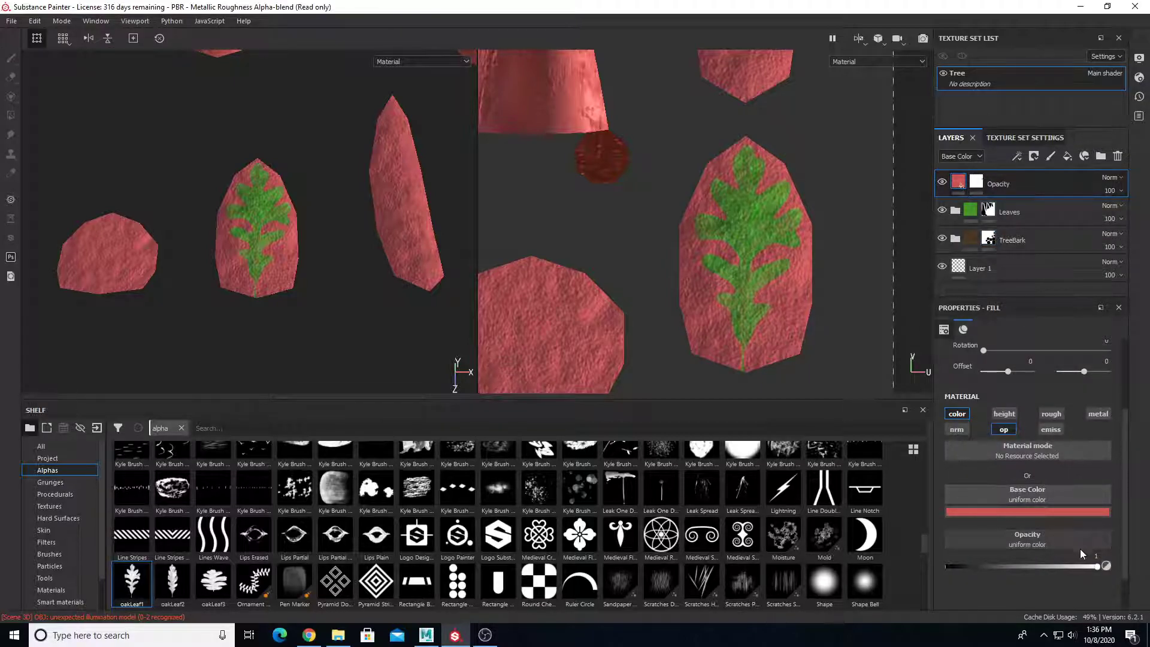
pyautogui.moveTo(1097, 567); pyautogui.dragTo(1121, 579)
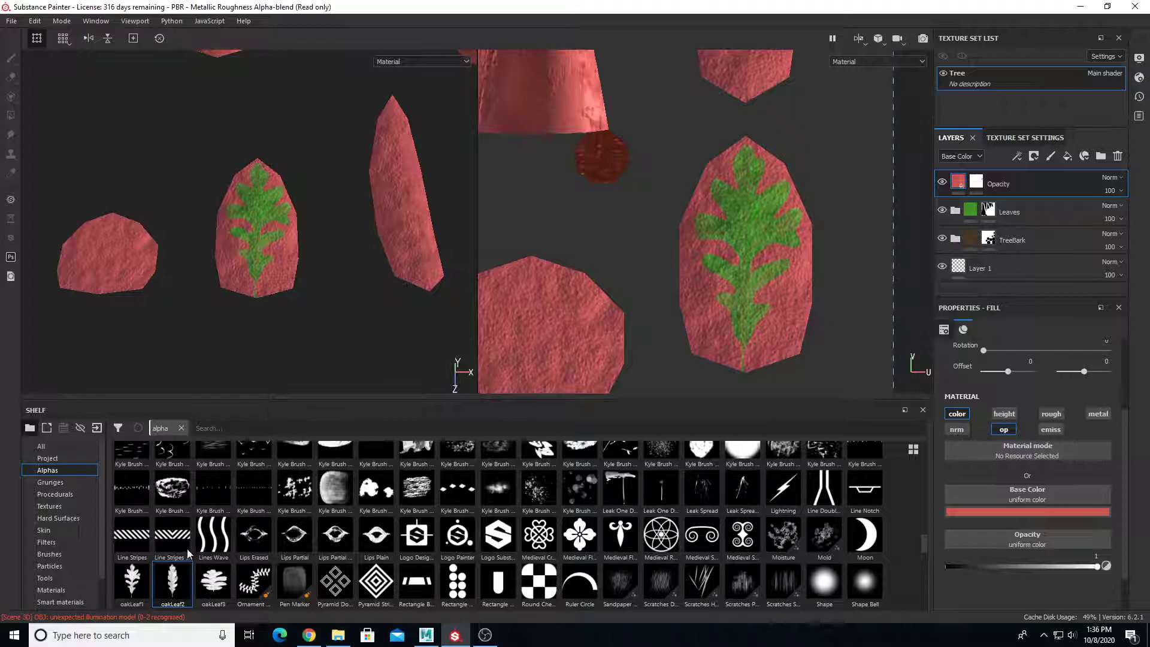
# Stamp the oakLeaf2 alpha at brush size 18.95 onto the tall, narrow leaf card in the Opacity layer's mask.
pyautogui.click(976, 189)
pyautogui.scroll(-3, 689, 184)
pyautogui.scroll(3, 689, 187)
pyautogui.moveTo(666, 170)
pyautogui.keyDown('alt'); pyautogui.mouseDown(button='middle')
pyautogui.moveTo(635, 359)
pyautogui.moveTo(614, 378)
pyautogui.mouseUp(button='middle'); pyautogui.keyUp('alt')
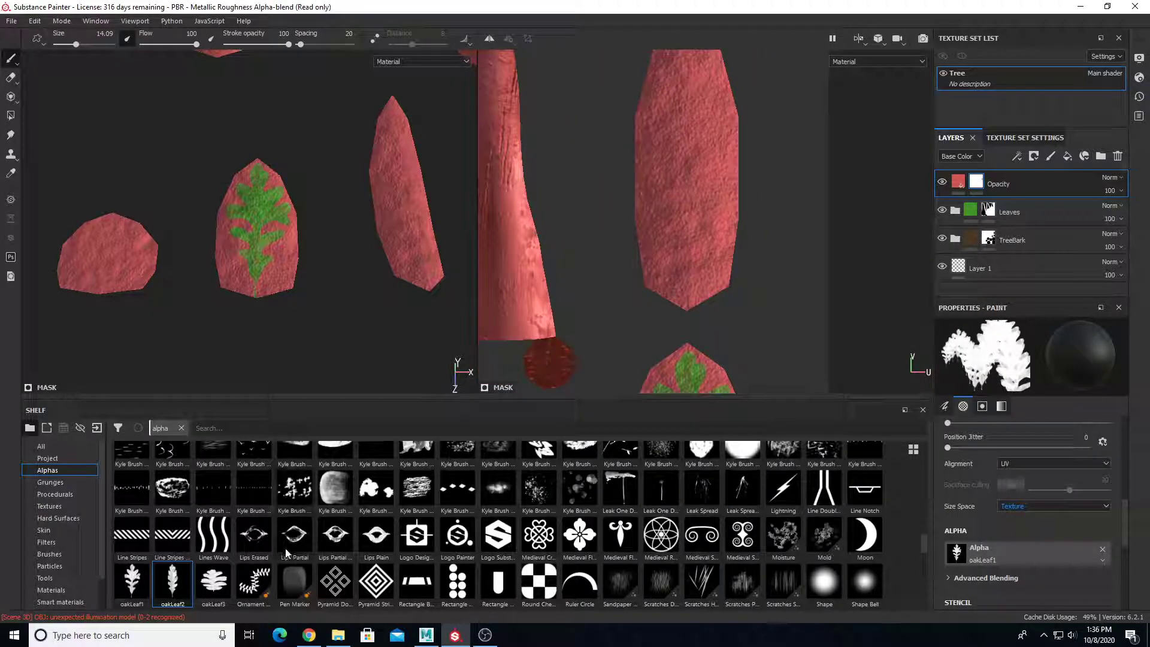
pyautogui.click(180, 584)
pyautogui.moveTo(718, 149)
pyautogui.keyDown('alt'); pyautogui.mouseDown(button='middle')
pyautogui.moveTo(726, 195)
pyautogui.moveTo(706, 231)
pyautogui.mouseUp(button='middle'); pyautogui.keyUp('alt')
pyautogui.keyDown('ctrl'); pyautogui.moveTo(702, 232); pyautogui.dragTo(738, 232, button='right'); pyautogui.keyUp('ctrl')
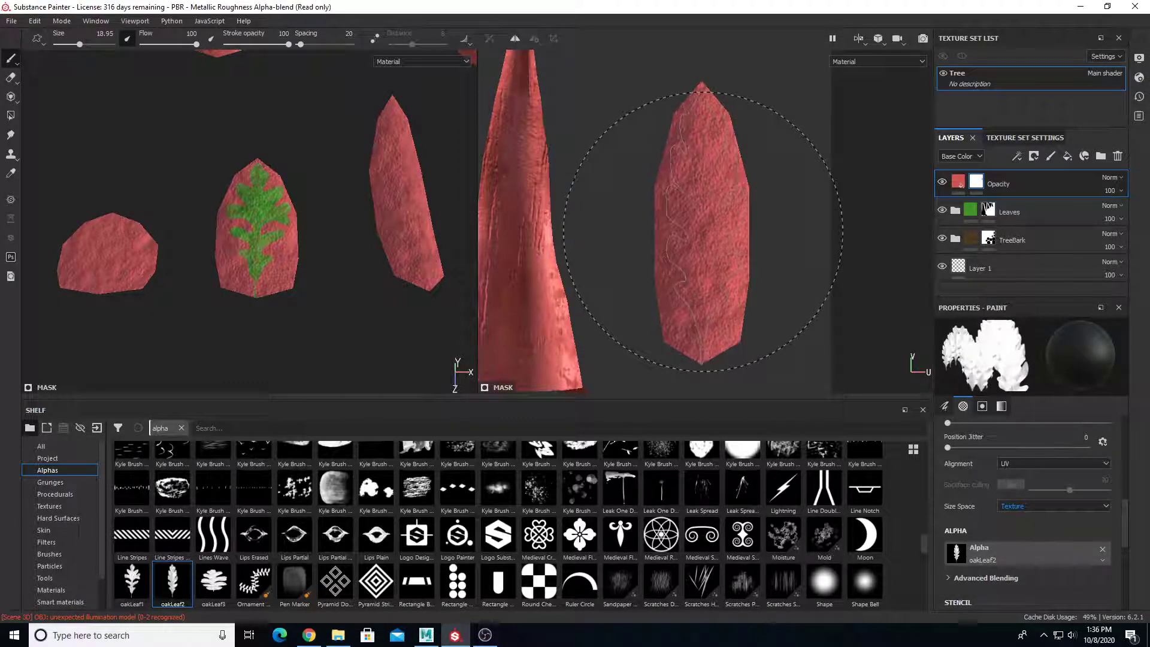
pyautogui.click(703, 231)
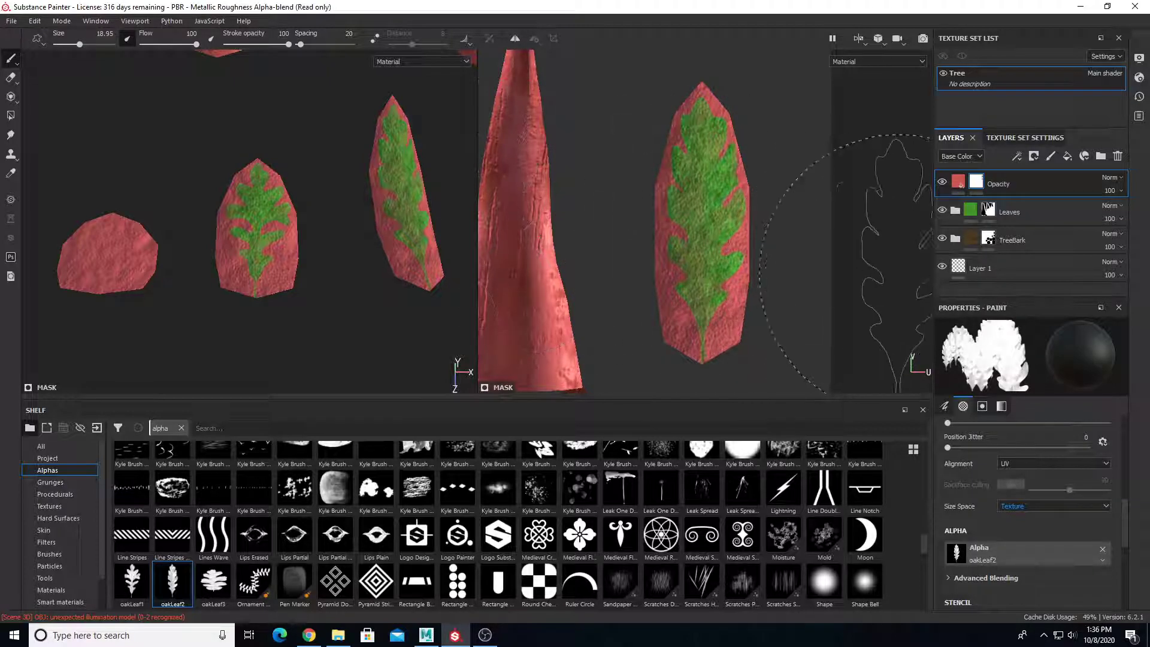
# Stamp the oakLeaf3 alpha at brush size 12.63 onto the short, rounded leaf card in the Opacity layer's mask.
pyautogui.moveTo(762, 253)
pyautogui.mouseDown(button='middle')
pyautogui.moveTo(730, 256)
pyautogui.moveTo(770, 241)
pyautogui.mouseUp(button='middle')
pyautogui.keyDown('alt'); pyautogui.moveTo(398, 257); pyautogui.dragTo(370, 245); pyautogui.keyUp('alt')
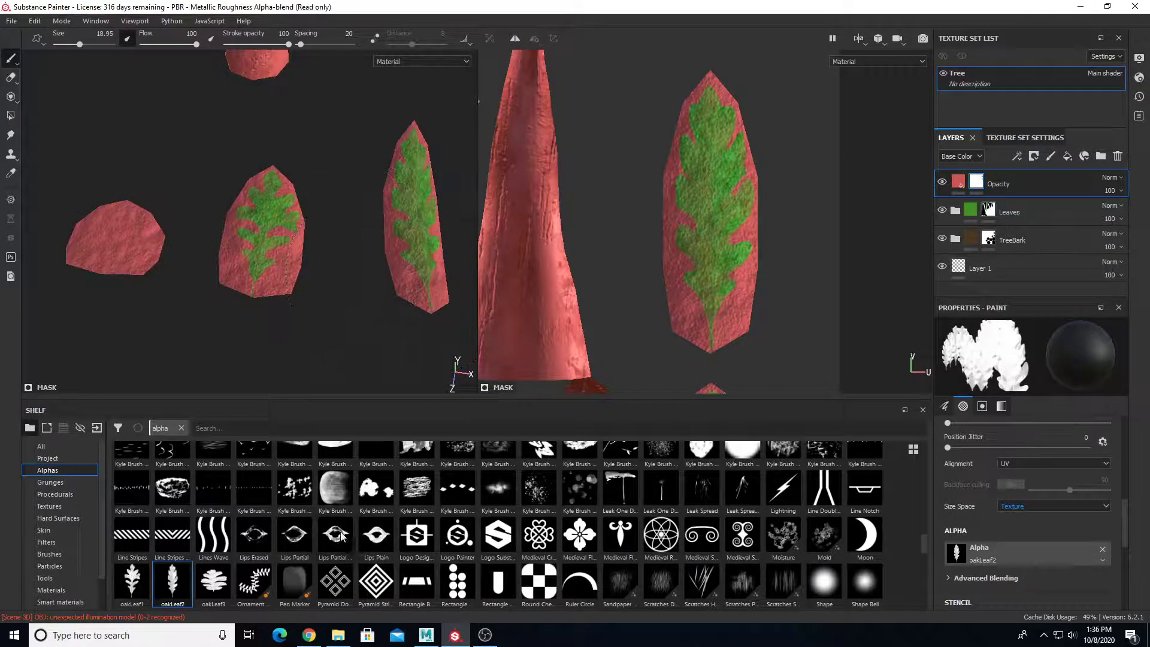
pyautogui.click(219, 581)
pyautogui.moveTo(655, 295)
pyautogui.keyDown('alt'); pyautogui.mouseDown(button='middle')
pyautogui.moveTo(716, 167)
pyautogui.moveTo(738, 24)
pyautogui.mouseUp(button='middle'); pyautogui.keyUp('alt')
pyautogui.keyDown('alt'); pyautogui.moveTo(663, 221); pyautogui.dragTo(748, 228, button='middle'); pyautogui.keyUp('alt')
pyautogui.scroll(2, 695, 252)
pyautogui.keyDown('ctrl'); pyautogui.moveTo(685, 268); pyautogui.dragTo(628, 269, button='right'); pyautogui.keyUp('ctrl')
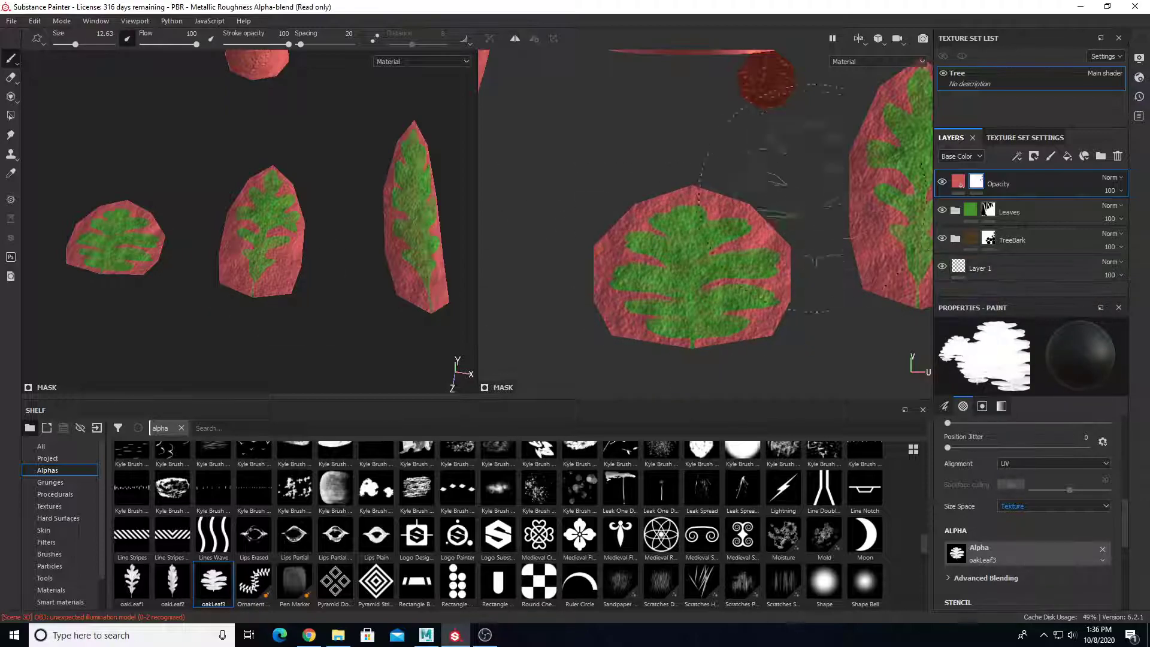
# Preview the leaf cutouts by lowering the Opacity layer's fill opacity to 0 and 0.1790, and restore it to 1.
pyautogui.click(958, 180)
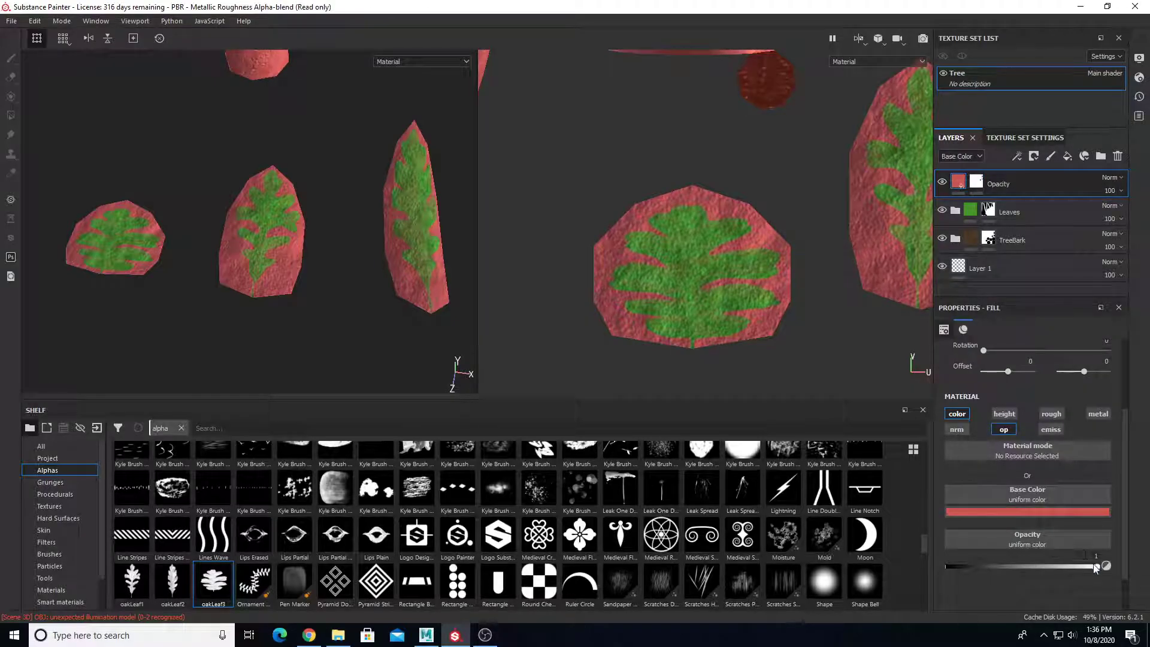
pyautogui.moveTo(1073, 568); pyautogui.dragTo(928, 541)
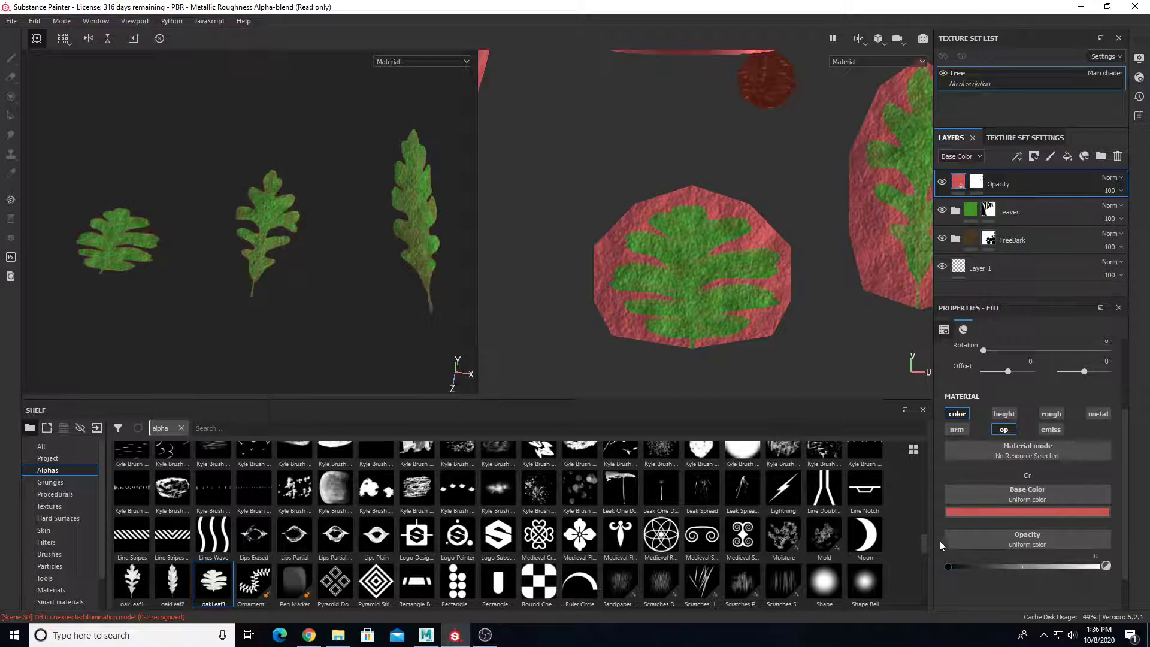
pyautogui.keyDown('alt'); pyautogui.moveTo(371, 262); pyautogui.dragTo(413, 246); pyautogui.keyUp('alt')
pyautogui.moveTo(954, 566)
pyautogui.mouseDown()
pyautogui.moveTo(1006, 574)
pyautogui.moveTo(973, 575)
pyautogui.mouseUp()
pyautogui.scroll(-6, 303, 261)
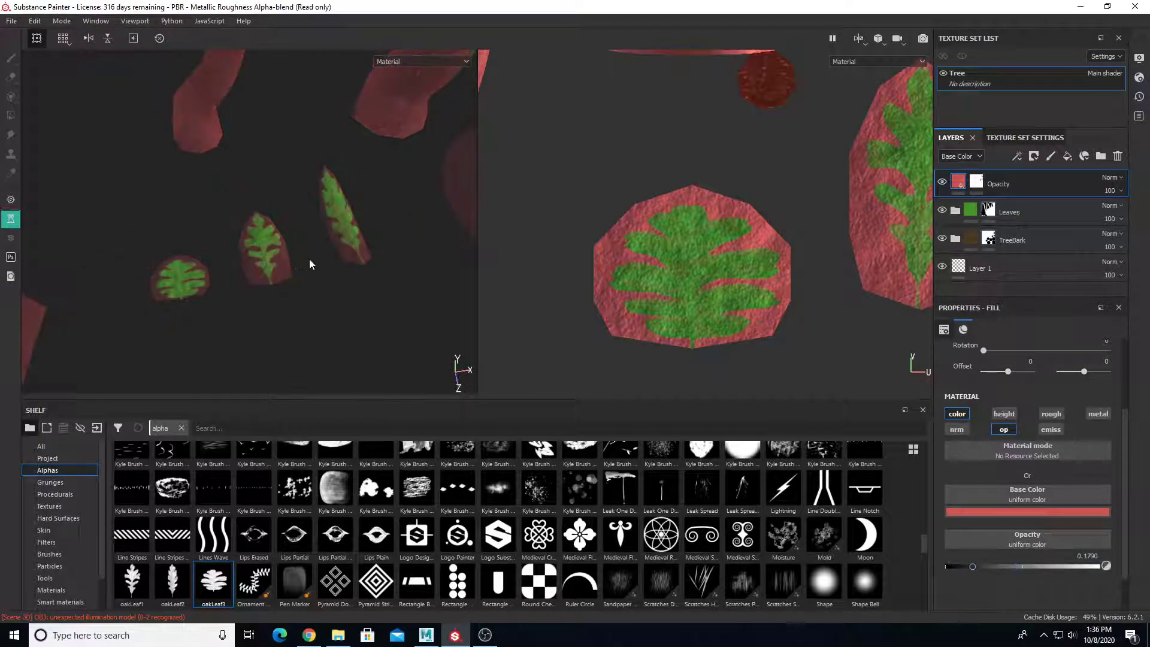
pyautogui.keyDown('alt'); pyautogui.moveTo(231, 164); pyautogui.dragTo(249, 254, button='middle'); pyautogui.keyUp('alt')
pyautogui.keyDown('alt'); pyautogui.moveTo(249, 254); pyautogui.dragTo(385, 291); pyautogui.keyUp('alt')
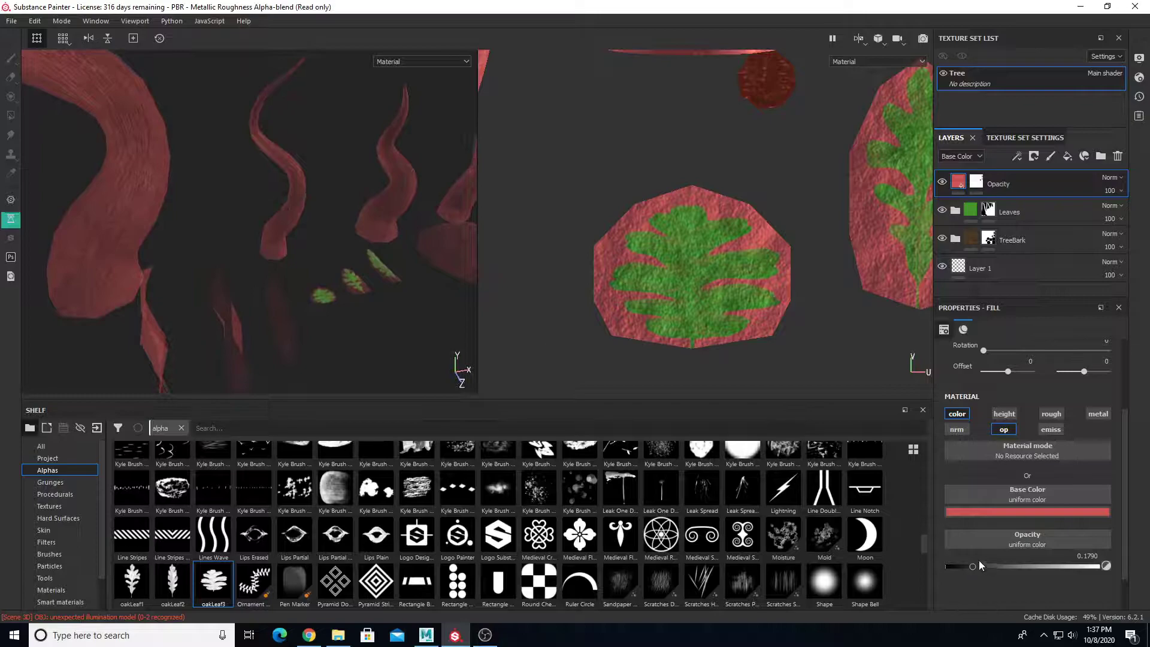
pyautogui.moveTo(957, 565); pyautogui.dragTo(1113, 562)
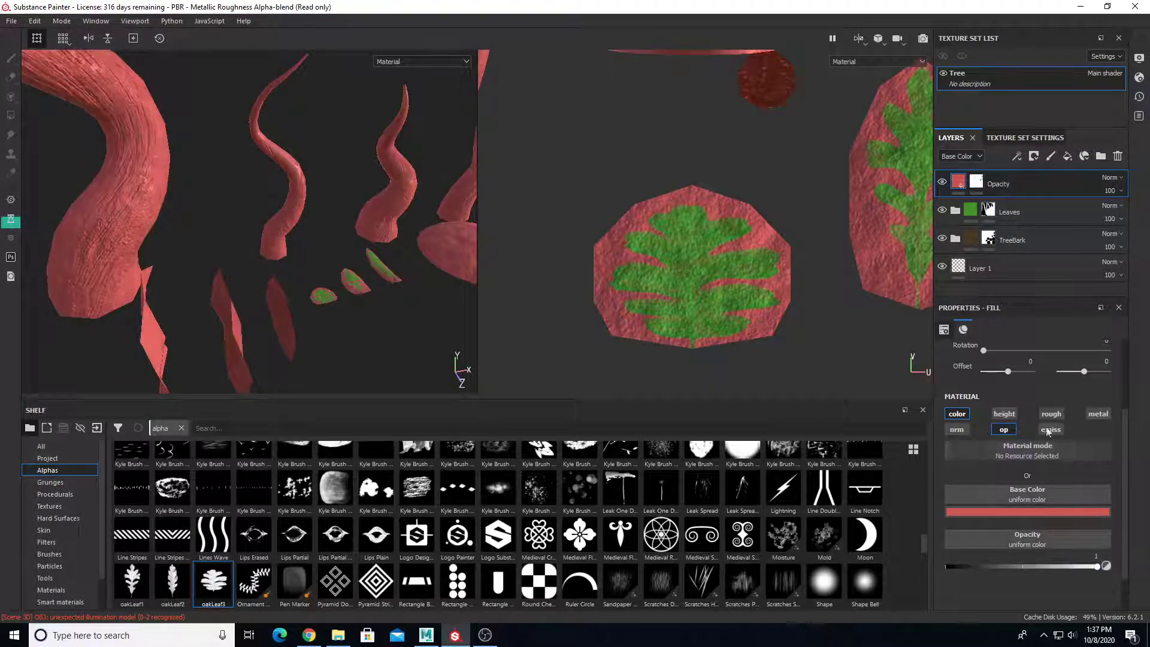
# Save the project and use Polygon Fill in UV chunk mode to fill the bark branch shells with value 0 in the Opacity layer's mask.
pyautogui.click(977, 184)
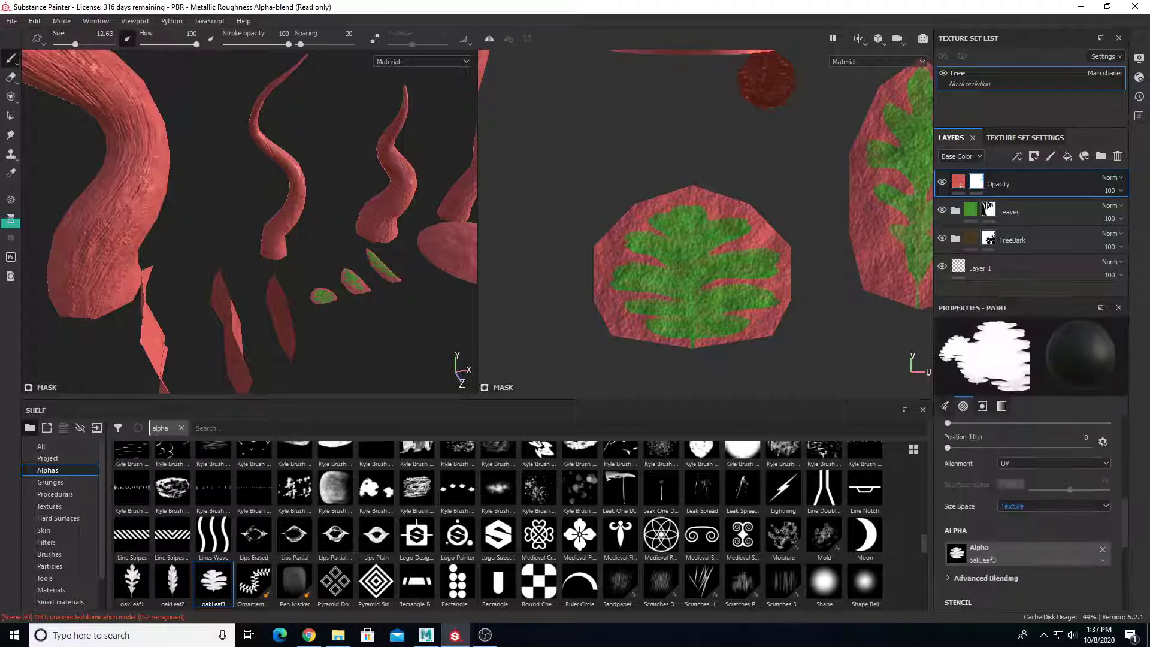
pyautogui.click(11, 116)
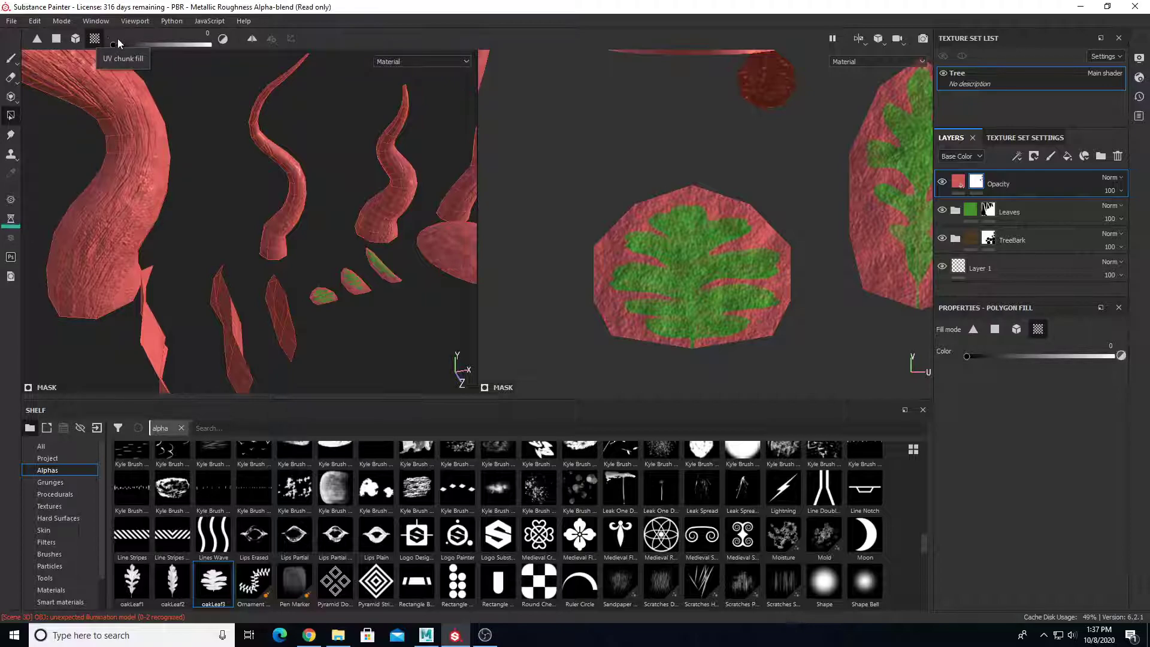
pyautogui.scroll(-8, 598, 198)
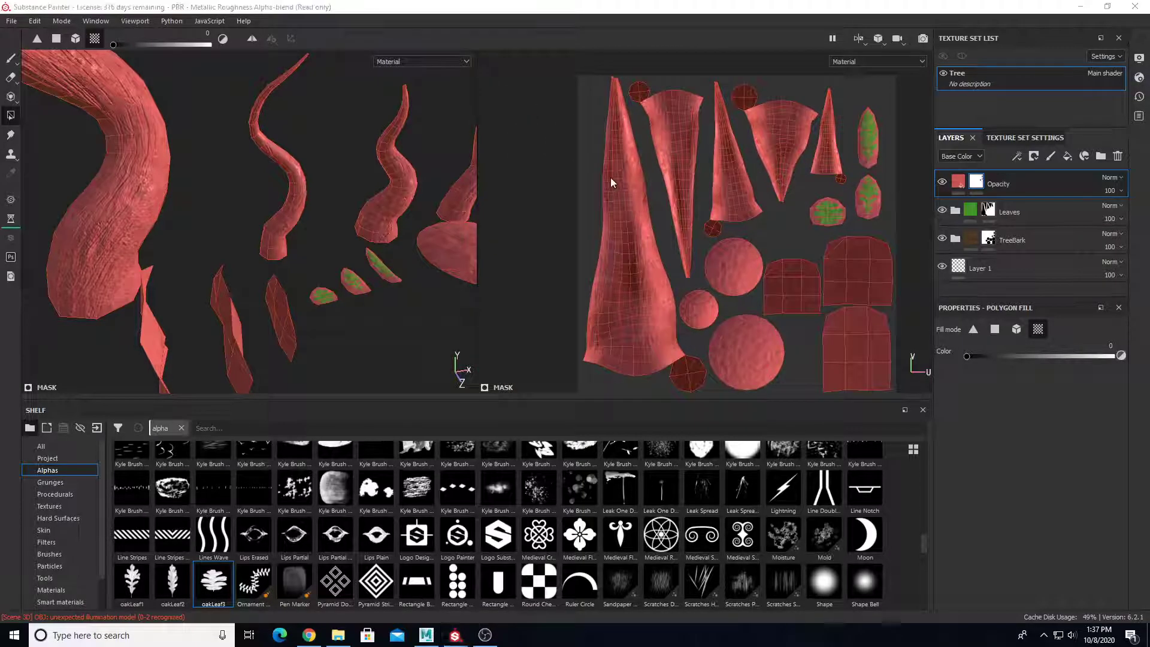
pyautogui.hotkey('ctrl', 's')
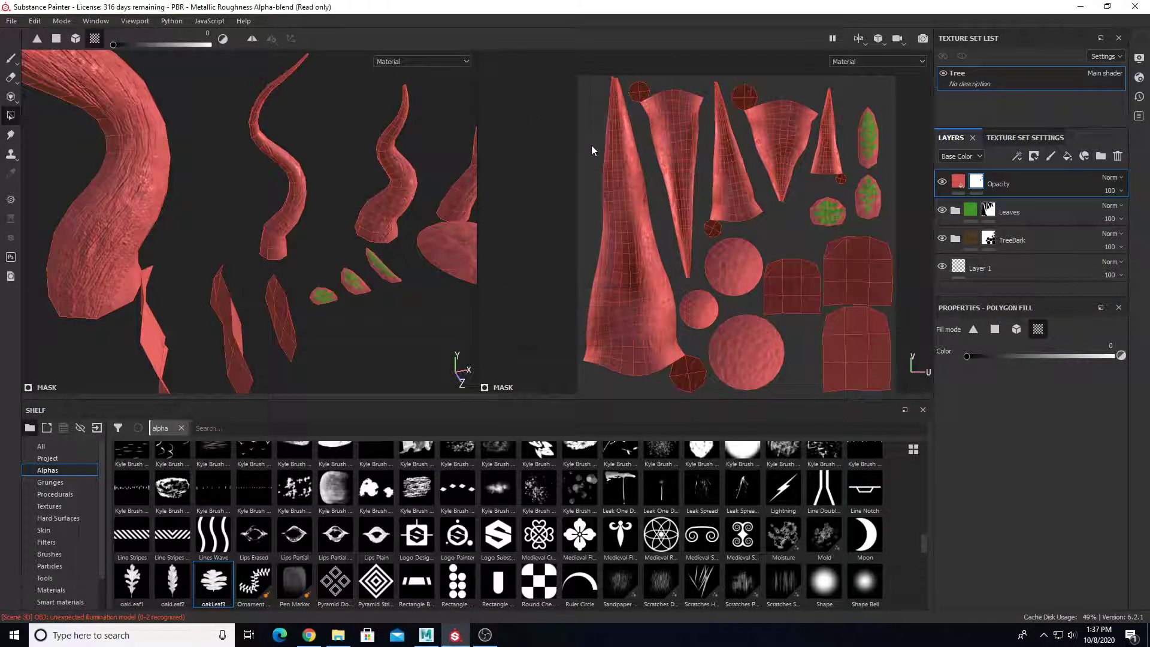
pyautogui.moveTo(589, 124); pyautogui.dragTo(826, 177)
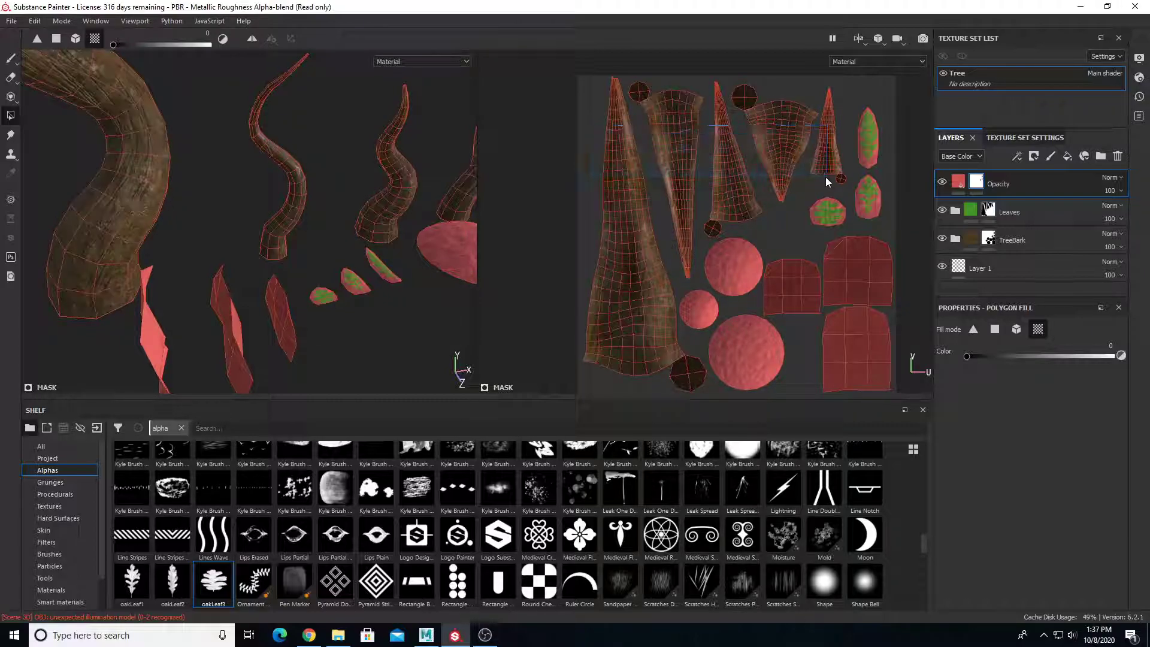
pyautogui.keyDown('alt'); pyautogui.moveTo(481, 231); pyautogui.dragTo(352, 249); pyautogui.keyUp('alt')
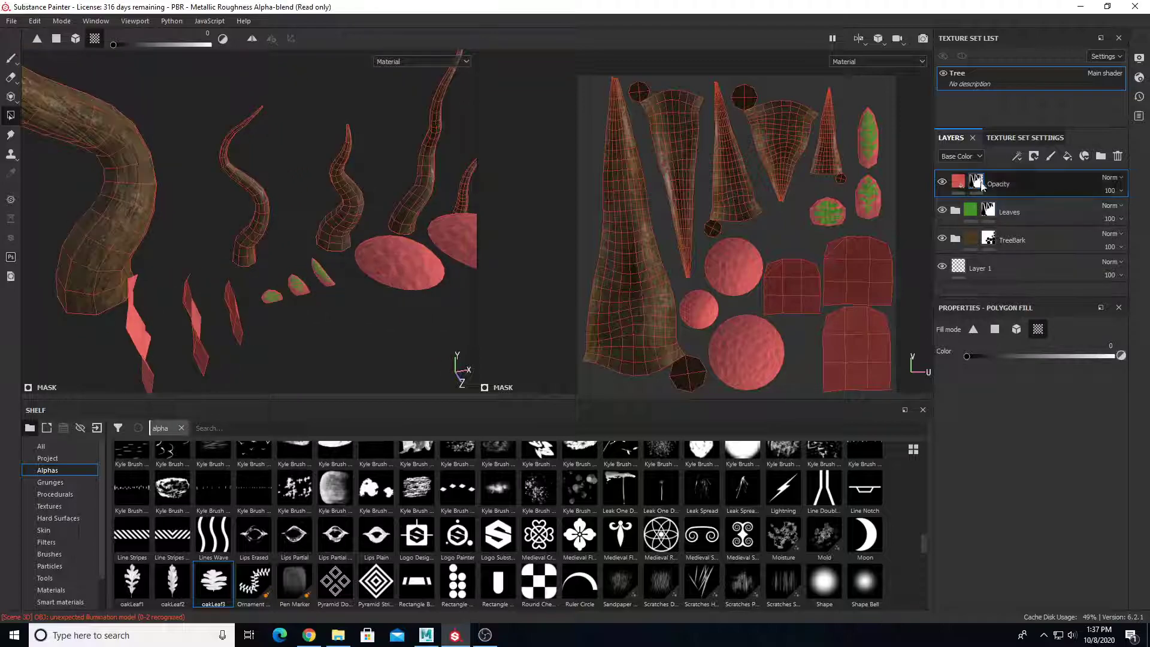
# Preview the Opacity layer's fill opacity, restore it to 1, and inspect the round leaf cards up close.
pyautogui.moveTo(976, 181)
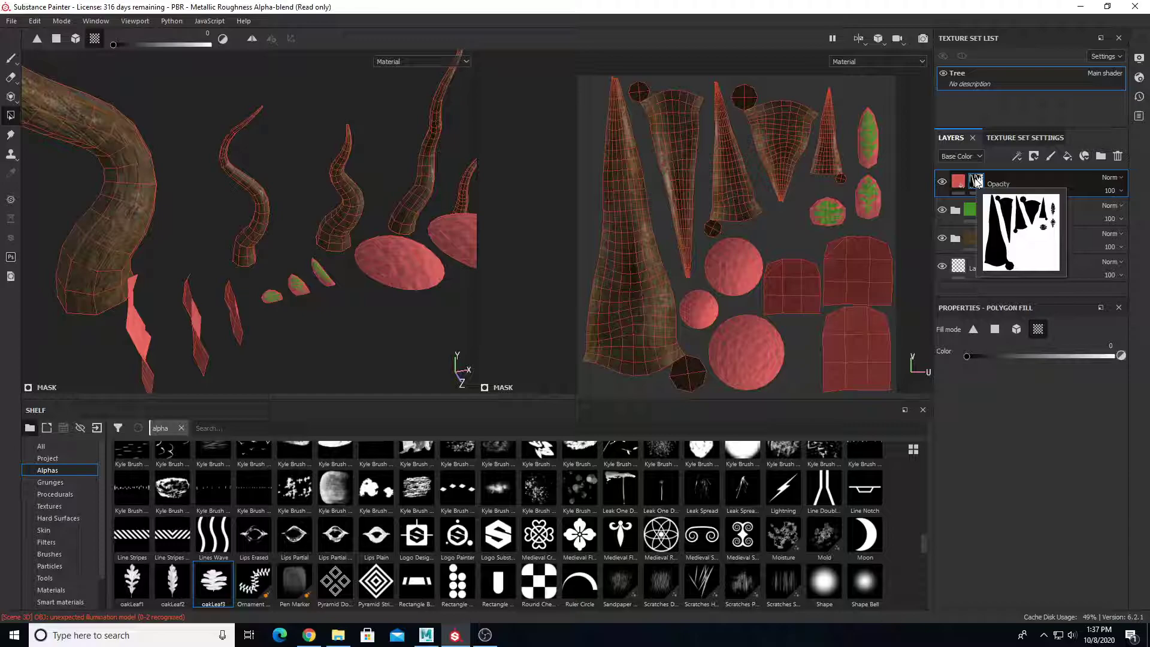
pyautogui.keyDown('alt'); pyautogui.moveTo(303, 273); pyautogui.dragTo(154, 275); pyautogui.keyUp('alt')
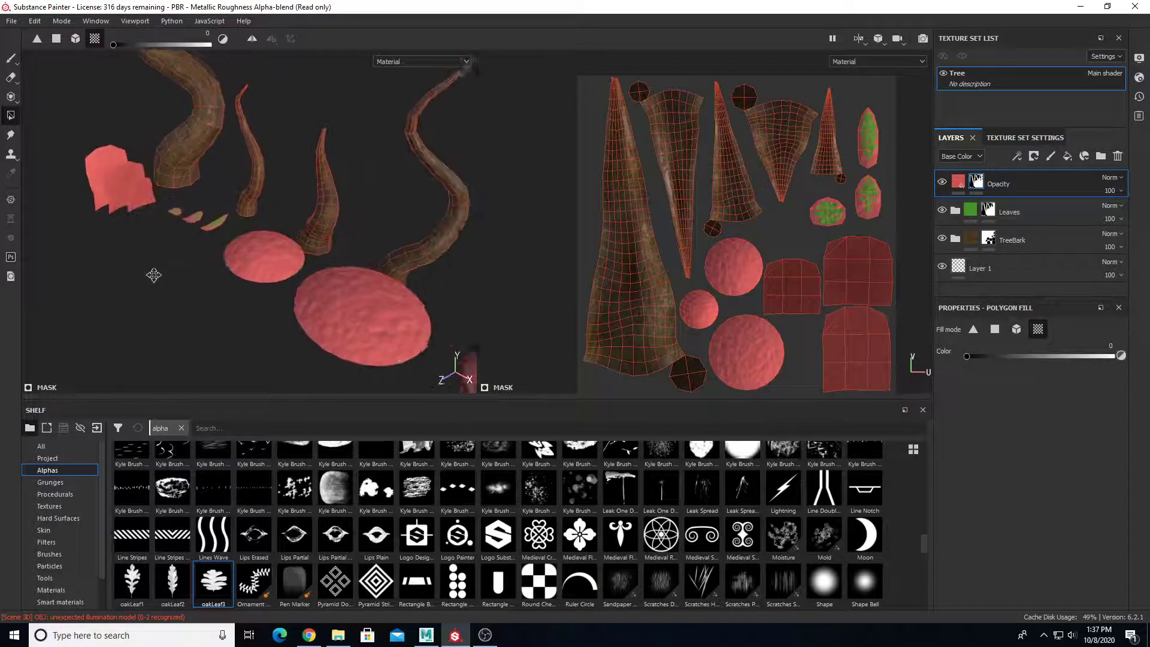
pyautogui.click(958, 181)
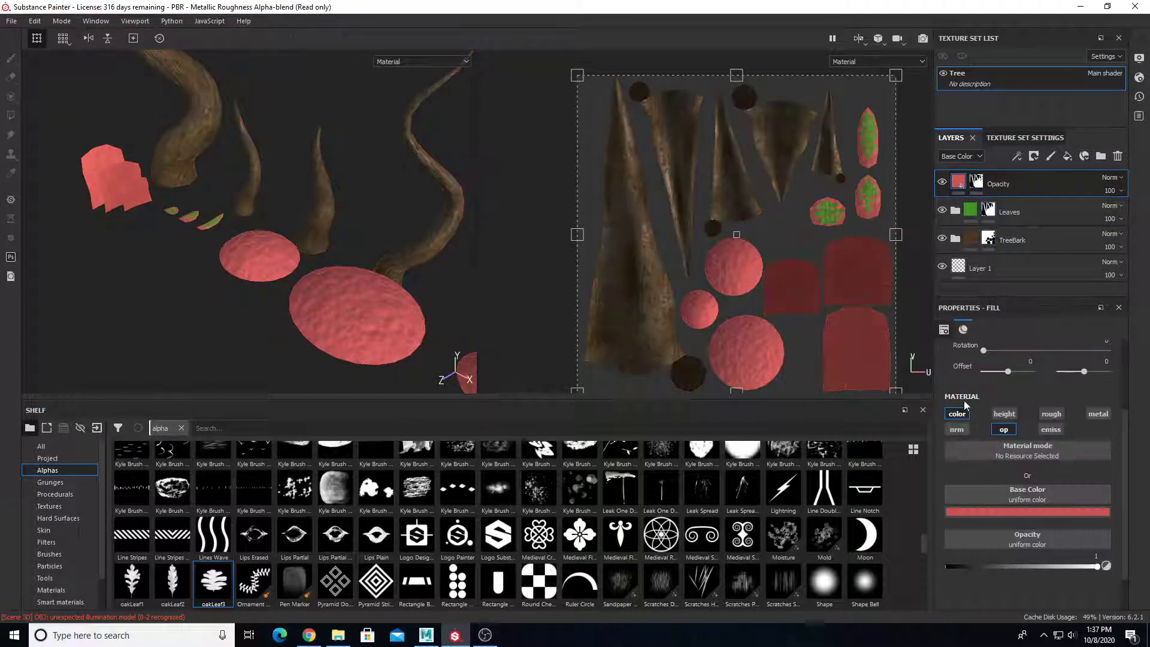
pyautogui.moveTo(1096, 567)
pyautogui.mouseDown()
pyautogui.moveTo(930, 566)
pyautogui.moveTo(1017, 567)
pyautogui.moveTo(922, 552)
pyautogui.moveTo(1006, 555)
pyautogui.moveTo(934, 556)
pyautogui.moveTo(910, 530)
pyautogui.moveTo(1106, 564)
pyautogui.mouseUp()
pyautogui.keyDown('alt'); pyautogui.moveTo(228, 332); pyautogui.dragTo(258, 278, button='right'); pyautogui.keyUp('alt')
pyautogui.keyDown('alt'); pyautogui.moveTo(257, 278); pyautogui.dragTo(300, 297); pyautogui.keyUp('alt')
pyautogui.keyDown('alt'); pyautogui.moveTo(300, 296); pyautogui.dragTo(329, 269, button='middle'); pyautogui.keyUp('alt')
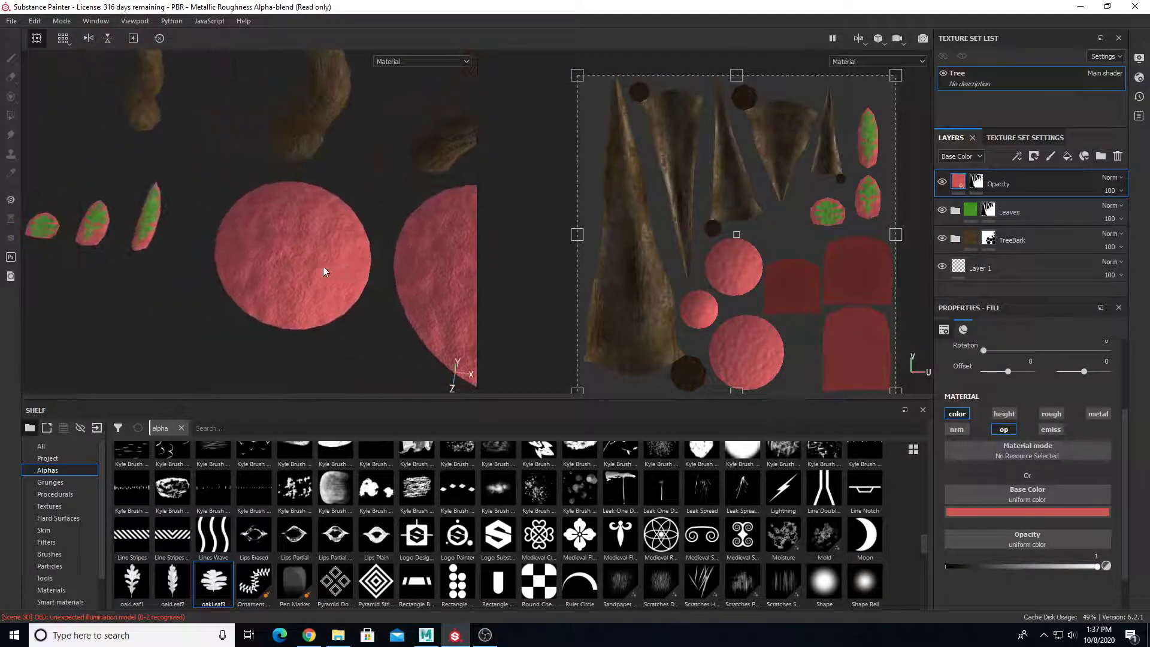
pyautogui.keyDown('alt'); pyautogui.moveTo(329, 269); pyautogui.dragTo(303, 251, button='right'); pyautogui.keyUp('alt')
pyautogui.keyDown('alt'); pyautogui.moveTo(303, 251); pyautogui.dragTo(238, 254); pyautogui.keyUp('alt')
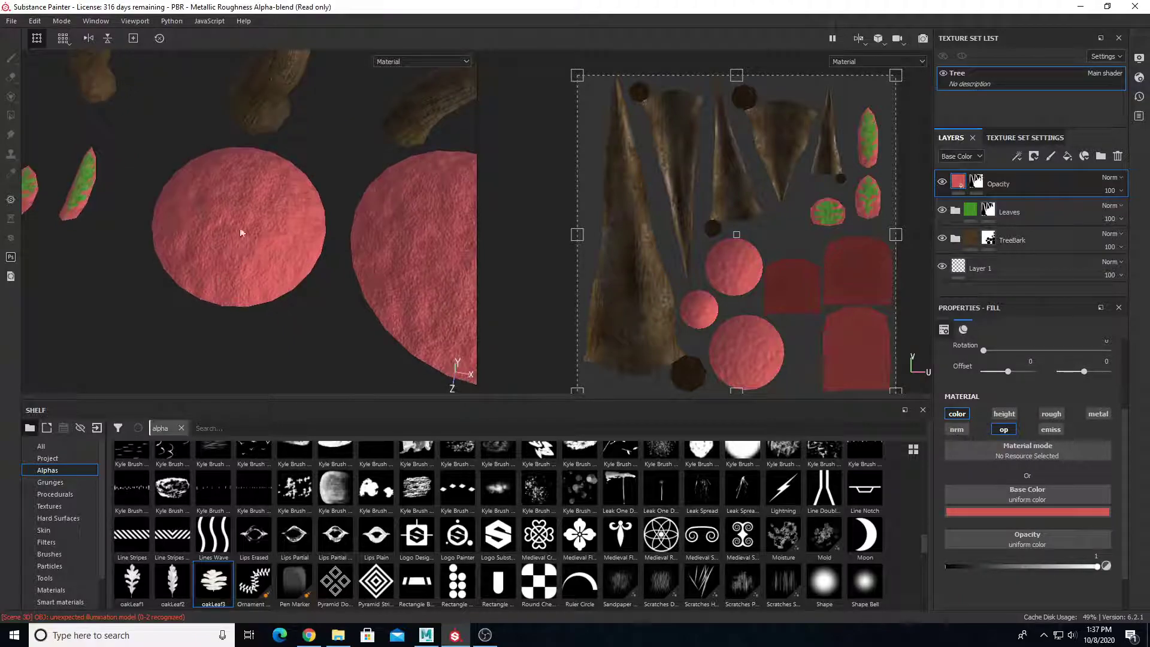
# Set up the Paint tool on the Opacity layer's mask at brush size 11.25, framing the medium round leaf card in the UV view.
pyautogui.click(976, 181)
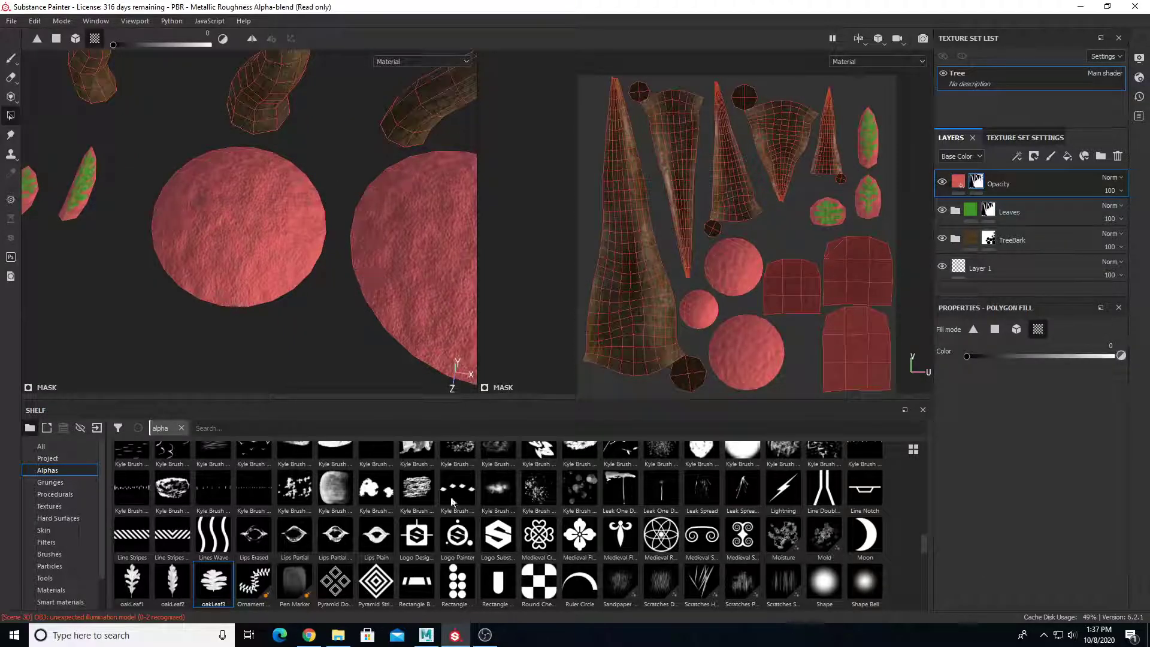
pyautogui.click(145, 577)
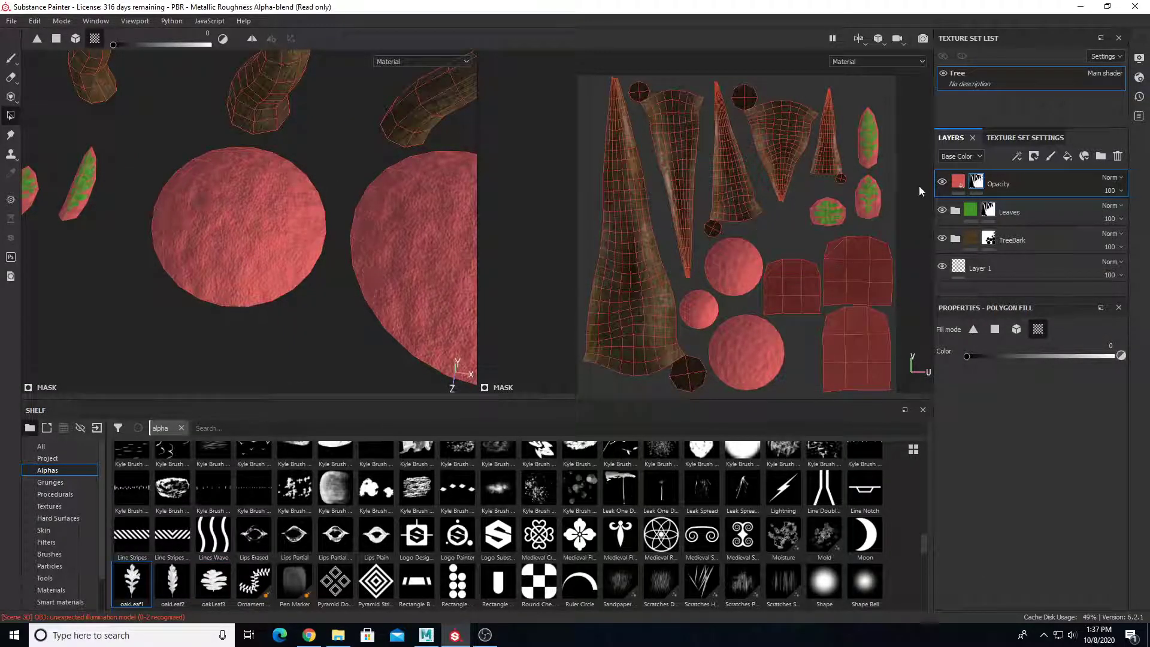
pyautogui.scroll(4, 236, 211)
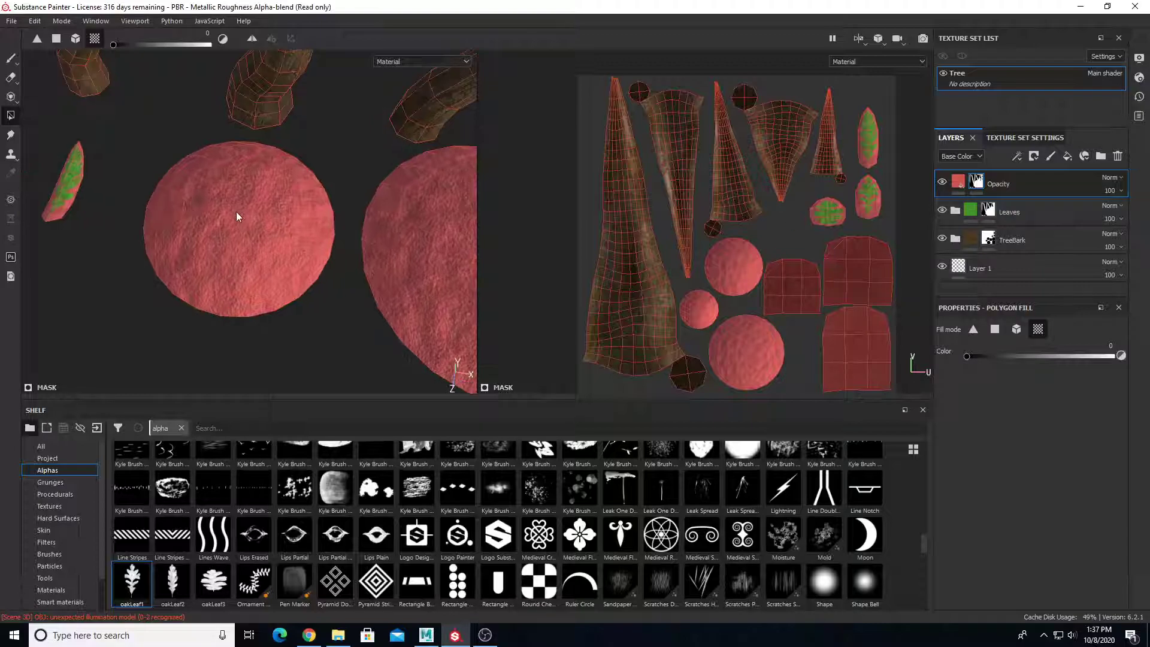
pyautogui.click(9, 58)
pyautogui.scroll(5, 662, 221)
pyautogui.keyDown('alt'); pyautogui.moveTo(662, 222); pyautogui.dragTo(742, 247, button='middle'); pyautogui.keyUp('alt')
pyautogui.keyDown('alt'); pyautogui.moveTo(383, 232); pyautogui.dragTo(286, 231, button='middle'); pyautogui.keyUp('alt')
pyautogui.scroll(-5, 286, 233)
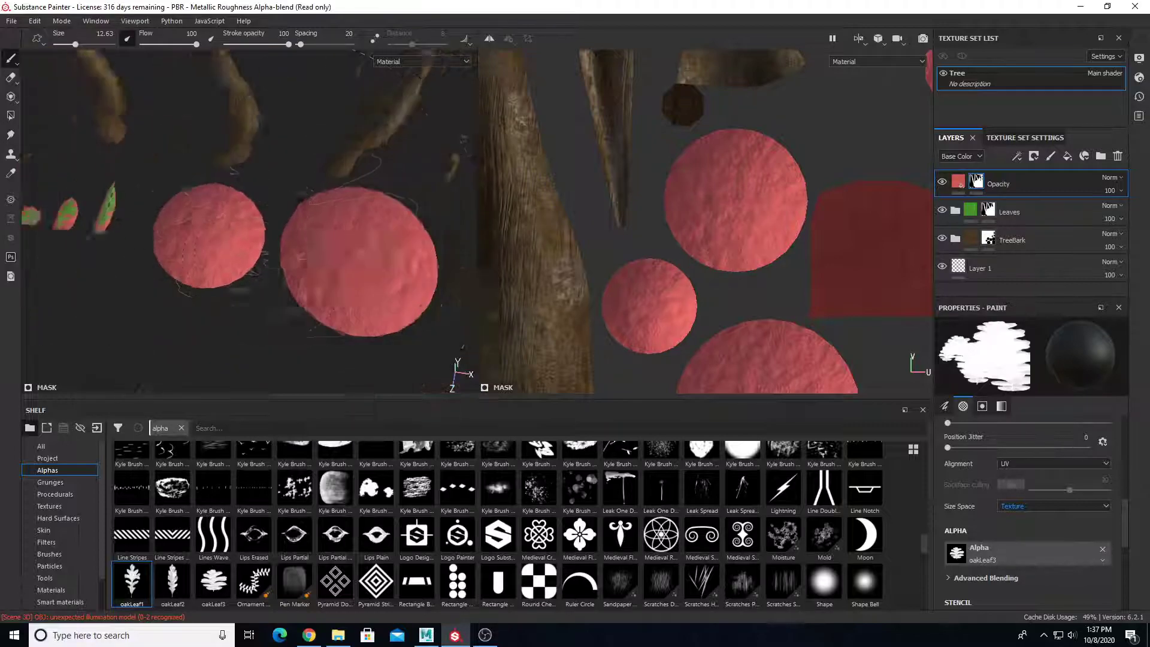
pyautogui.scroll(3, 286, 240)
pyautogui.scroll(6, 728, 192)
pyautogui.keyDown('ctrl'); pyautogui.moveTo(726, 194); pyautogui.dragTo(715, 194, button='right'); pyautogui.keyUp('ctrl')
# Enable the mesh wireframe in the viewport display settings.
pyautogui.click(1138, 58)
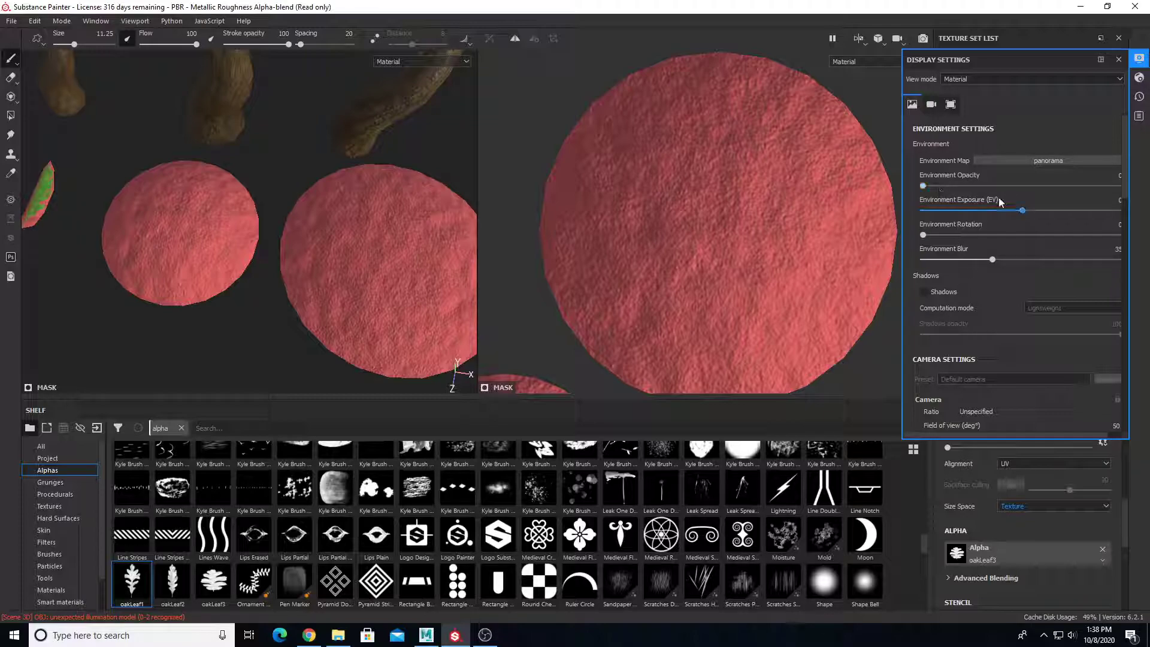
pyautogui.scroll(-12, 1000, 300)
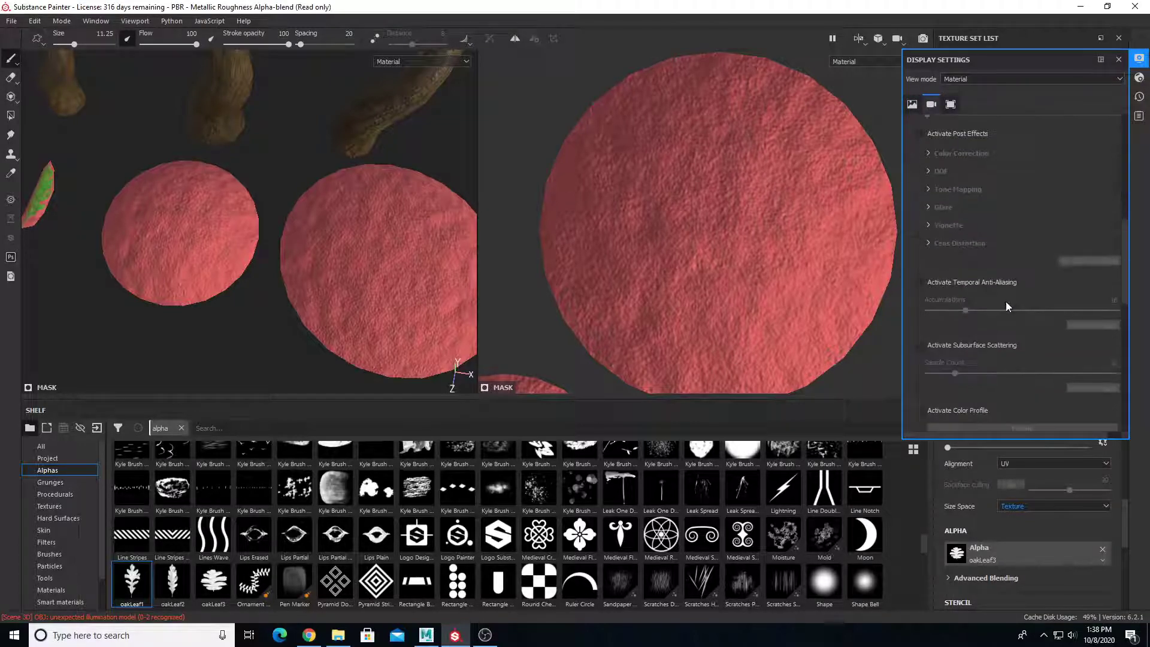
pyautogui.scroll(-5, 1012, 302)
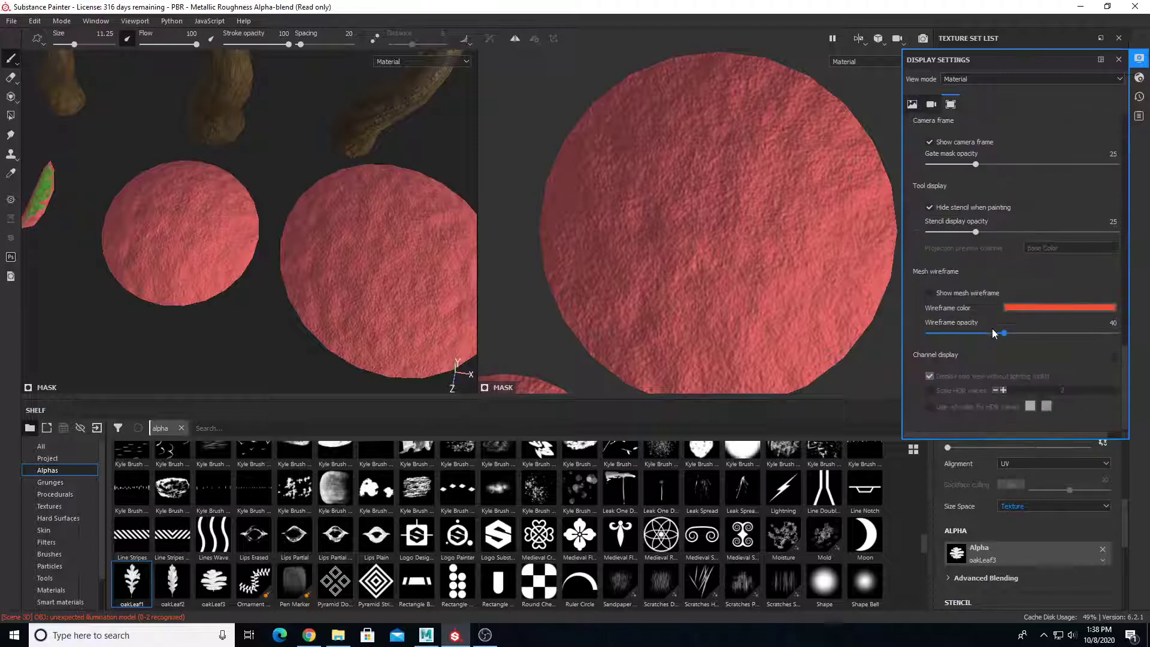
pyautogui.click(960, 328)
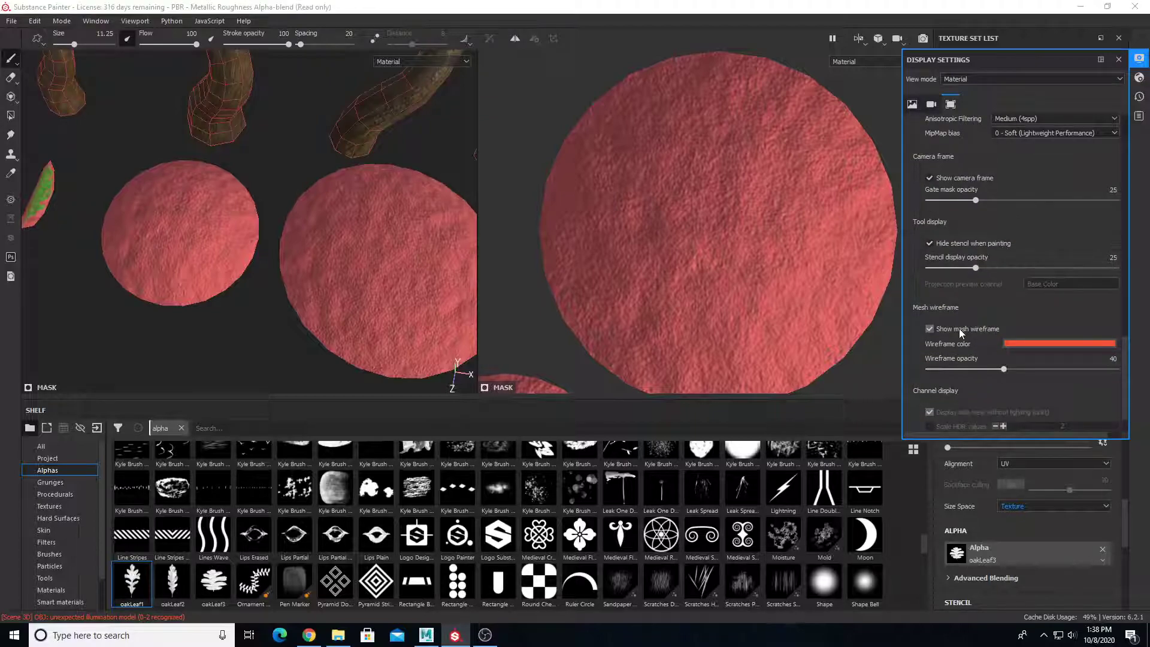
pyautogui.click(1118, 60)
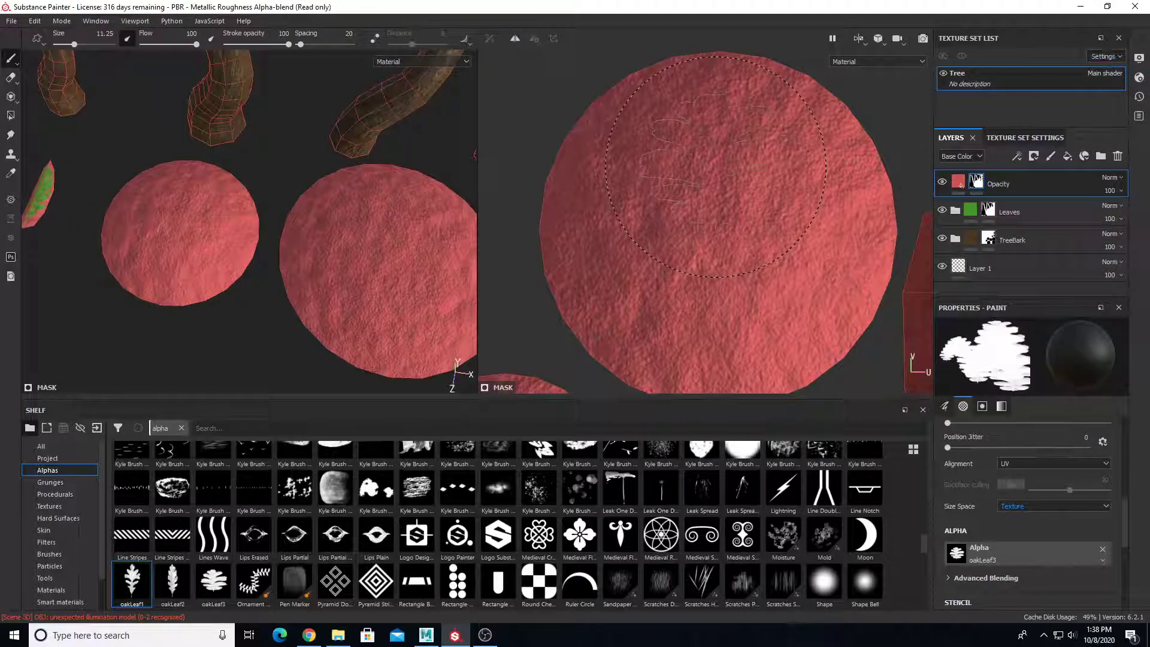
# Stamp the oakLeaf3 alpha at brush size 5.55 near the upper edge of the medium round leaf card in the Opacity layer's mask.
pyautogui.press('[')
pyautogui.press('[')
pyautogui.press('[')
pyautogui.press('[')
pyautogui.press('[')
pyautogui.press('[')
pyautogui.press('[')
pyautogui.press('[')
pyautogui.press('[')
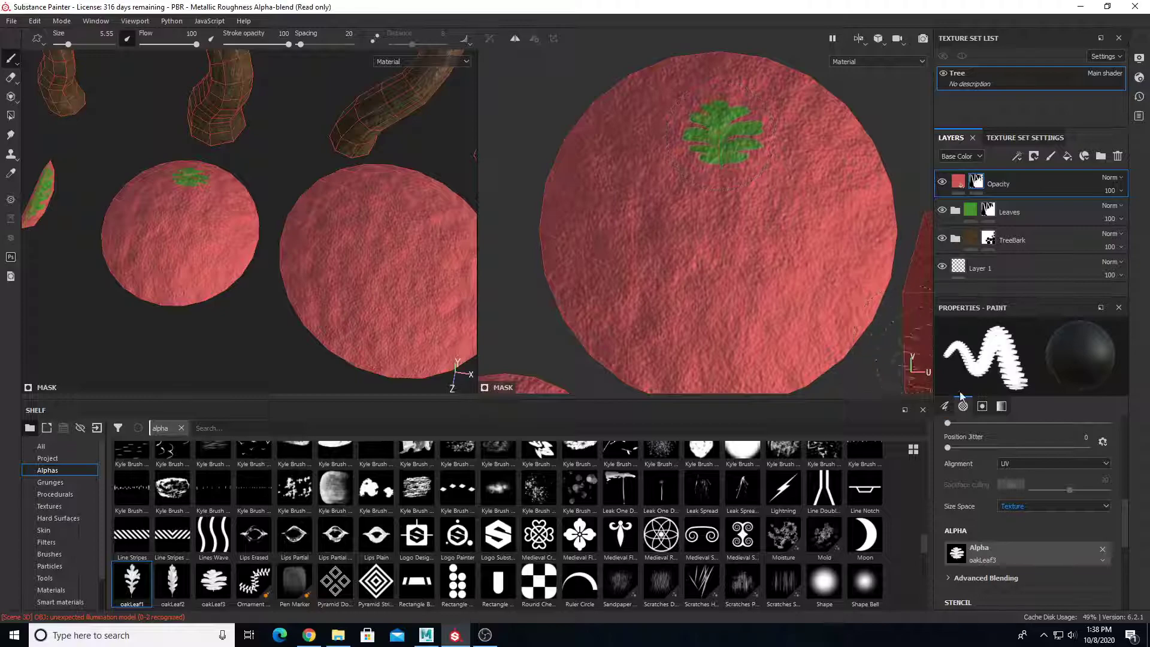
# Stamp three more oakLeaf3 shapes around the medium round card's rim, using brush angles 229, 140 and 313.
pyautogui.scroll(6, 1028, 505)
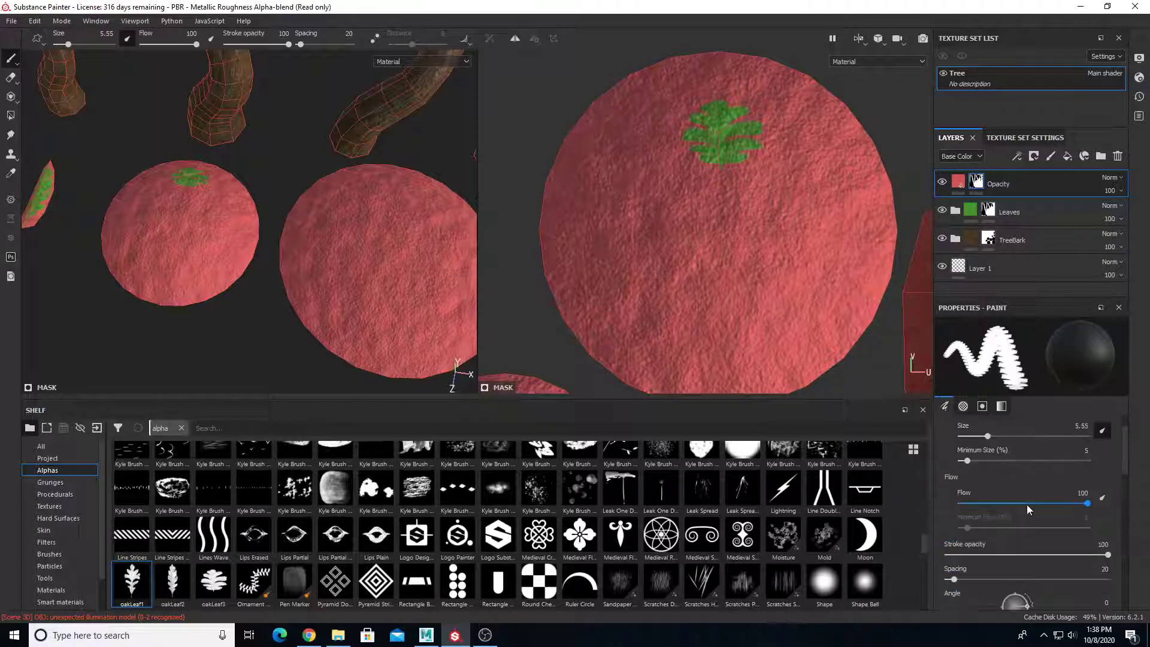
pyautogui.moveTo(1024, 539); pyautogui.dragTo(1007, 543)
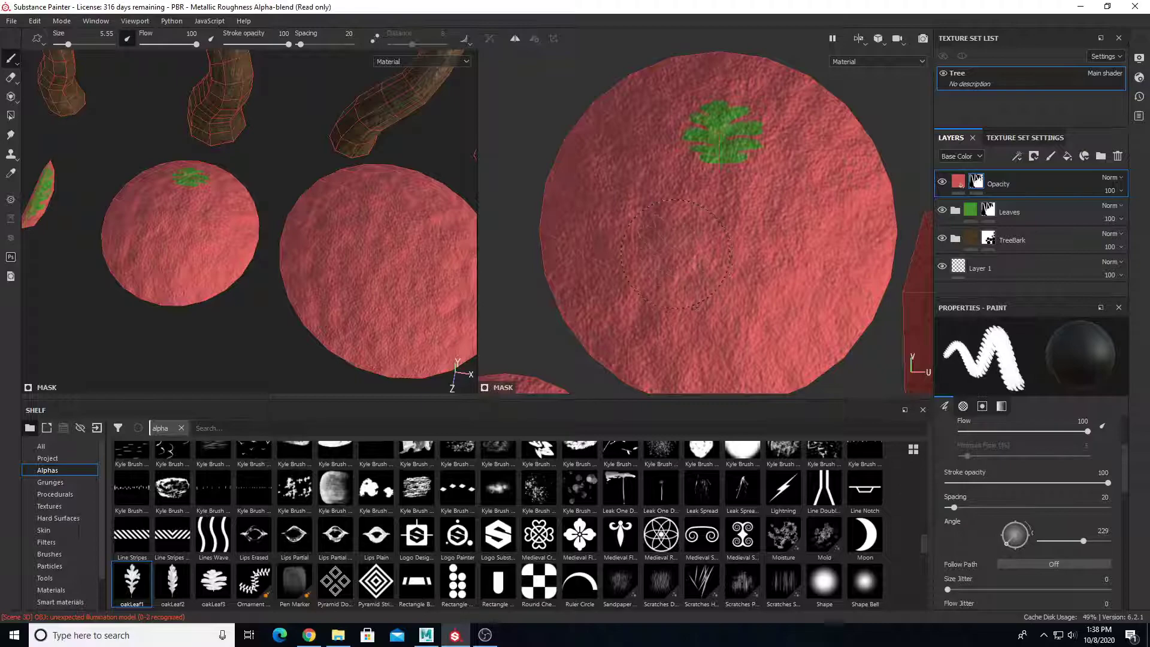
pyautogui.click(655, 315)
pyautogui.moveTo(1010, 526); pyautogui.dragTo(1009, 533)
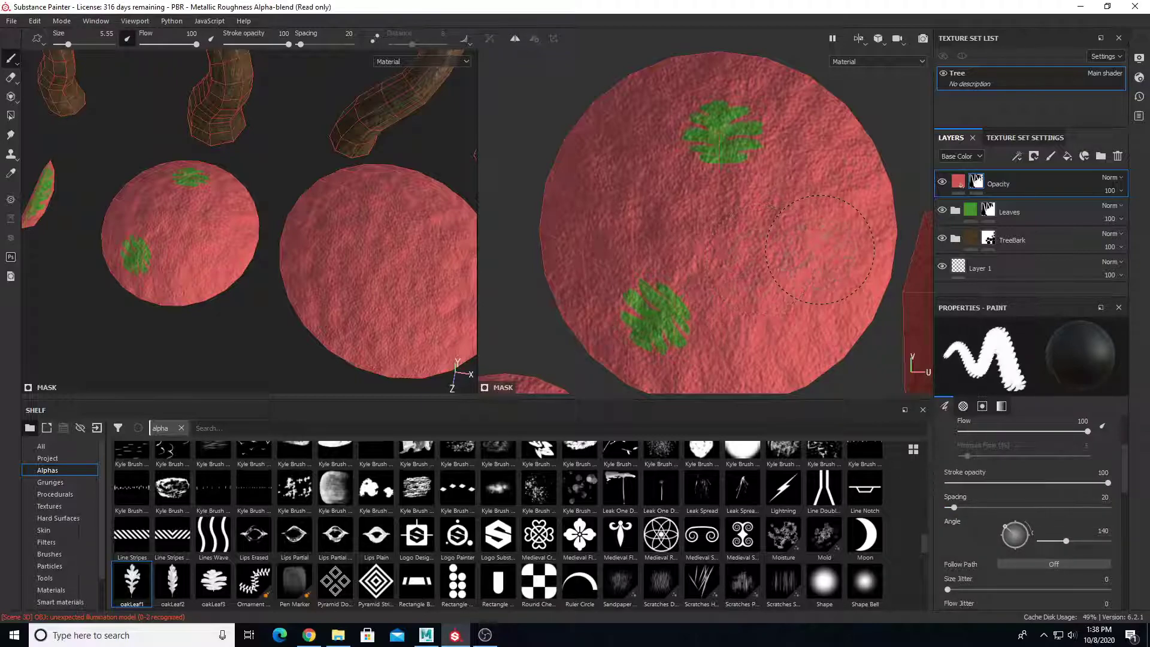
pyautogui.moveTo(1012, 533)
pyautogui.mouseDown()
pyautogui.moveTo(1026, 551)
pyautogui.moveTo(1022, 543)
pyautogui.mouseUp()
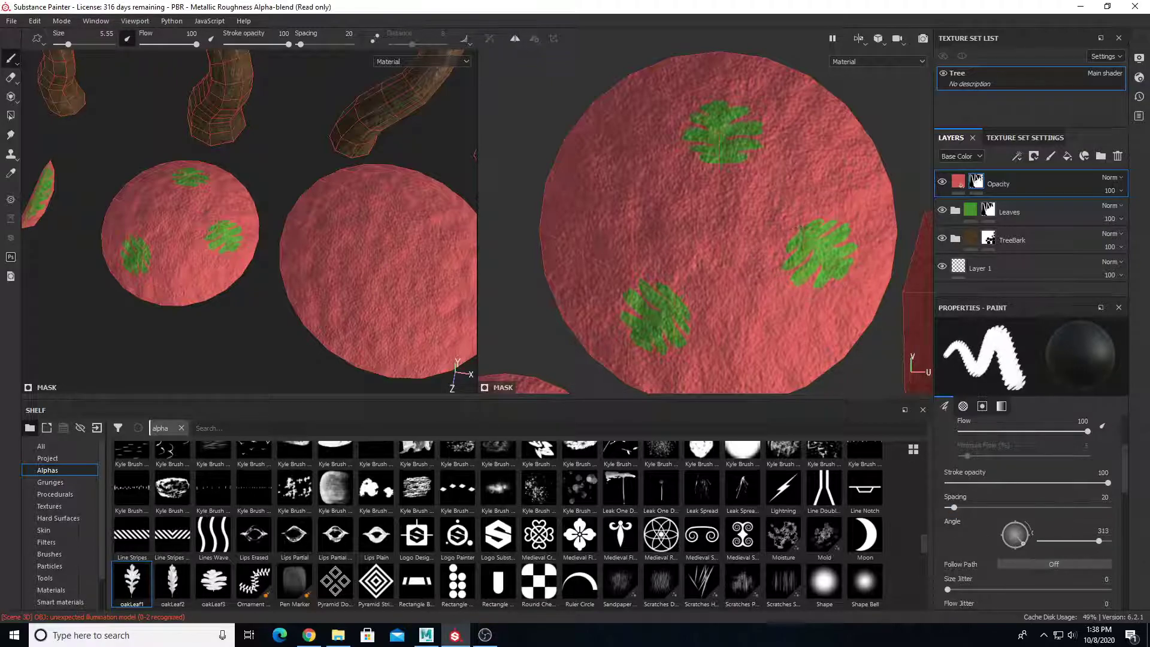
pyautogui.click(622, 212)
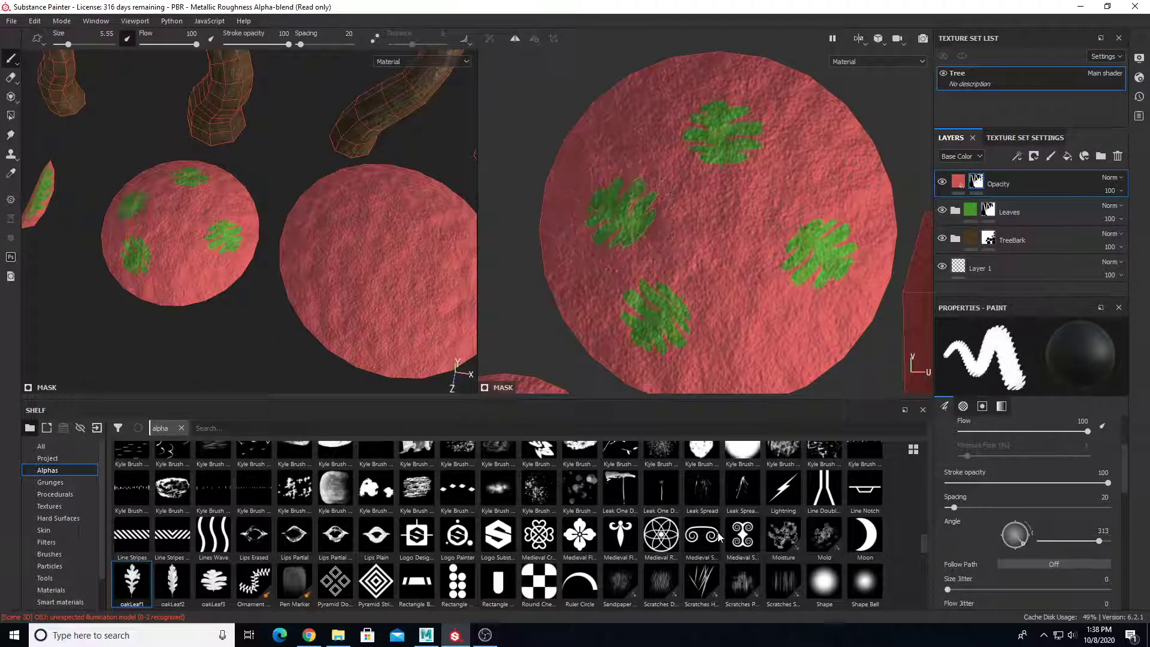
# Stamp three oakLeaf2 shapes around the medium round card: two at size 7.59 with angles 313 and 234, and a smaller one on the right side.
pyautogui.click(171, 580)
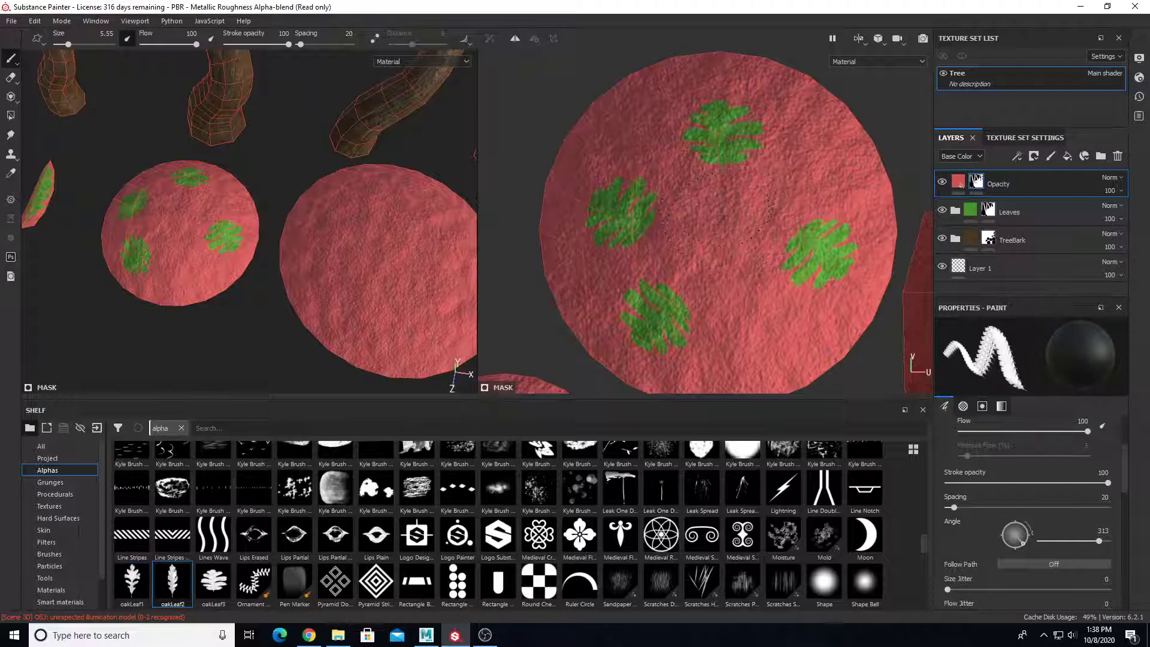
pyautogui.press(']')
pyautogui.press(']')
pyautogui.press(']')
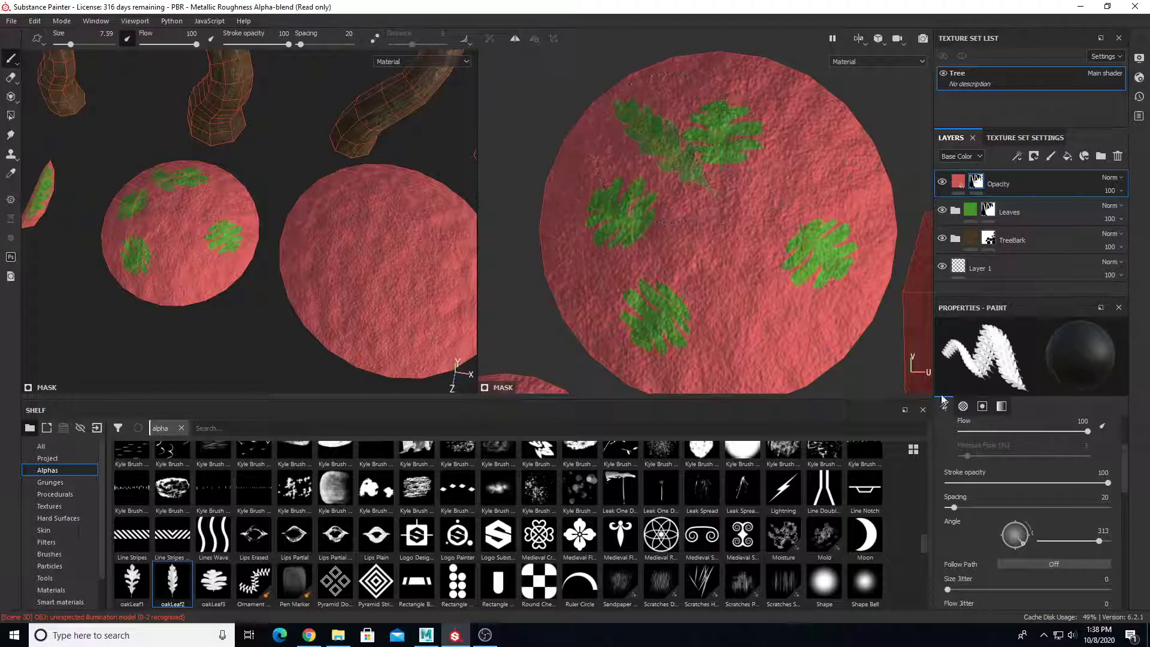
pyautogui.moveTo(1021, 542); pyautogui.dragTo(1017, 543)
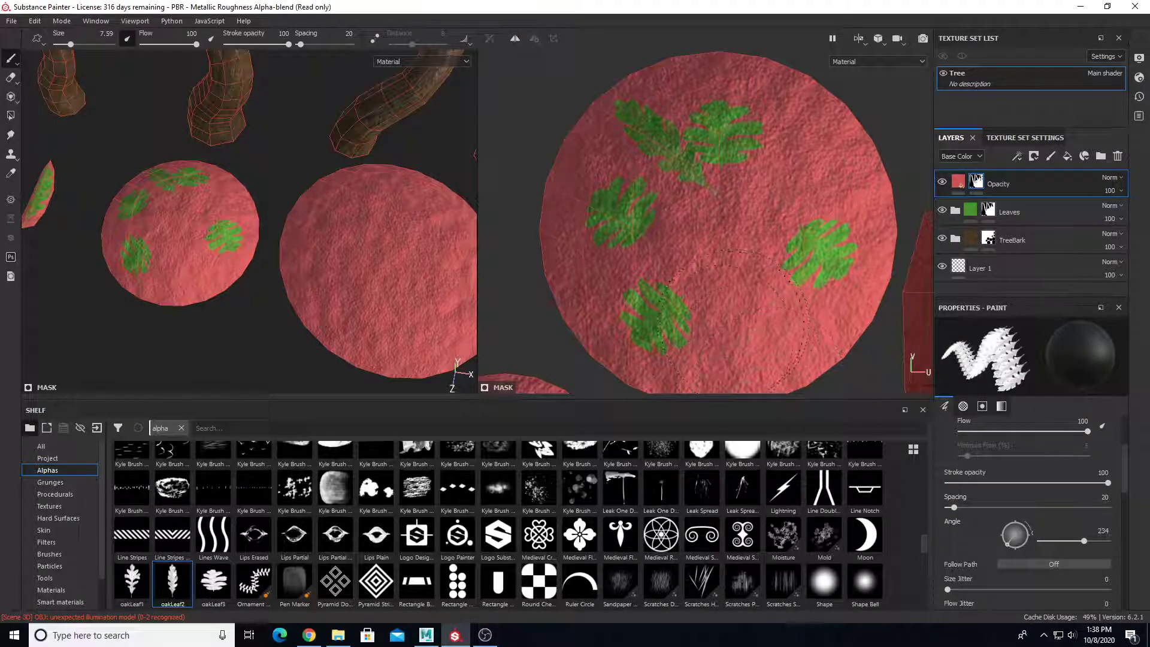
pyautogui.click(629, 272)
pyautogui.moveTo(1010, 542)
pyautogui.mouseDown()
pyautogui.moveTo(1029, 540)
pyautogui.moveTo(1026, 529)
pyautogui.mouseUp()
pyautogui.moveTo(808, 186)
pyautogui.keyDown('ctrl'); pyautogui.mouseDown(button='right')
pyautogui.moveTo(762, 186)
pyautogui.moveTo(779, 185)
pyautogui.mouseUp(button='right'); pyautogui.keyUp('ctrl')
pyautogui.click(808, 185)
# Stamp the oakLeaf1 alpha at brush size 7.59 and angle 185 near the lower edge of the medium round leaf card.
pyautogui.click(131, 579)
pyautogui.keyDown('ctrl'); pyautogui.moveTo(744, 270); pyautogui.dragTo(772, 270, button='right'); pyautogui.keyUp('ctrl')
pyautogui.moveTo(1035, 551)
pyautogui.mouseDown()
pyautogui.moveTo(1017, 547)
pyautogui.moveTo(1029, 518)
pyautogui.moveTo(1016, 508)
pyautogui.moveTo(1027, 538)
pyautogui.moveTo(1008, 536)
pyautogui.mouseUp()
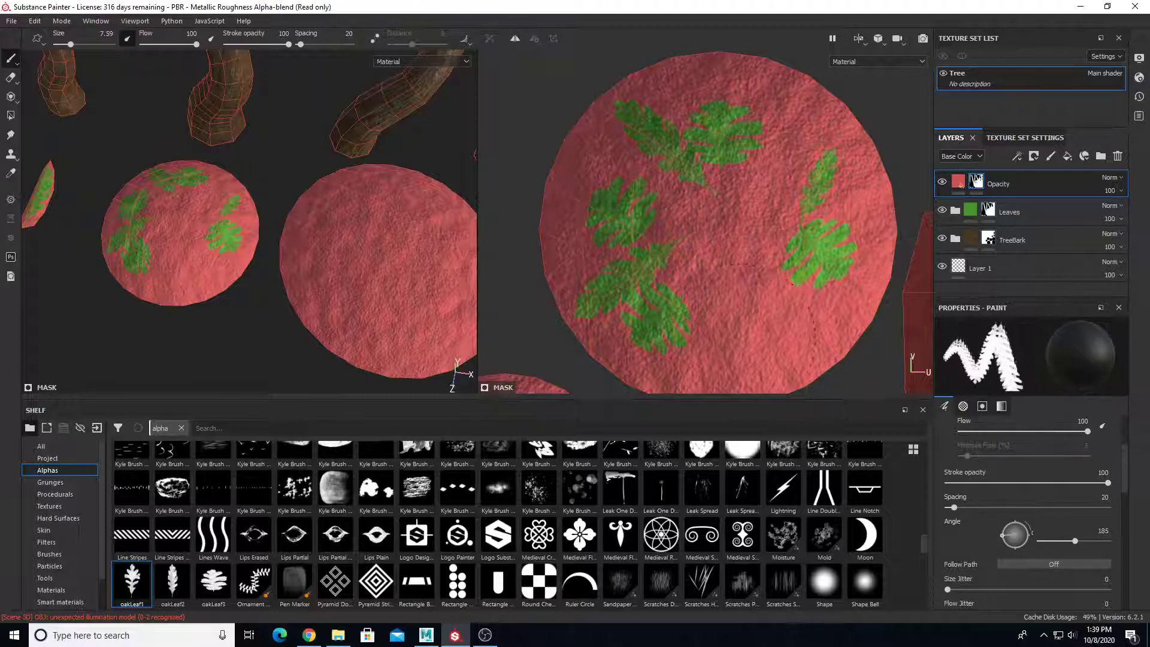
pyautogui.click(746, 321)
# Stamp a small oakLeaf1 at brush size 3.09 and angle 336 just above the medium round card's center.
pyautogui.press('[')
pyautogui.press('[')
pyautogui.press('[')
pyautogui.press('[')
pyautogui.press('[')
pyautogui.press('[')
pyautogui.press('[')
pyautogui.press('[')
pyautogui.press('[')
pyautogui.moveTo(1015, 539); pyautogui.dragTo(1025, 538)
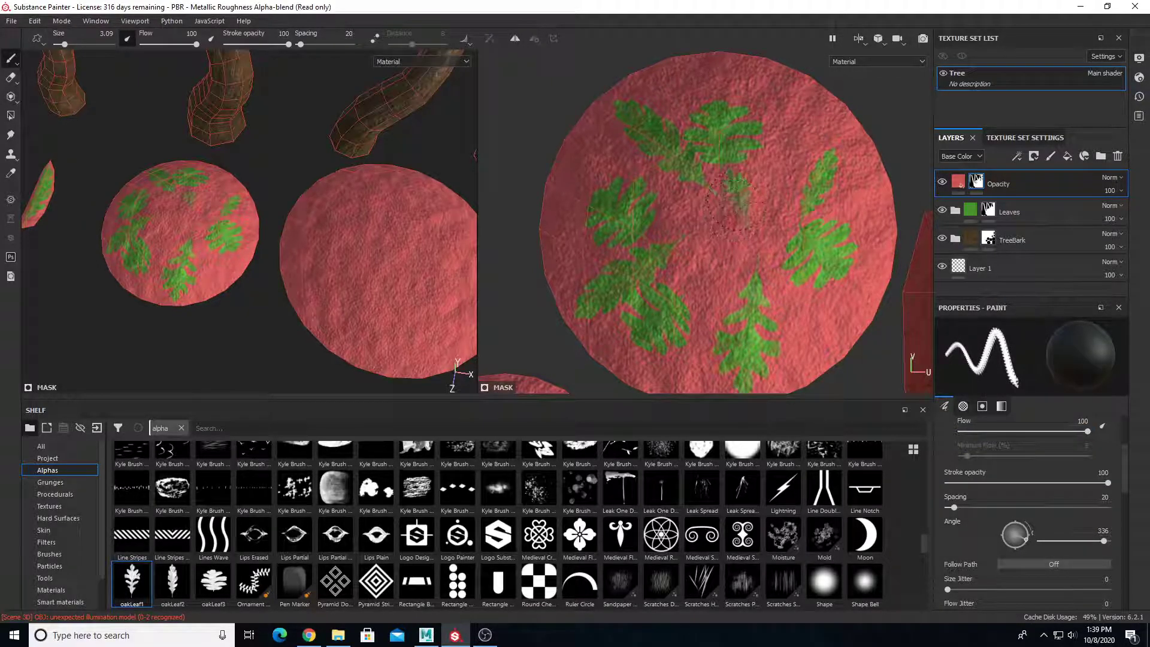
# Stamp an oakLeaf1 at brush size 5.55 and angle 120 on the lower right of the medium round leaf card.
pyautogui.moveTo(1022, 541)
pyautogui.mouseDown()
pyautogui.moveTo(990, 530)
pyautogui.moveTo(1009, 523)
pyautogui.mouseUp()
pyautogui.press(']')
pyautogui.press(']')
pyautogui.press(']')
pyautogui.press(']')
pyautogui.press(']')
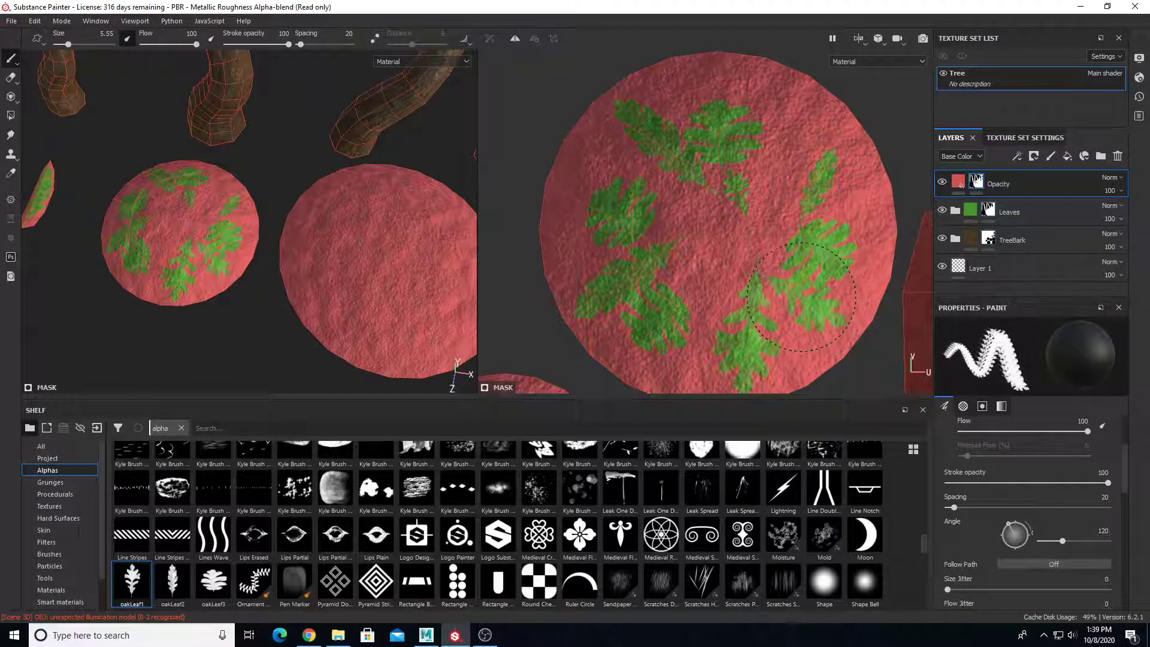
# Stamp an oakLeaf2 at brush size 6.53 and angle 174 between the two lower leaves of the medium round card.
pyautogui.click(173, 582)
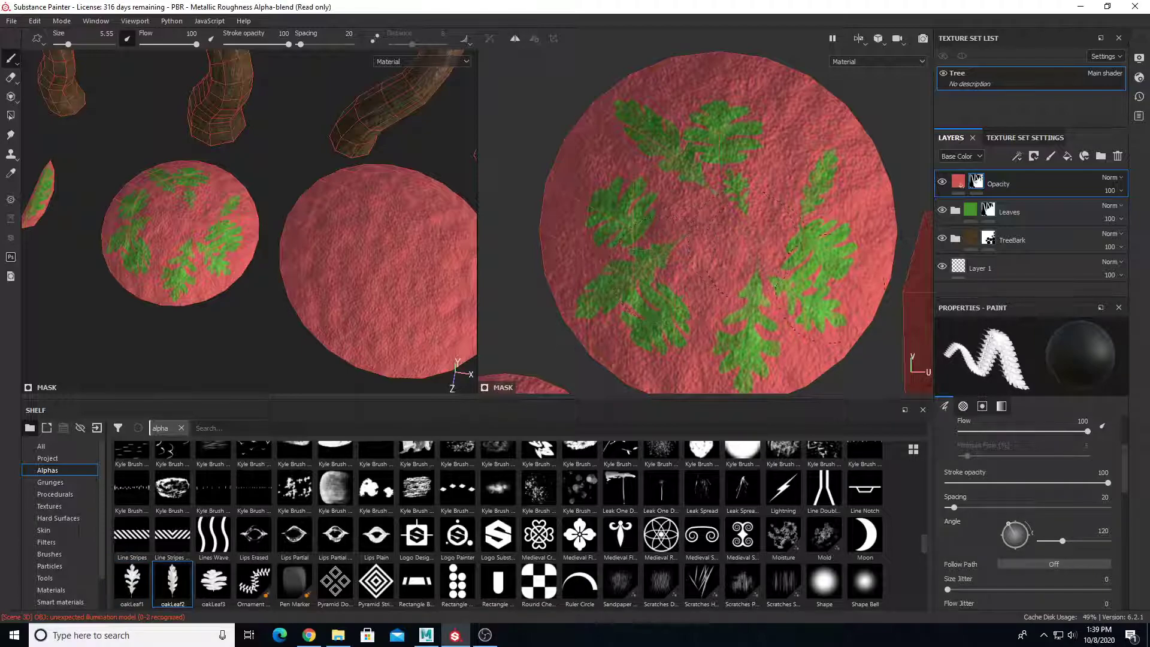
pyautogui.moveTo(1022, 540); pyautogui.dragTo(992, 530)
pyautogui.press(']')
pyautogui.press(']')
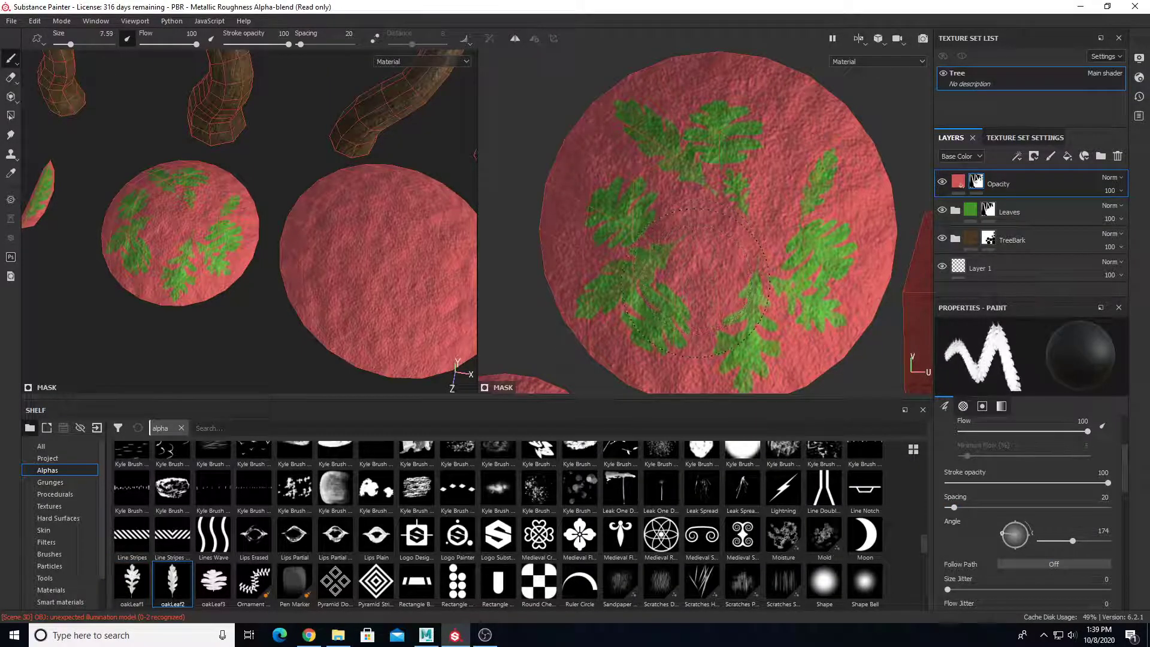
pyautogui.click(709, 309)
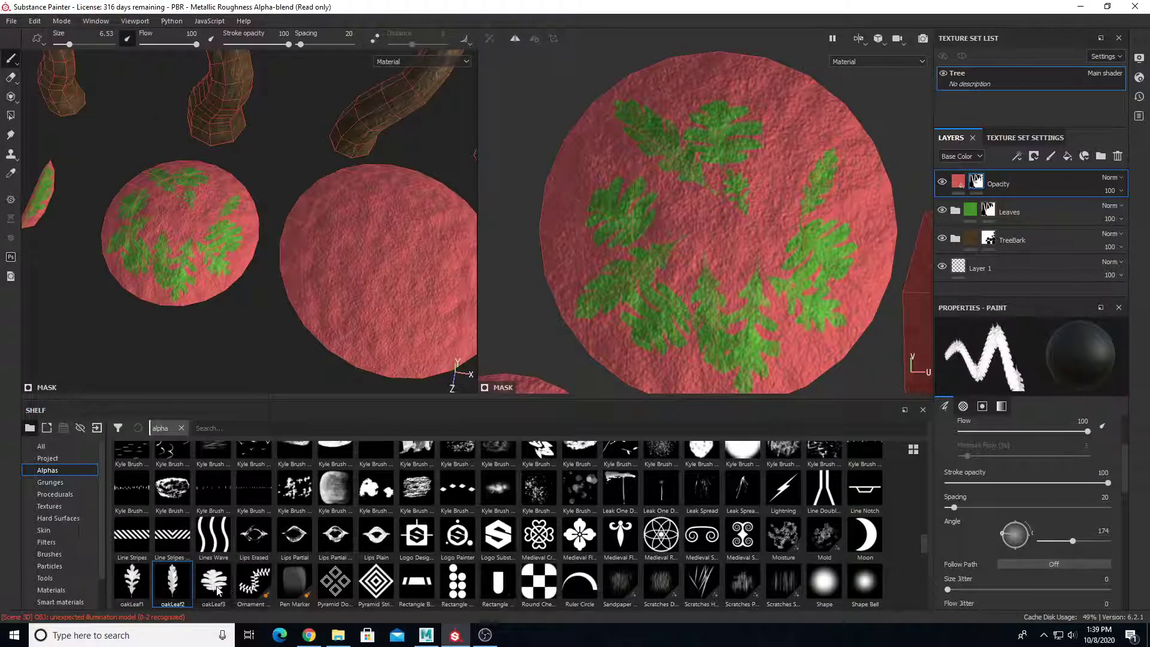
# Stamp a small oakLeaf2 at brush size 3.09 and angle 66 in the center of the medium round leaf card.
pyautogui.moveTo(1031, 530); pyautogui.dragTo(1023, 529)
pyautogui.press('[')
pyautogui.press('[')
pyautogui.press('[')
pyautogui.press('[')
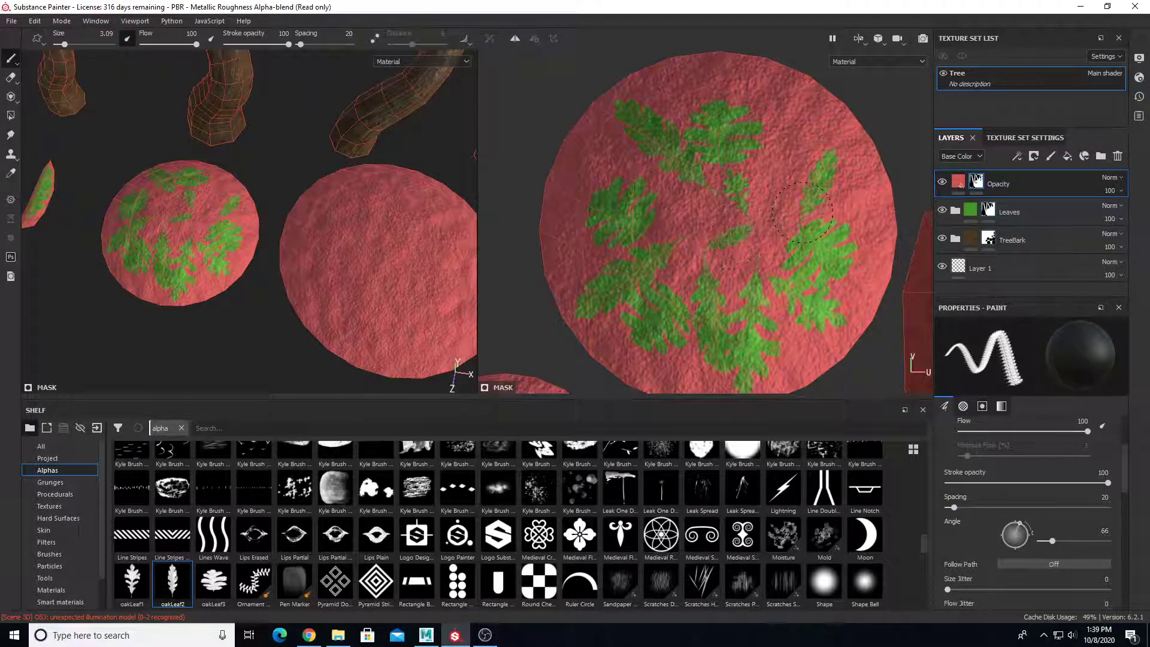
# Stamp an oakLeaf2 at brush size 6.53 and angle 37 in the upper-right gap of the medium round leaf card.
pyautogui.press(']')
pyautogui.press(']')
pyautogui.press(']')
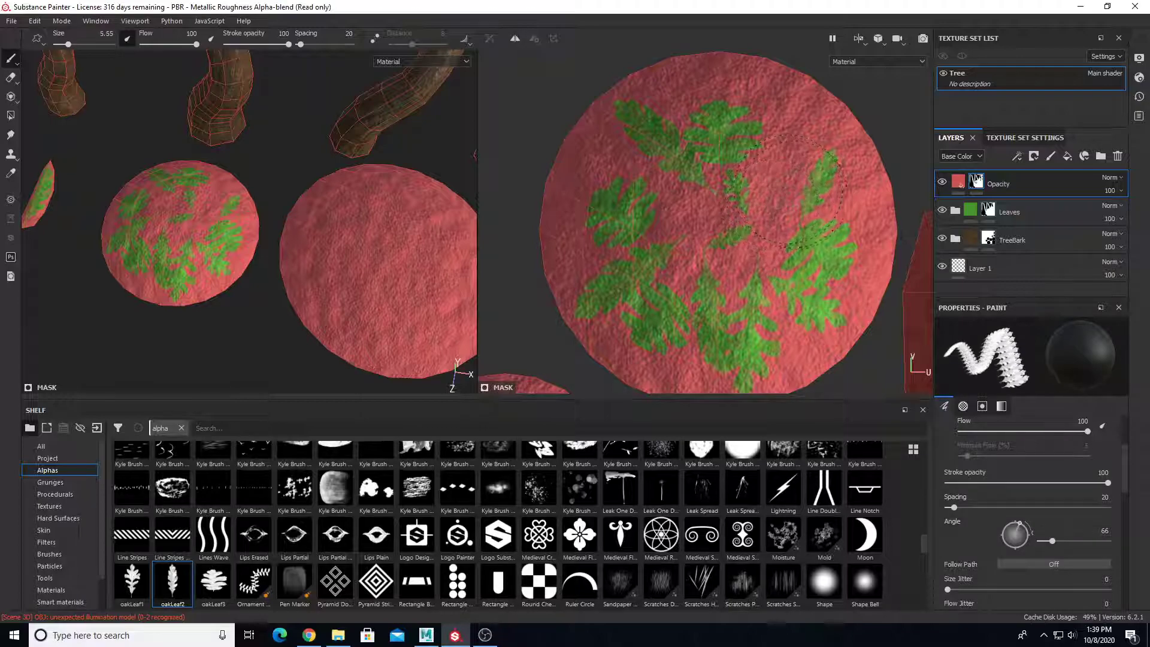
pyautogui.moveTo(1028, 527); pyautogui.dragTo(1029, 529)
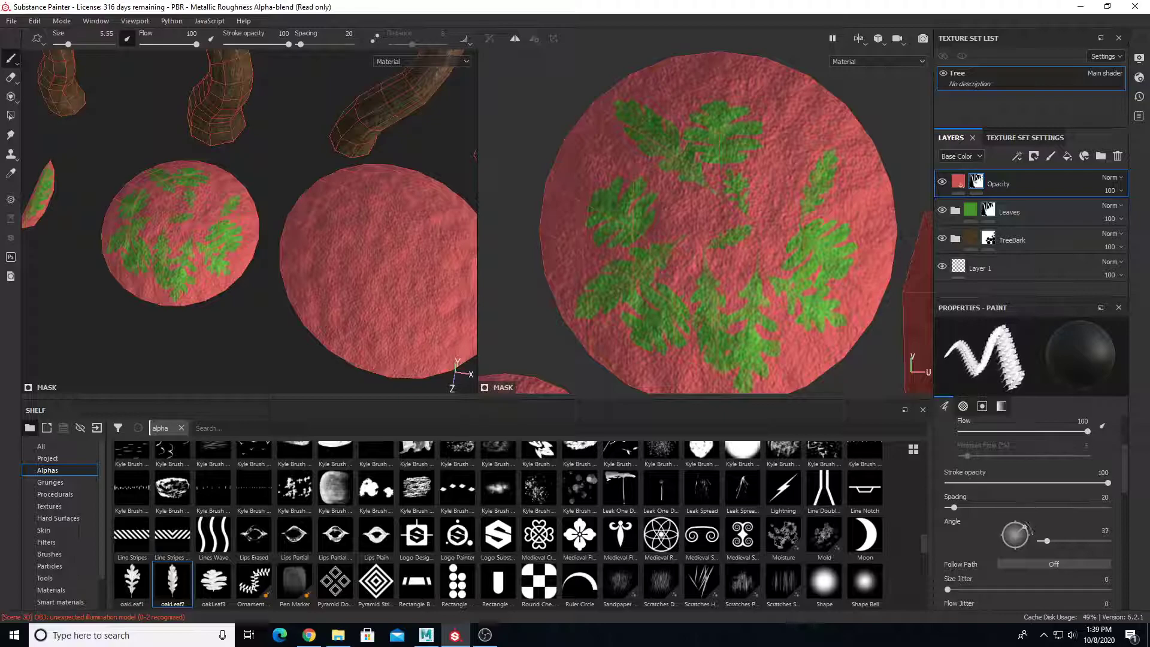
pyautogui.press(']')
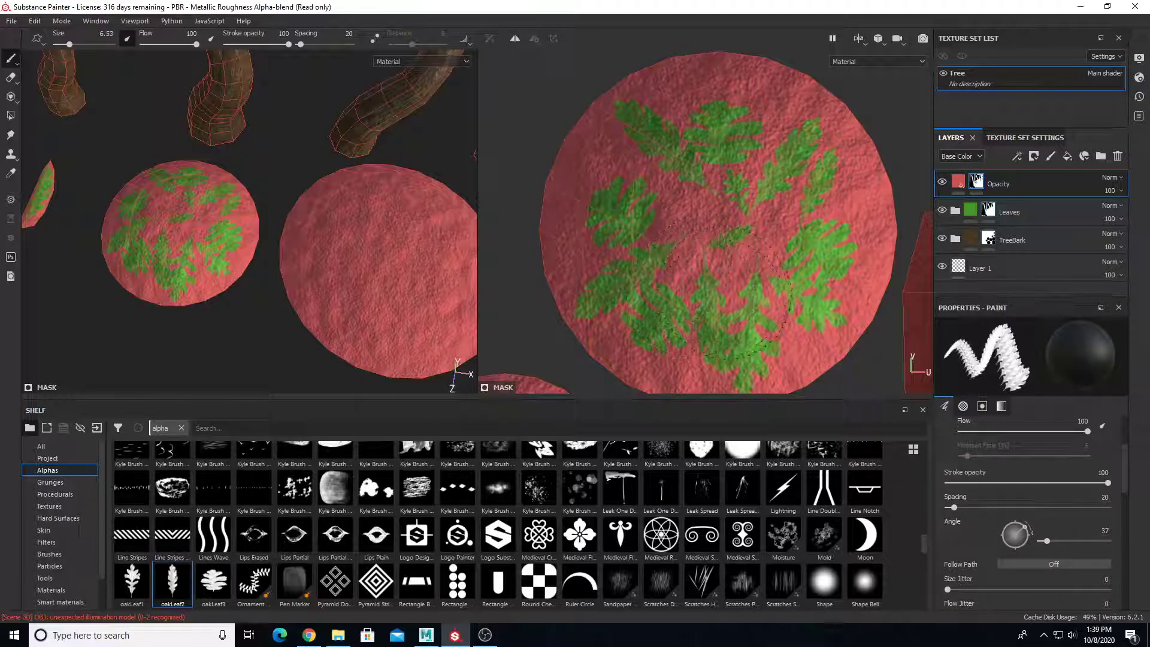
# Preview the leaf cutouts by changing the Opacity layer's fill opacity, restore it to 1, and return to the layer's mask.
pyautogui.click(959, 180)
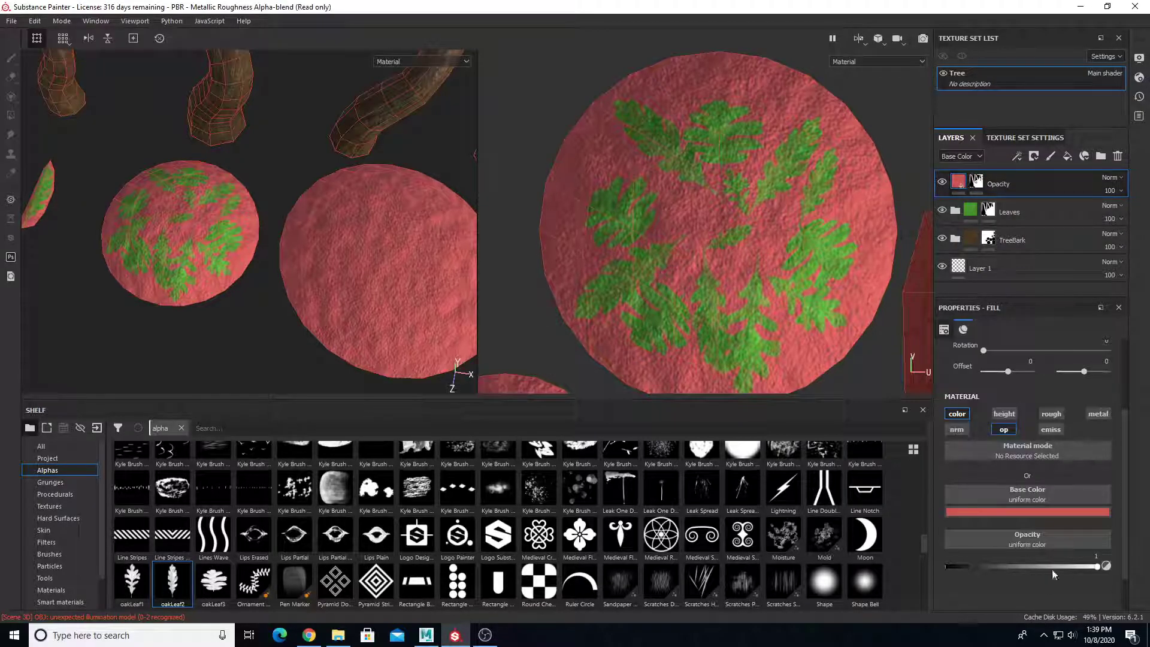
pyautogui.moveTo(1044, 567); pyautogui.dragTo(1098, 587)
pyautogui.click(977, 182)
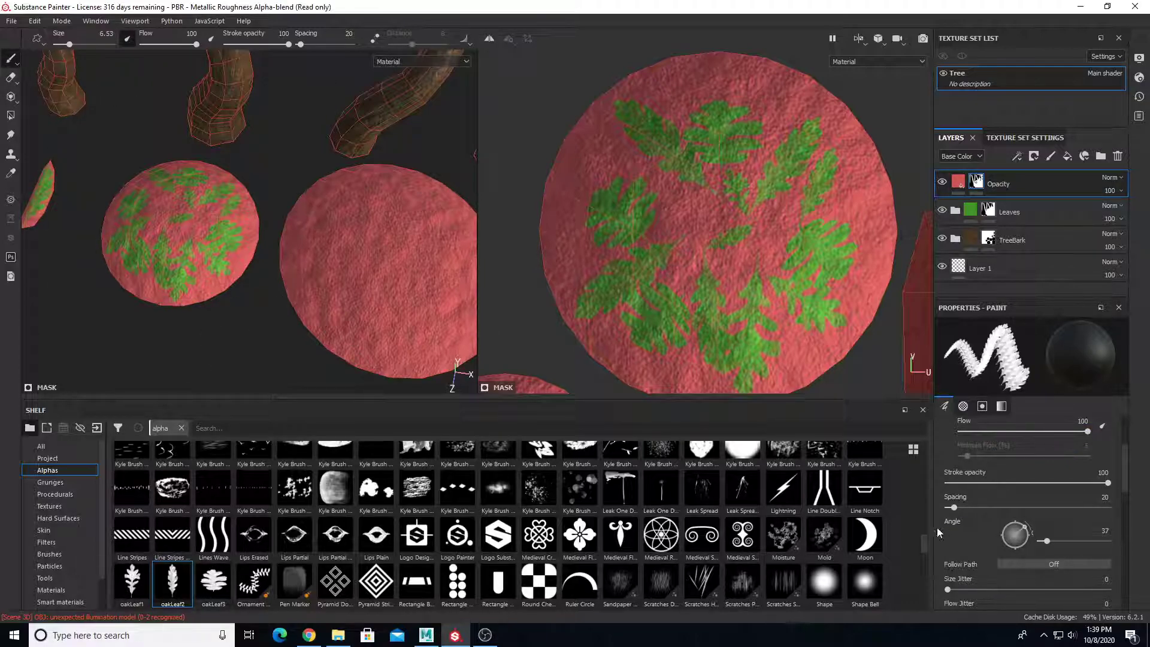
# Set the brush angle to 140 and look over the remaining unstamped leaf cards on the UV layout and the model.
pyautogui.moveTo(1006, 541)
pyautogui.mouseDown()
pyautogui.moveTo(1012, 522)
pyautogui.moveTo(1026, 539)
pyautogui.moveTo(997, 547)
pyautogui.moveTo(969, 510)
pyautogui.moveTo(1000, 558)
pyautogui.moveTo(980, 508)
pyautogui.moveTo(1008, 496)
pyautogui.moveTo(974, 501)
pyautogui.mouseUp()
pyautogui.scroll(-1, 741, 279)
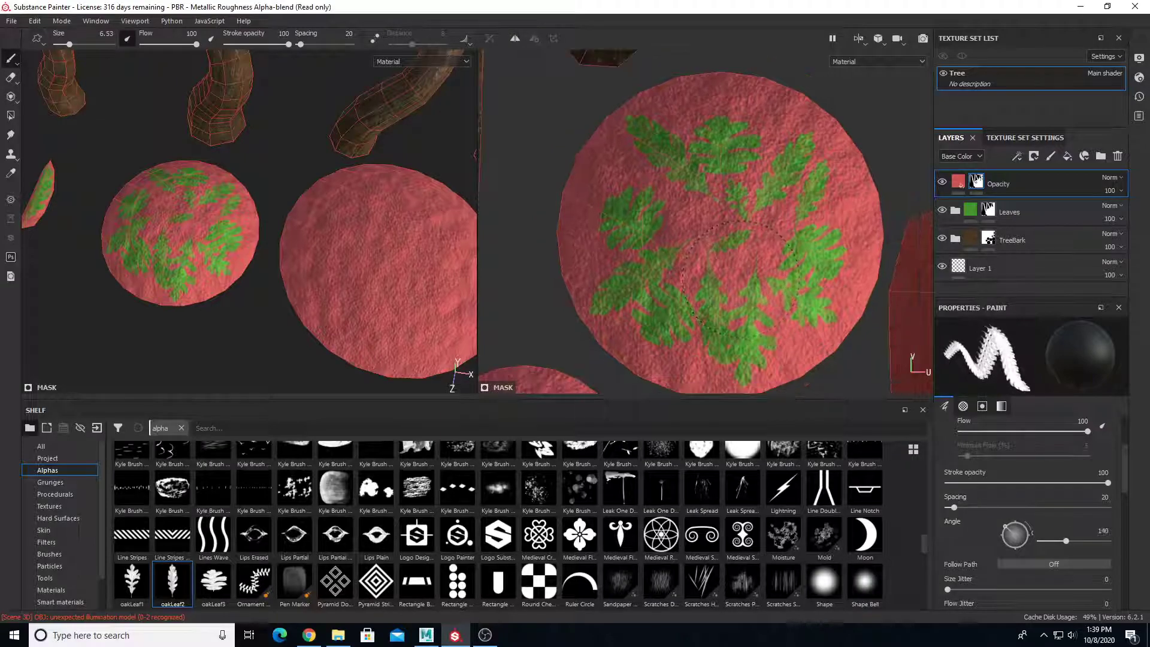
pyautogui.scroll(-2, 741, 279)
pyautogui.scroll(-4, 736, 257)
pyautogui.keyDown('alt'); pyautogui.moveTo(737, 257); pyautogui.dragTo(691, 146, button='middle'); pyautogui.keyUp('alt')
pyautogui.keyDown('alt'); pyautogui.moveTo(744, 197); pyautogui.dragTo(740, 230, button='middle'); pyautogui.keyUp('alt')
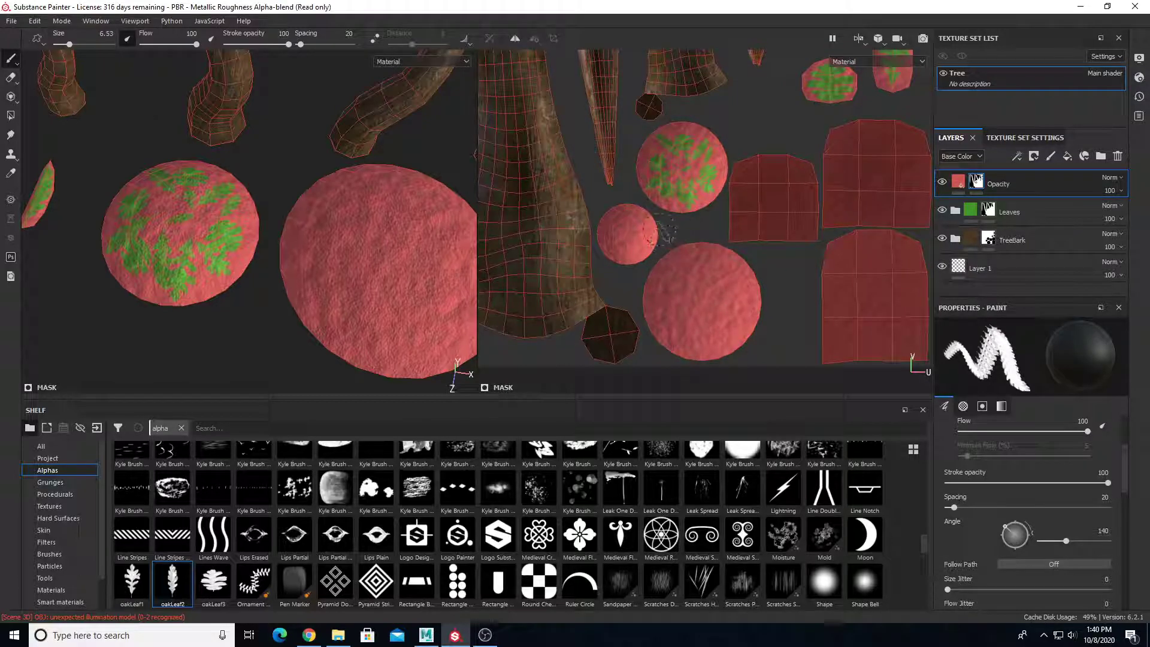
pyautogui.scroll(-3, 233, 269)
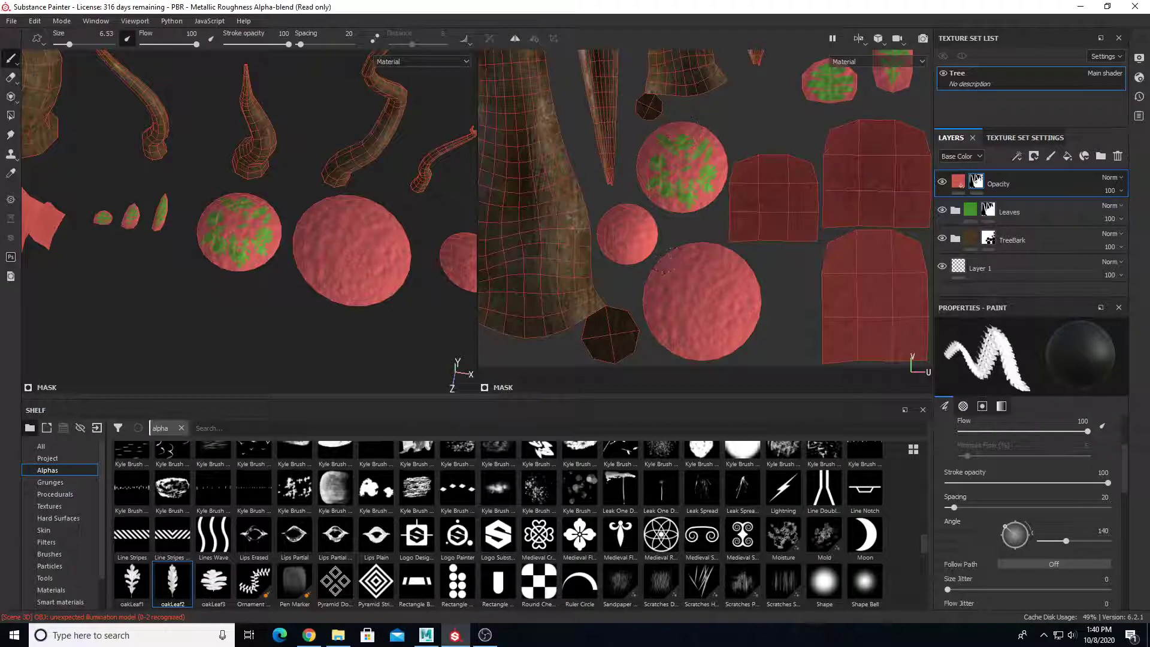
pyautogui.moveTo(191, 233)
pyautogui.keyDown('alt'); pyautogui.mouseDown(button='middle')
pyautogui.moveTo(302, 277)
pyautogui.moveTo(321, 247)
pyautogui.mouseUp(button='middle'); pyautogui.keyUp('alt')
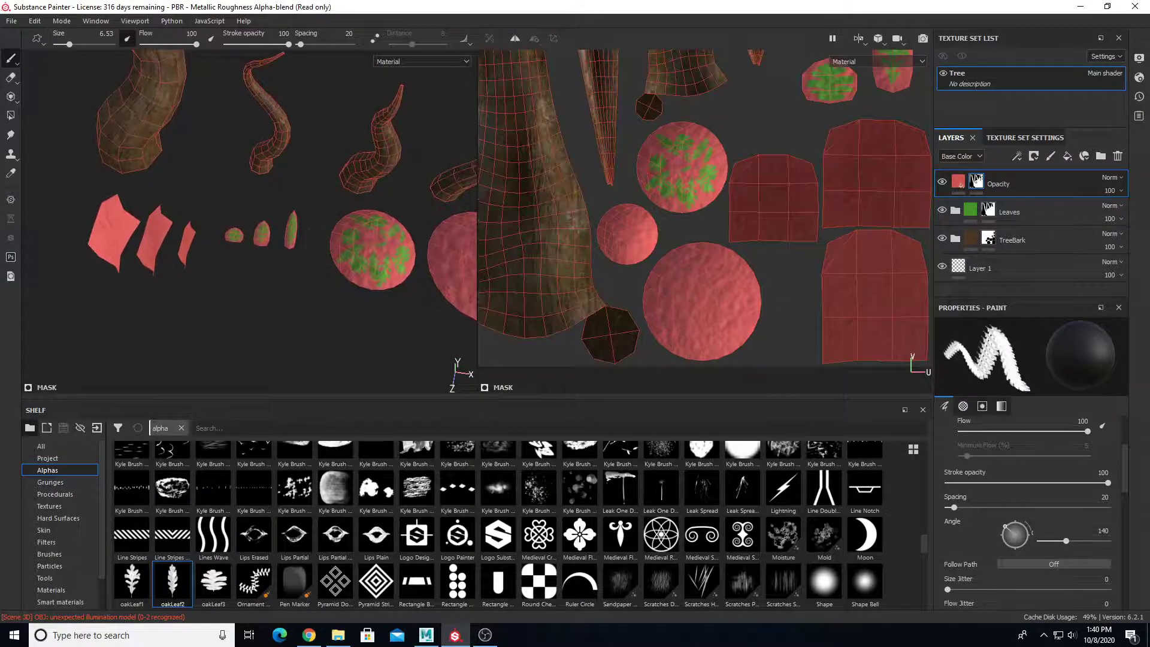
pyautogui.keyDown('alt'); pyautogui.moveTo(288, 260); pyautogui.dragTo(318, 254); pyautogui.keyUp('alt')
pyautogui.scroll(-2, 317, 255)
pyautogui.keyDown('alt'); pyautogui.moveTo(353, 260); pyautogui.dragTo(293, 272, button='middle'); pyautogui.keyUp('alt')
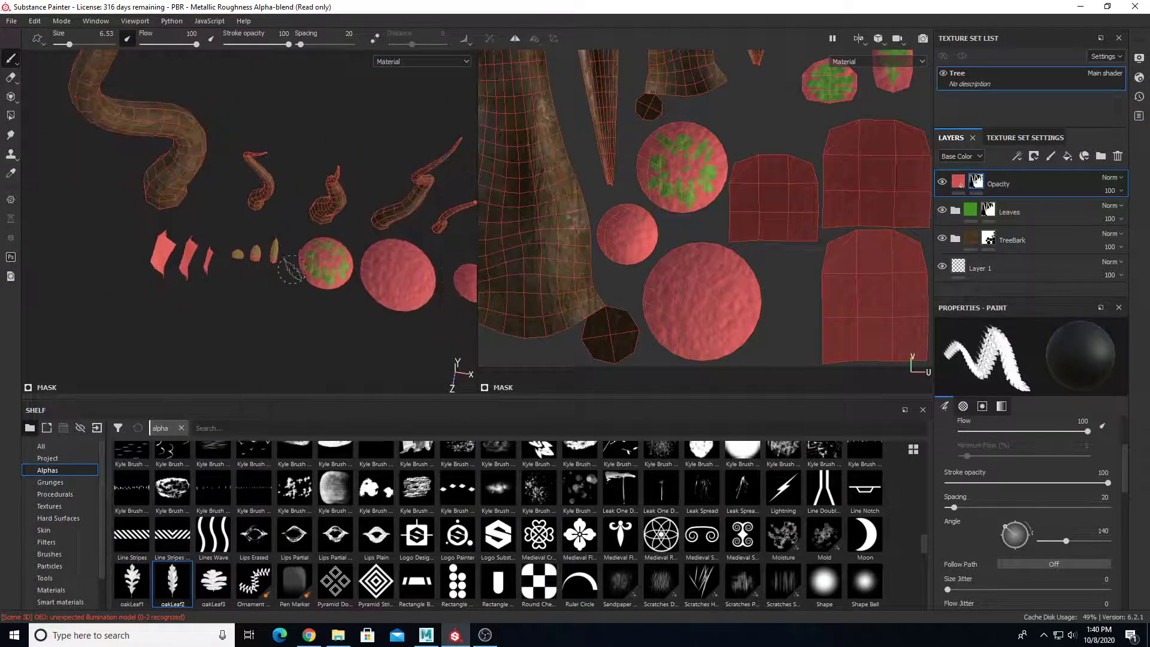
pyautogui.keyDown('alt'); pyautogui.moveTo(294, 272); pyautogui.dragTo(254, 231); pyautogui.keyUp('alt')
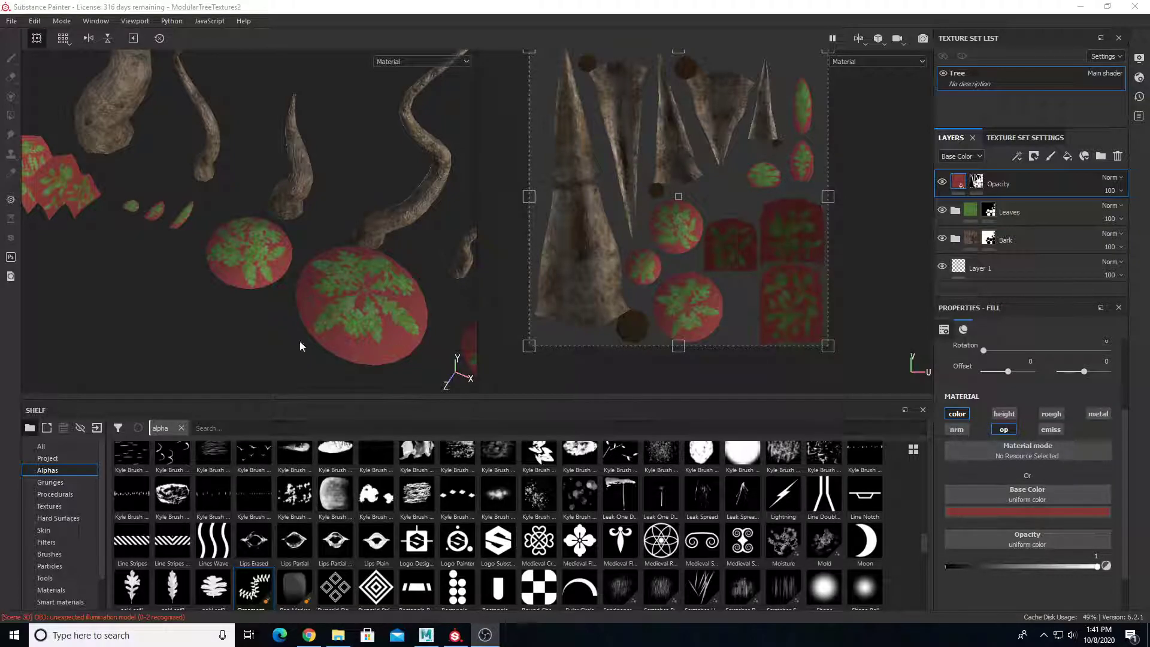
# Examine the stamped oak leaves on the round, single and clustered leaf cards in the ModularTreeTextures2 project.
pyautogui.scroll(5, 221, 243)
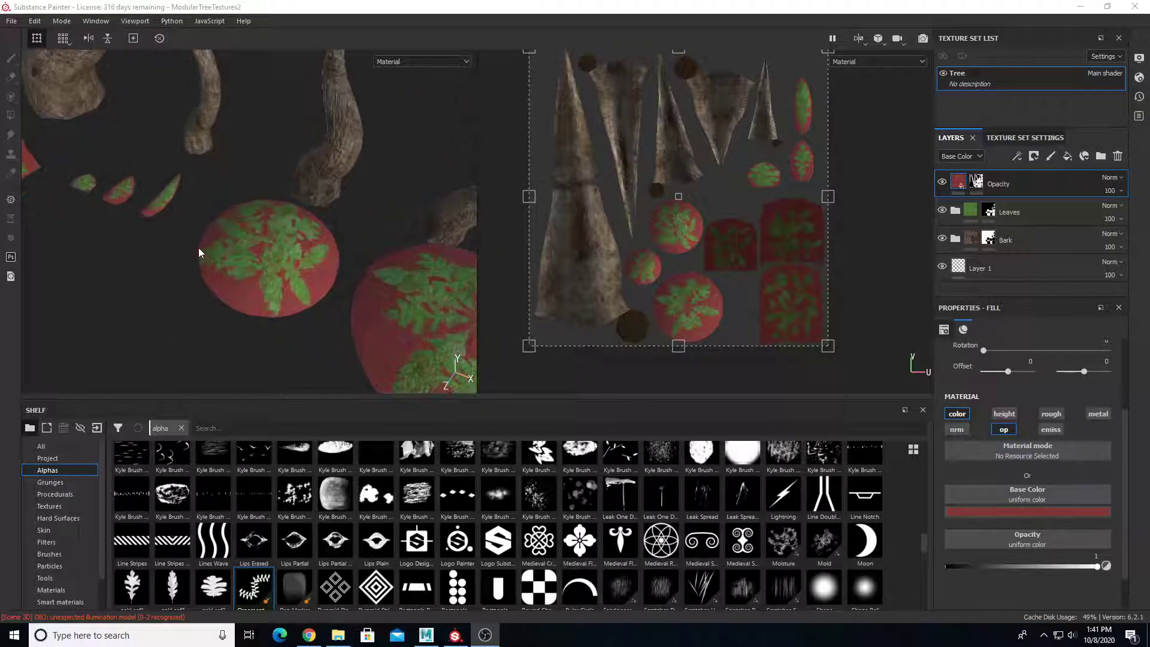
pyautogui.keyDown('alt'); pyautogui.moveTo(93, 133); pyautogui.dragTo(213, 255, button='middle'); pyautogui.keyUp('alt')
pyautogui.keyDown('alt'); pyautogui.moveTo(213, 254); pyautogui.dragTo(321, 288); pyautogui.keyUp('alt')
pyautogui.keyDown('alt'); pyautogui.moveTo(322, 287); pyautogui.dragTo(12, 200, button='middle'); pyautogui.keyUp('alt')
pyautogui.keyDown('alt'); pyautogui.moveTo(410, 364); pyautogui.dragTo(9, 187, button='middle'); pyautogui.keyUp('alt')
pyautogui.keyDown('alt'); pyautogui.moveTo(9, 187); pyautogui.dragTo(268, 285); pyautogui.keyUp('alt')
pyautogui.keyDown('alt'); pyautogui.moveTo(273, 284); pyautogui.dragTo(213, 211, button='middle'); pyautogui.keyUp('alt')
pyautogui.scroll(-3, 213, 210)
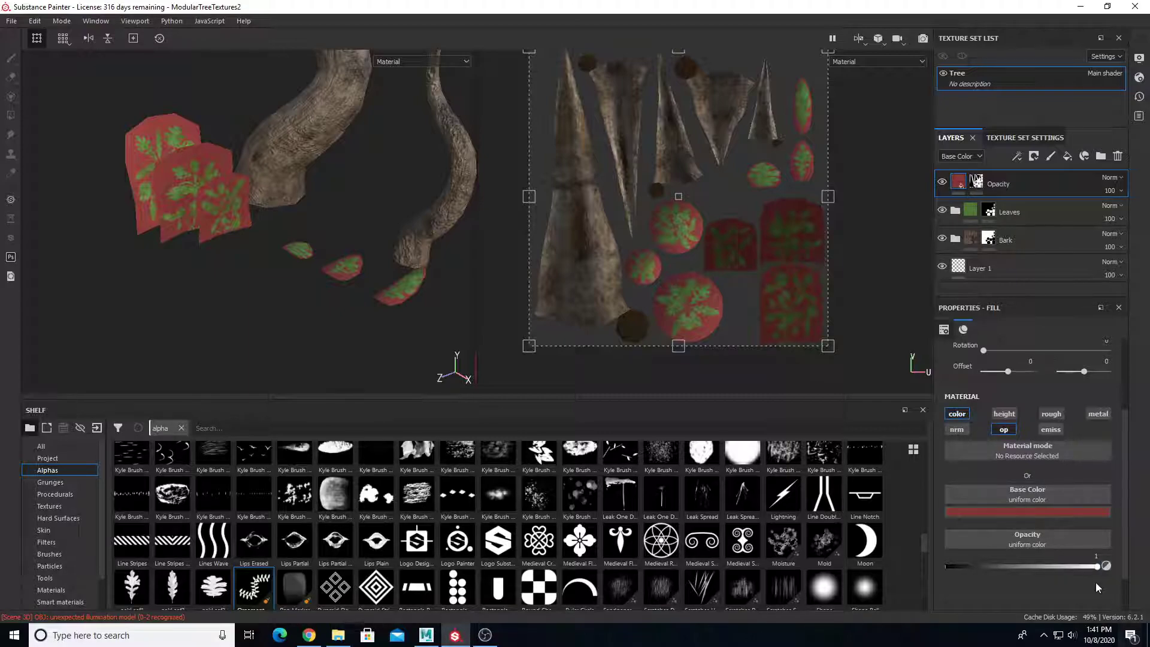
# Set the Opacity layer's fill opacity to 0 and inspect the cut-out leaf cards up close.
pyautogui.moveTo(1081, 573); pyautogui.dragTo(947, 565)
pyautogui.keyDown('alt'); pyautogui.moveTo(180, 281); pyautogui.dragTo(254, 308); pyautogui.keyUp('alt')
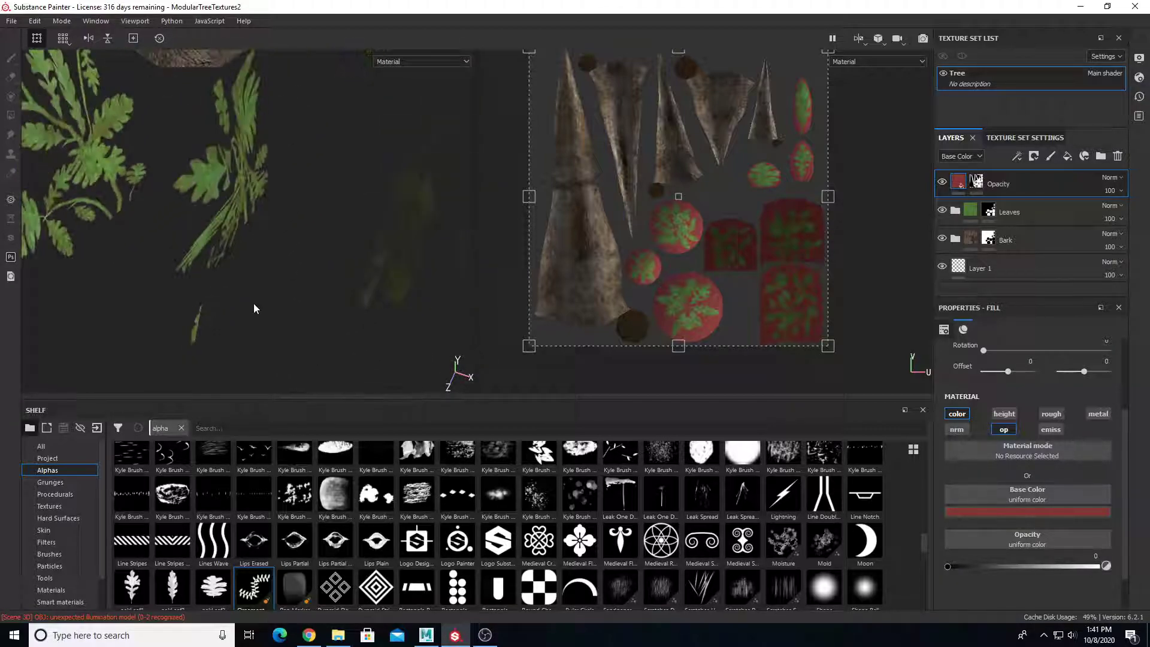
pyautogui.keyDown('alt'); pyautogui.moveTo(254, 309); pyautogui.dragTo(89, 299, button='middle'); pyautogui.keyUp('alt')
pyautogui.keyDown('alt'); pyautogui.moveTo(408, 221); pyautogui.dragTo(136, 290, button='middle'); pyautogui.keyUp('alt')
pyautogui.keyDown('alt'); pyautogui.moveTo(136, 290); pyautogui.dragTo(154, 280, button='right'); pyautogui.keyUp('alt')
pyautogui.keyDown('alt'); pyautogui.moveTo(157, 308); pyautogui.dragTo(316, 239); pyautogui.keyUp('alt')
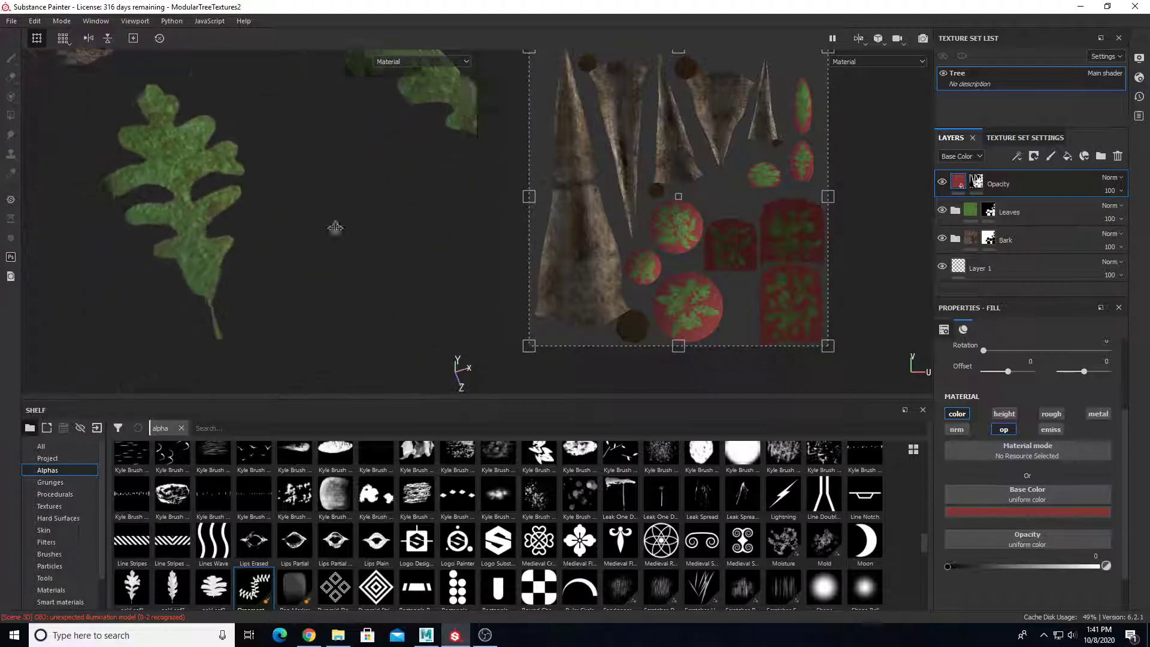
pyautogui.keyDown('alt'); pyautogui.moveTo(316, 239); pyautogui.dragTo(379, 194, button='middle'); pyautogui.keyUp('alt')
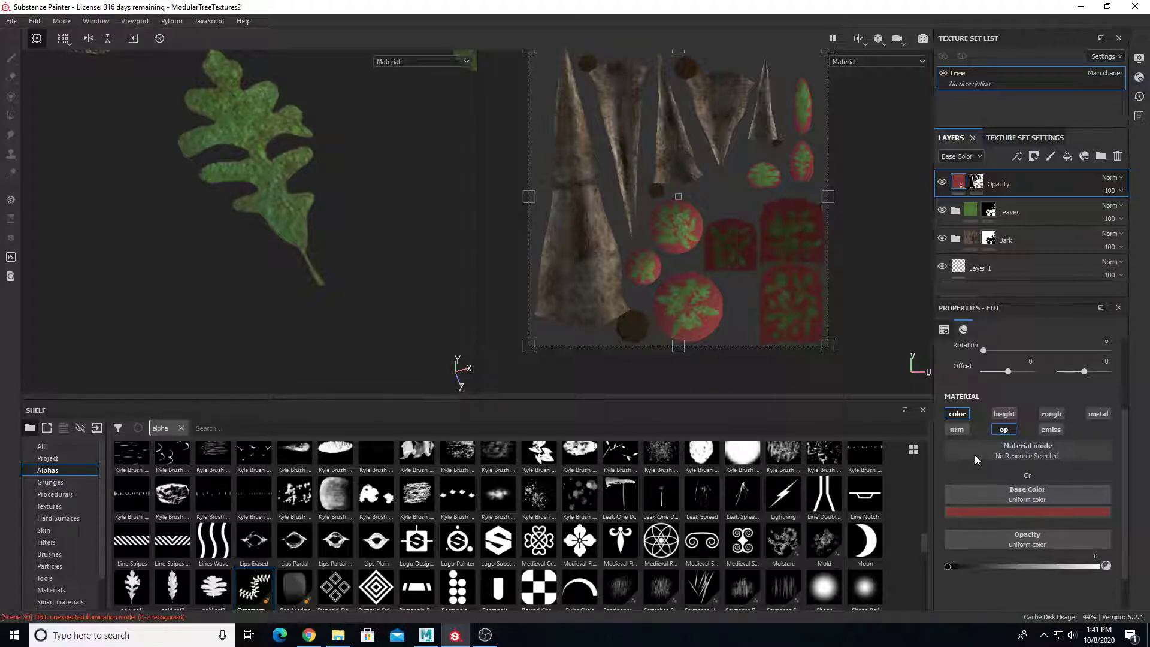
# Turn off the color channel of the Opacity layer's fill and check the leaf cards without the red base color.
pyautogui.click(965, 414)
pyautogui.click(965, 414)
pyautogui.click(965, 413)
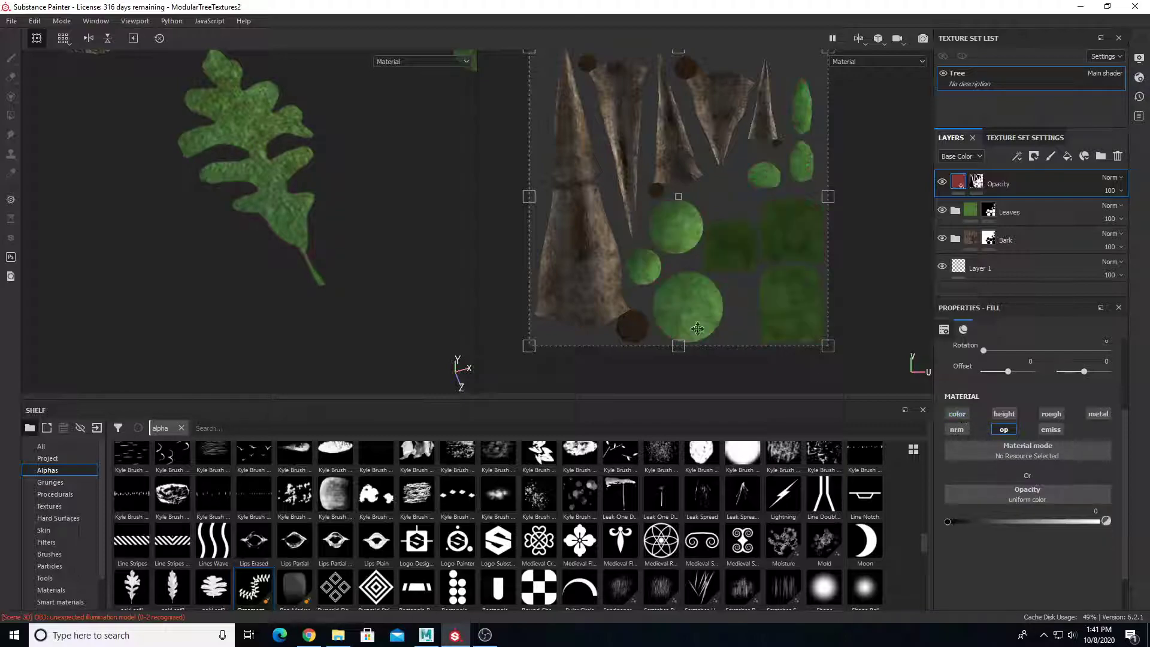
pyautogui.scroll(-3, 341, 146)
pyautogui.keyDown('alt'); pyautogui.moveTo(356, 247); pyautogui.dragTo(292, 256); pyautogui.keyUp('alt')
pyautogui.scroll(-4, 302, 258)
pyautogui.keyDown('alt'); pyautogui.moveTo(329, 278); pyautogui.dragTo(188, 270, button='middle'); pyautogui.keyUp('alt')
pyautogui.scroll(3, 188, 272)
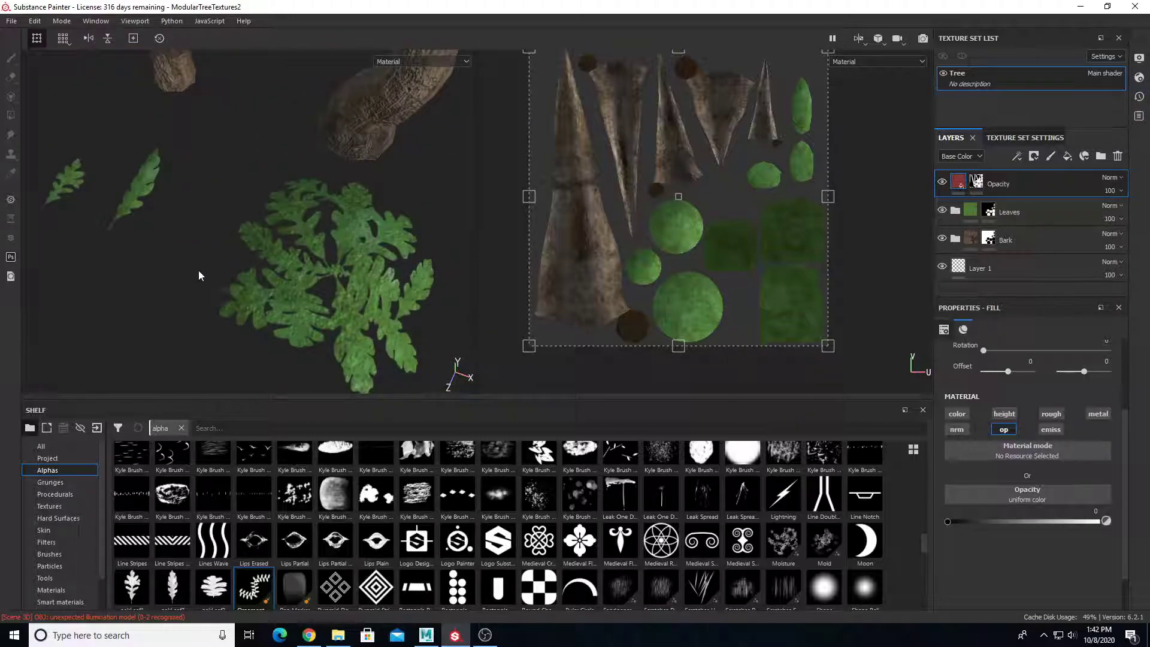
# Hide and show the Leaves folder to compare its effect on the cutouts, leaving it visible, and look over all tree pieces.
pyautogui.click(943, 212)
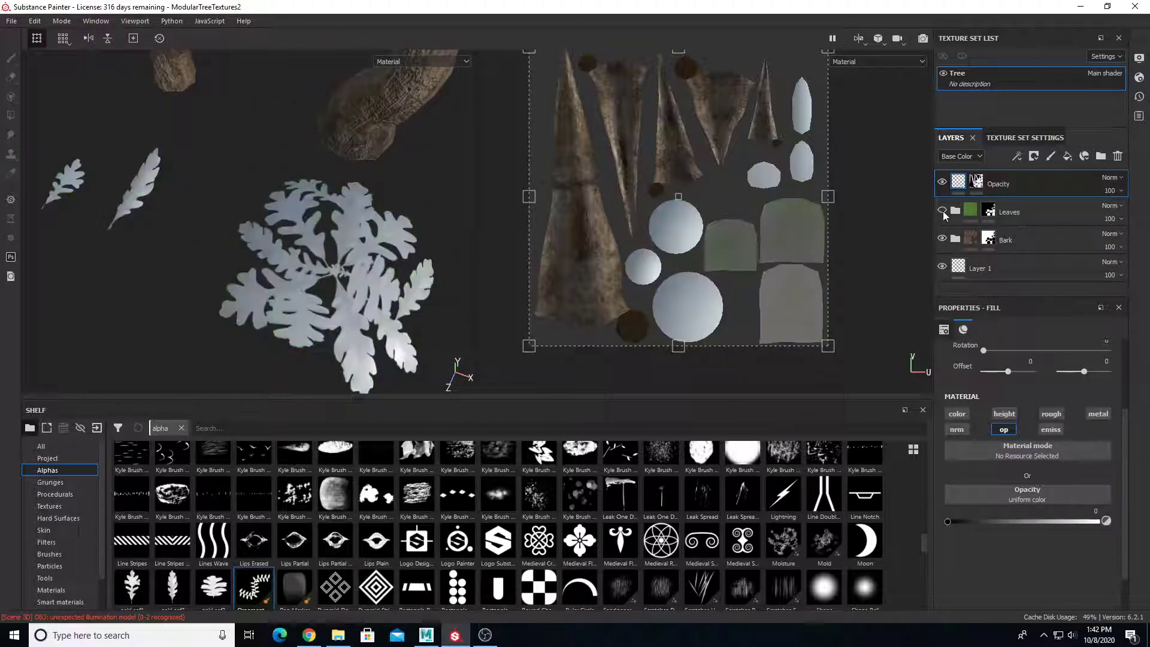
pyautogui.click(942, 212)
pyautogui.click(942, 212)
pyautogui.click(943, 212)
pyautogui.scroll(3, 335, 240)
pyautogui.scroll(-3, 311, 234)
pyautogui.keyDown('alt'); pyautogui.moveTo(312, 233); pyautogui.dragTo(344, 213); pyautogui.keyUp('alt')
pyautogui.scroll(-3, 373, 225)
pyautogui.keyDown('alt'); pyautogui.moveTo(373, 225); pyautogui.dragTo(326, 244); pyautogui.keyUp('alt')
pyautogui.keyDown('alt'); pyautogui.moveTo(326, 244); pyautogui.dragTo(265, 268, button='middle'); pyautogui.keyUp('alt')
pyautogui.keyDown('alt'); pyautogui.moveTo(266, 269); pyautogui.dragTo(328, 268); pyautogui.keyUp('alt')
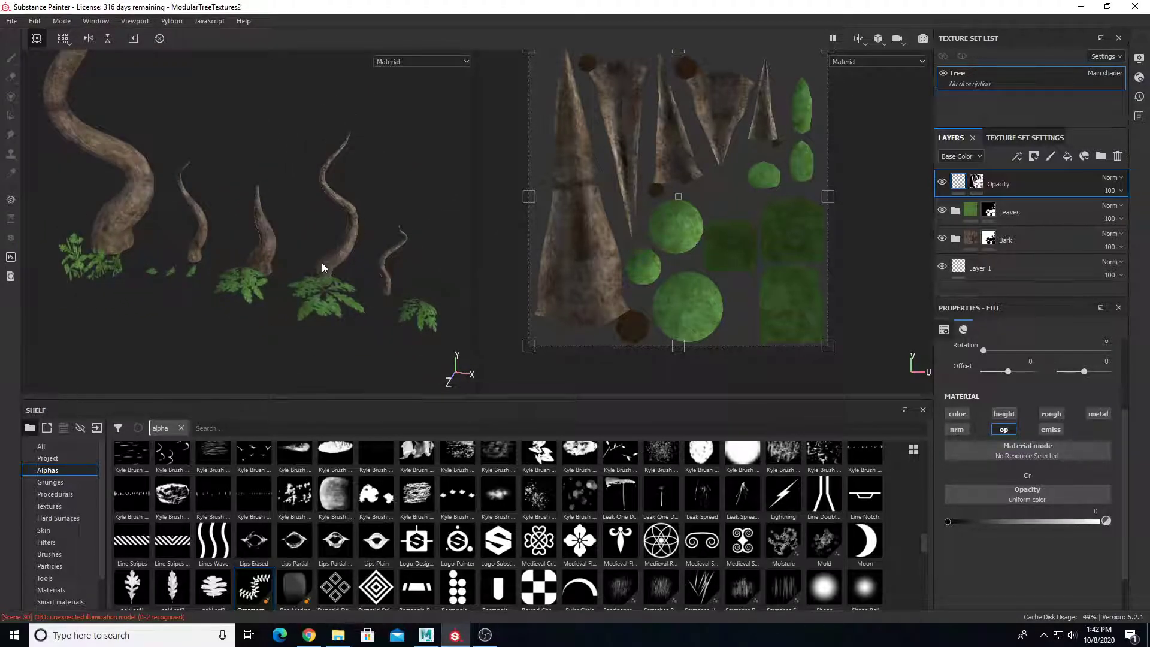
# Compare the leaf cards with the Opacity layer hidden and shown, preview its mask, and review the branches and leaves.
pyautogui.click(943, 183)
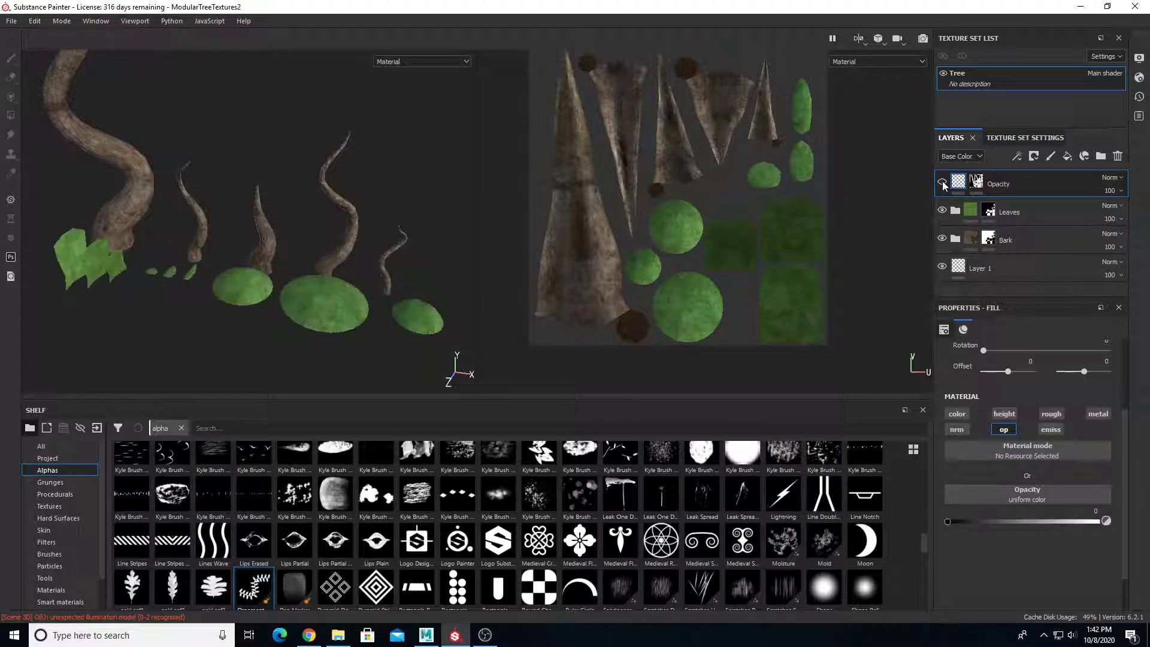
pyautogui.click(943, 184)
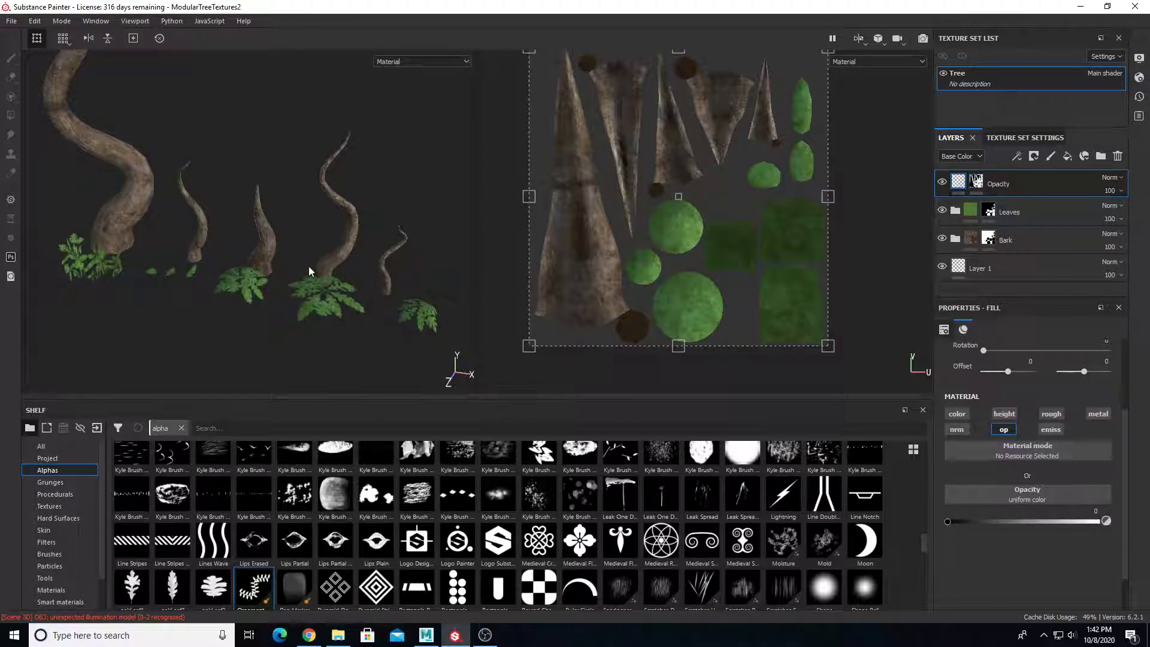
pyautogui.scroll(6, 262, 308)
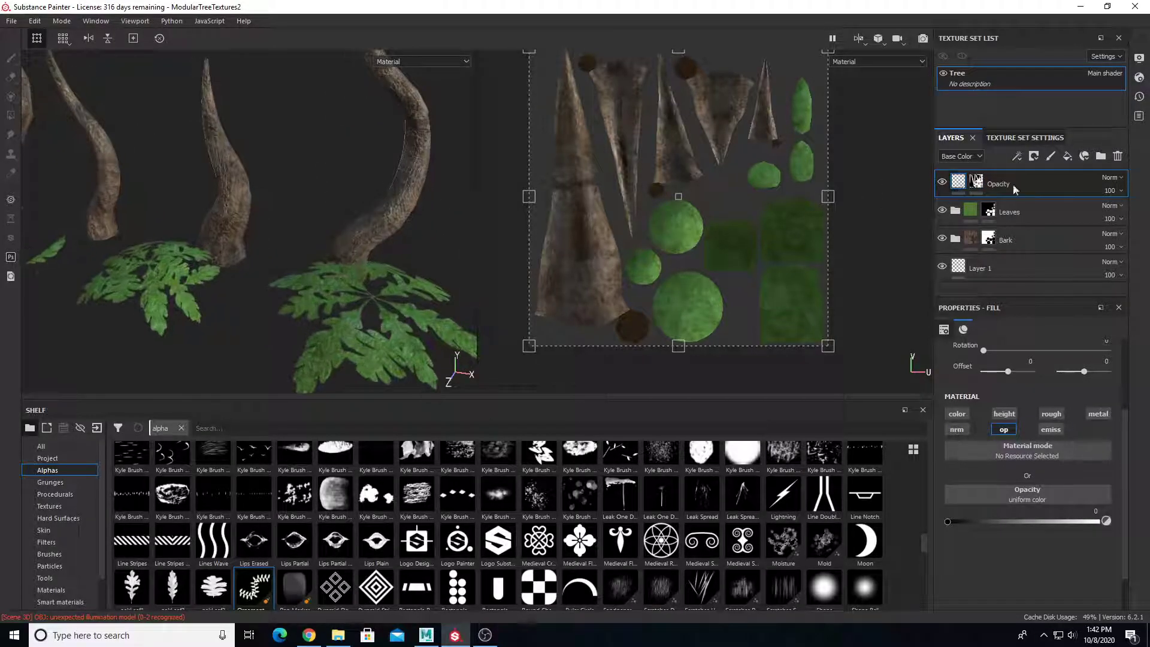
pyautogui.moveTo(976, 179)
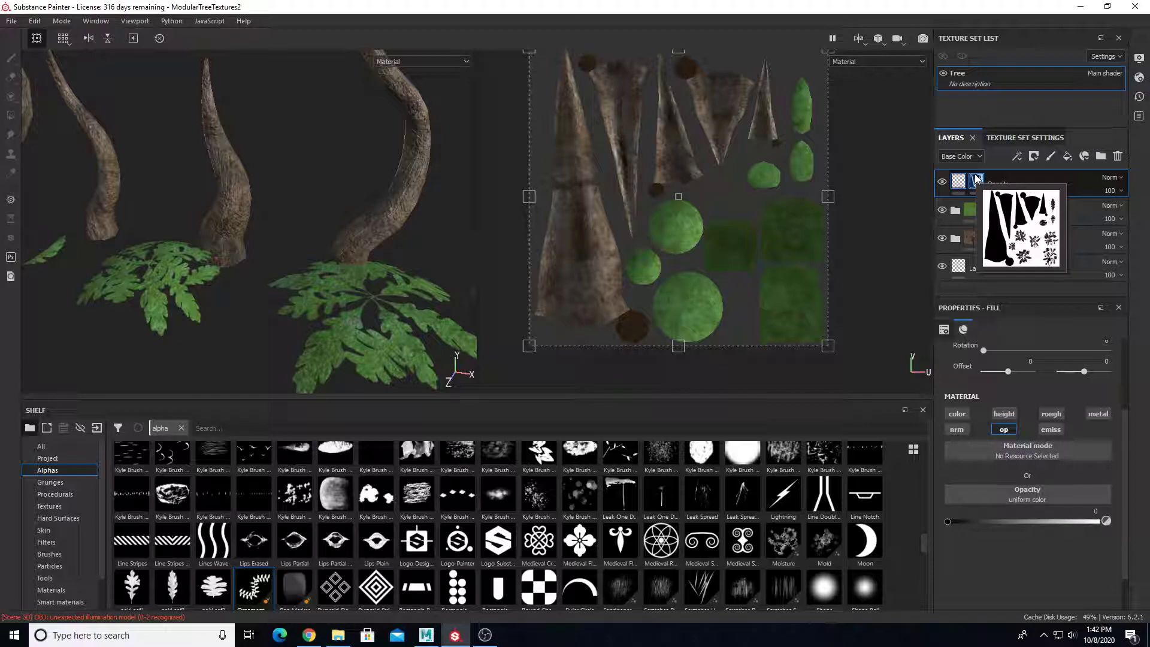
pyautogui.scroll(-6, 303, 252)
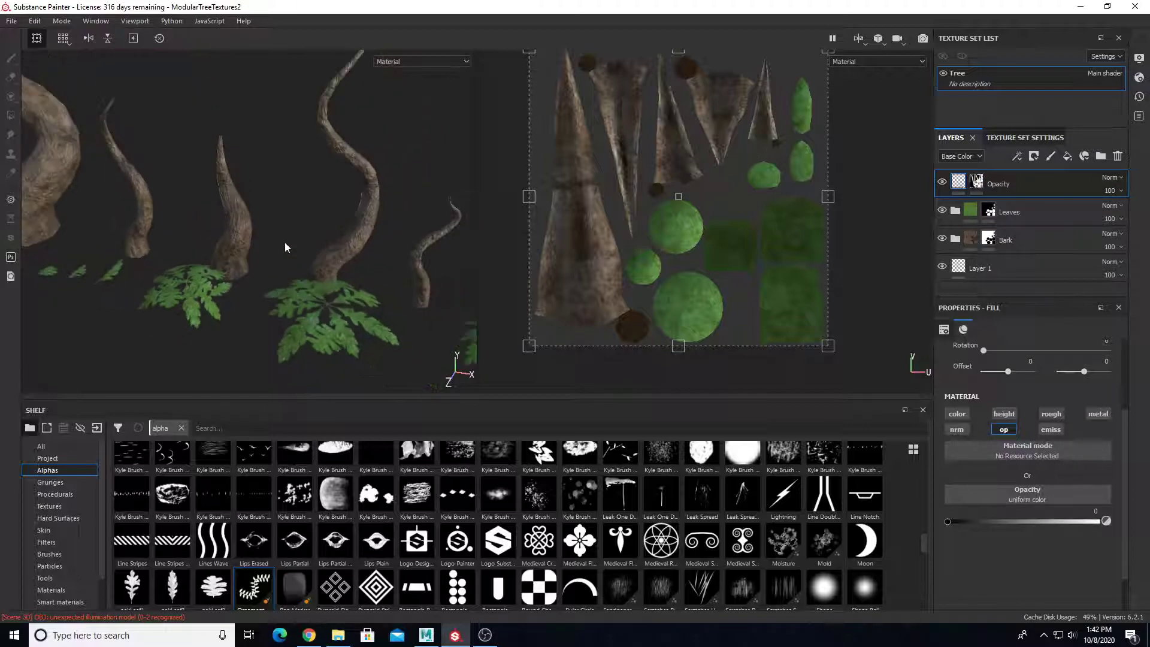
pyautogui.keyDown('alt'); pyautogui.moveTo(292, 250); pyautogui.dragTo(312, 256, button='middle'); pyautogui.keyUp('alt')
pyautogui.keyDown('alt'); pyautogui.moveTo(313, 256); pyautogui.dragTo(336, 290); pyautogui.keyUp('alt')
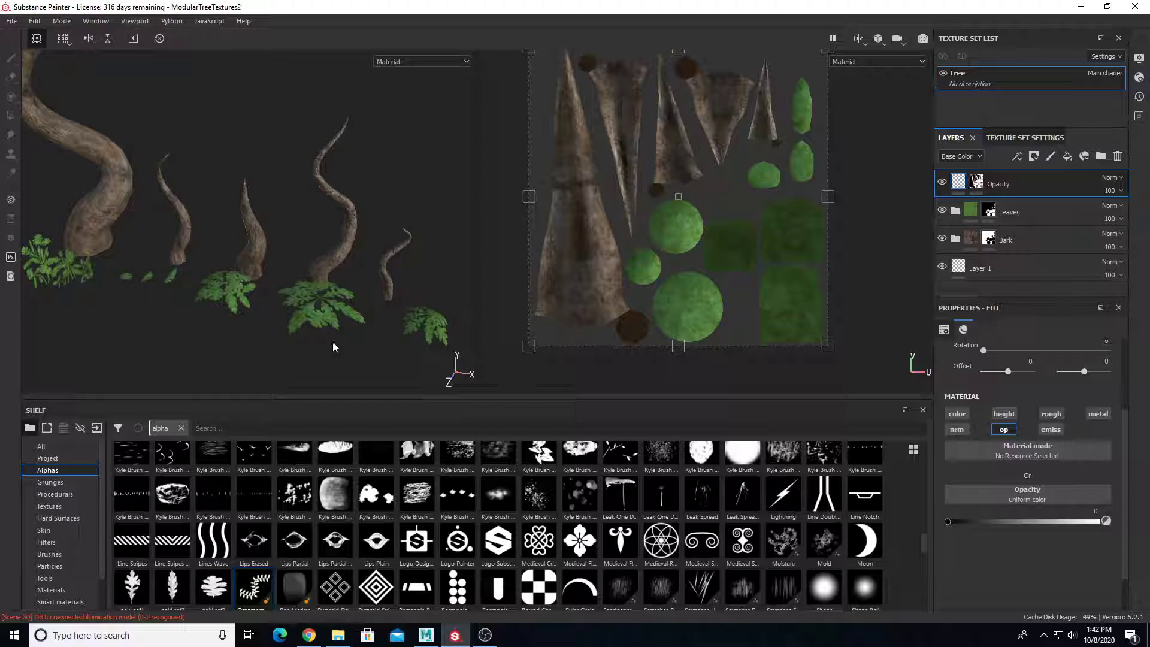
pyautogui.moveTo(257, 308)
pyautogui.keyDown('alt'); pyautogui.mouseDown()
pyautogui.moveTo(237, 288)
pyautogui.moveTo(324, 290)
pyautogui.moveTo(305, 267)
pyautogui.moveTo(277, 298)
pyautogui.mouseUp(); pyautogui.keyUp('alt')
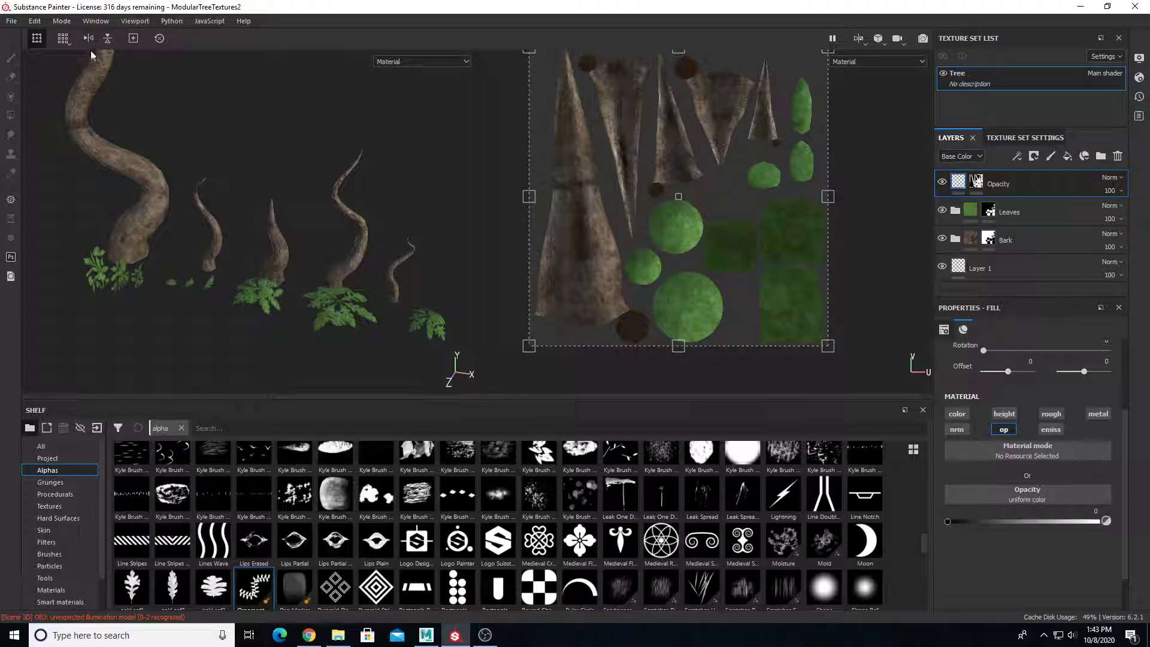
# Open the texture export and review the PBR Specular Glossiness and PBR Metallic Roughness output templates and the list of exports.
pyautogui.click(17, 22)
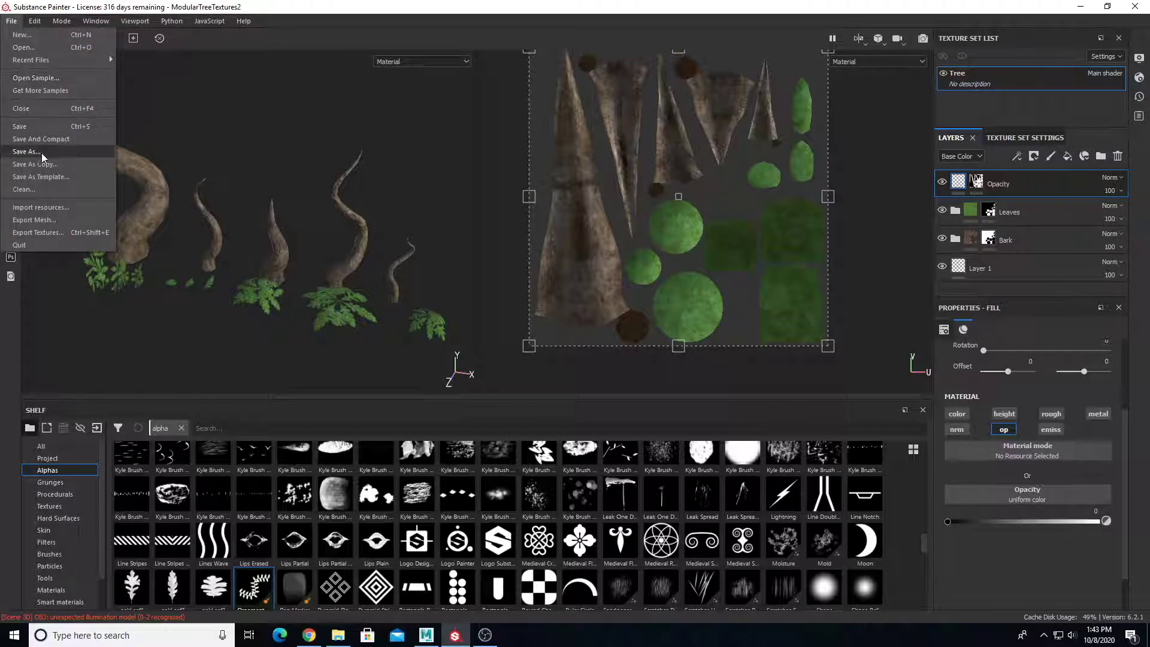
pyautogui.click(40, 232)
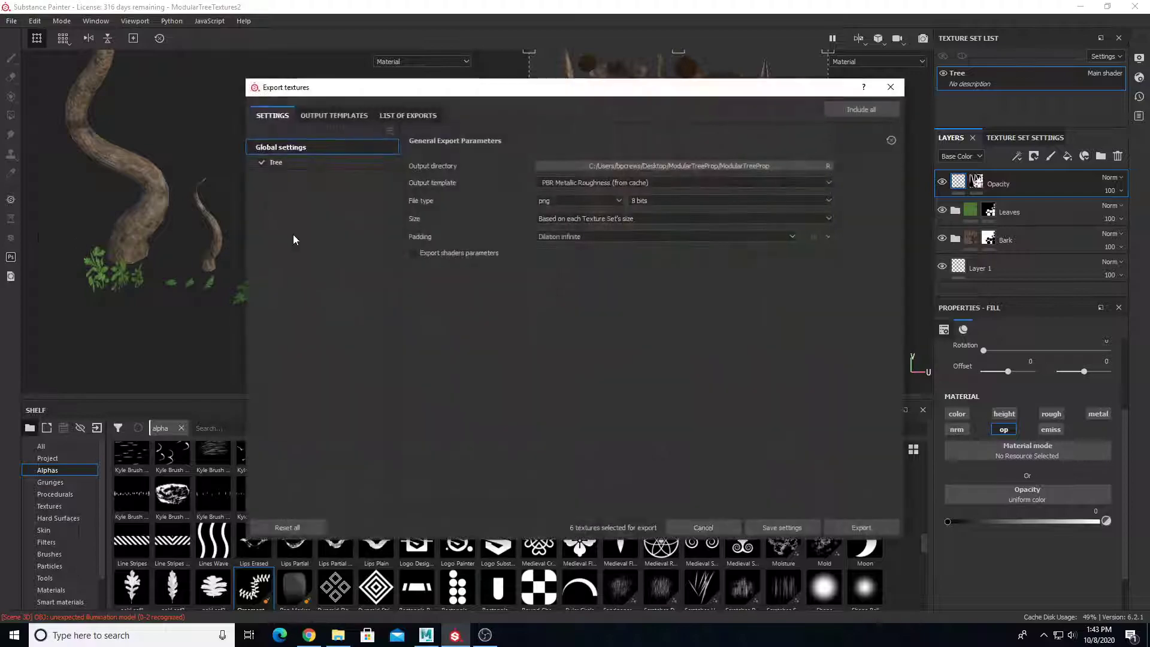
pyautogui.click(354, 117)
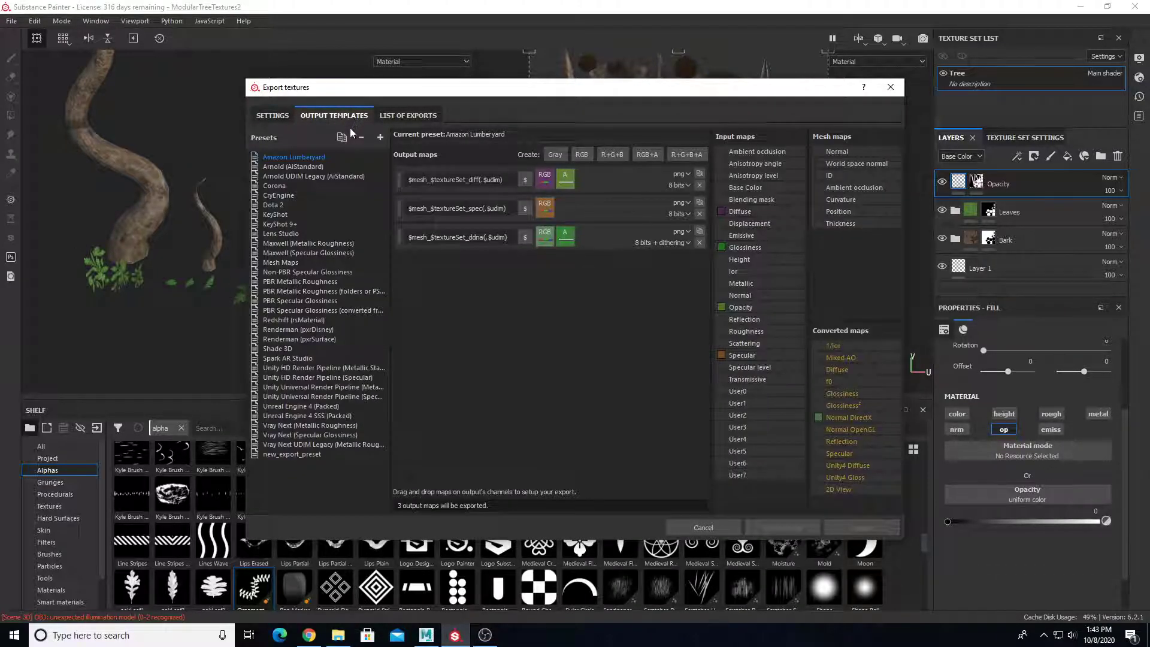
pyautogui.click(291, 300)
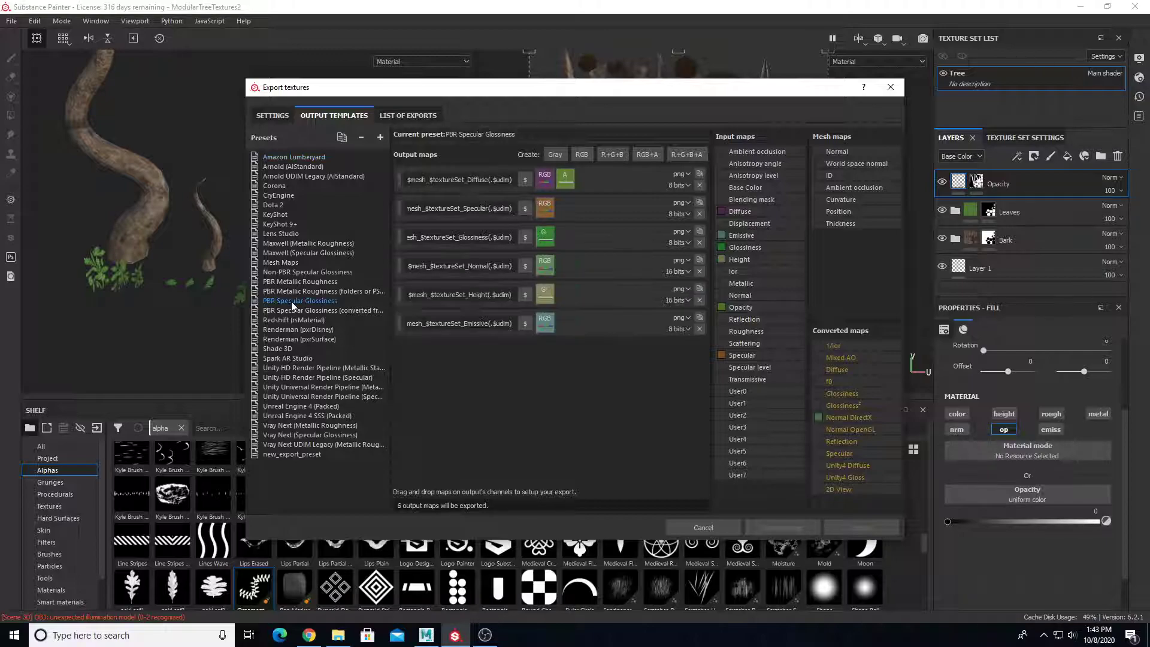
pyautogui.click(315, 281)
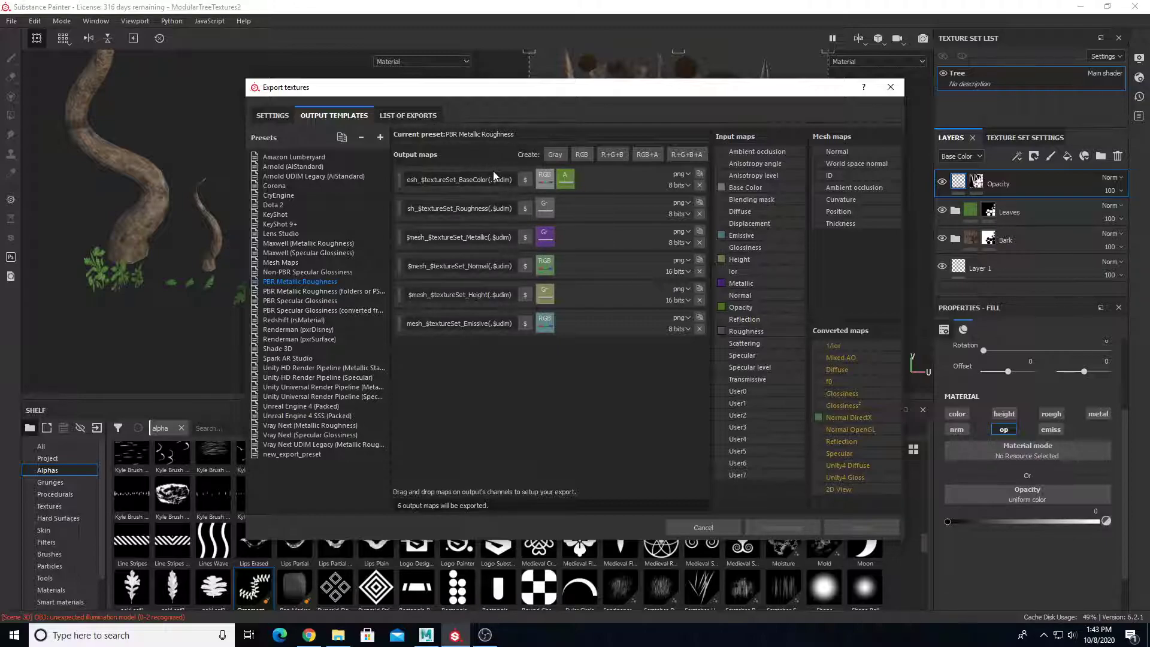
pyautogui.click(406, 117)
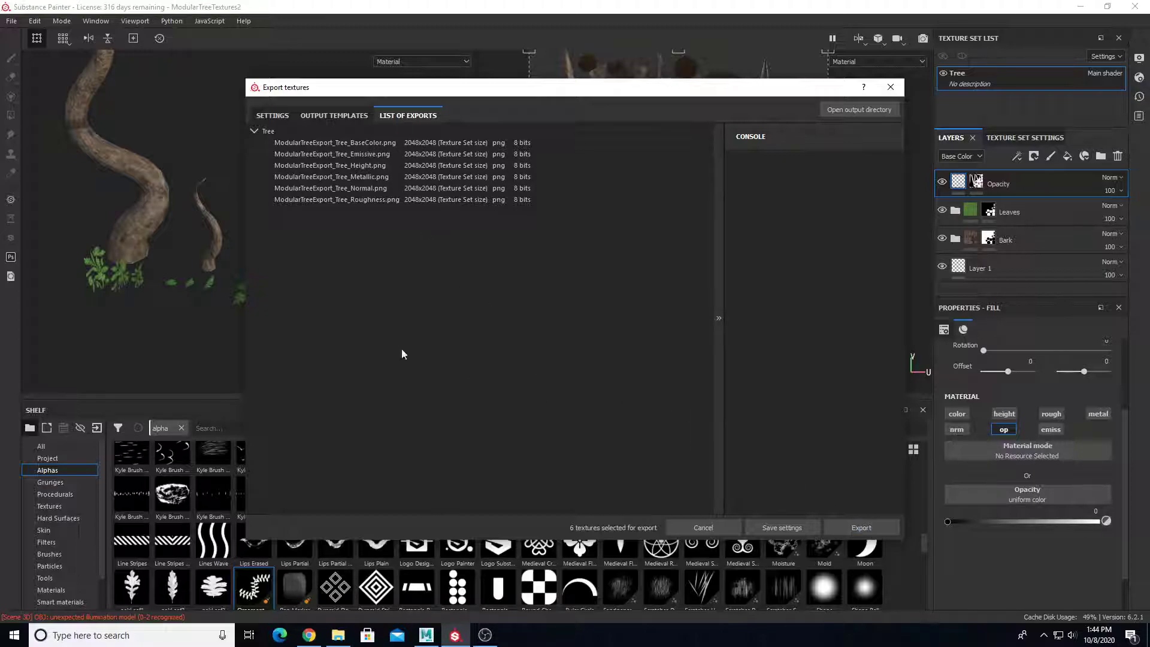
# Set the export output directory to the TreeProject folder on the Desktop and export the Tree texture set's maps.
pyautogui.click(328, 115)
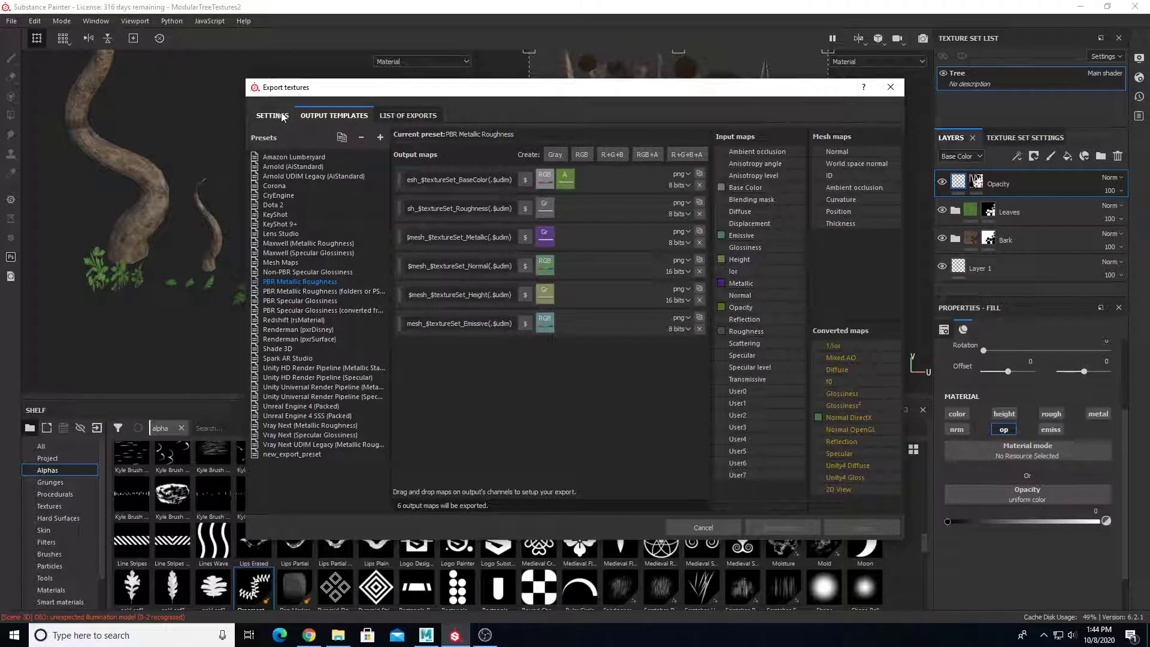
pyautogui.click(282, 116)
pyautogui.click(671, 166)
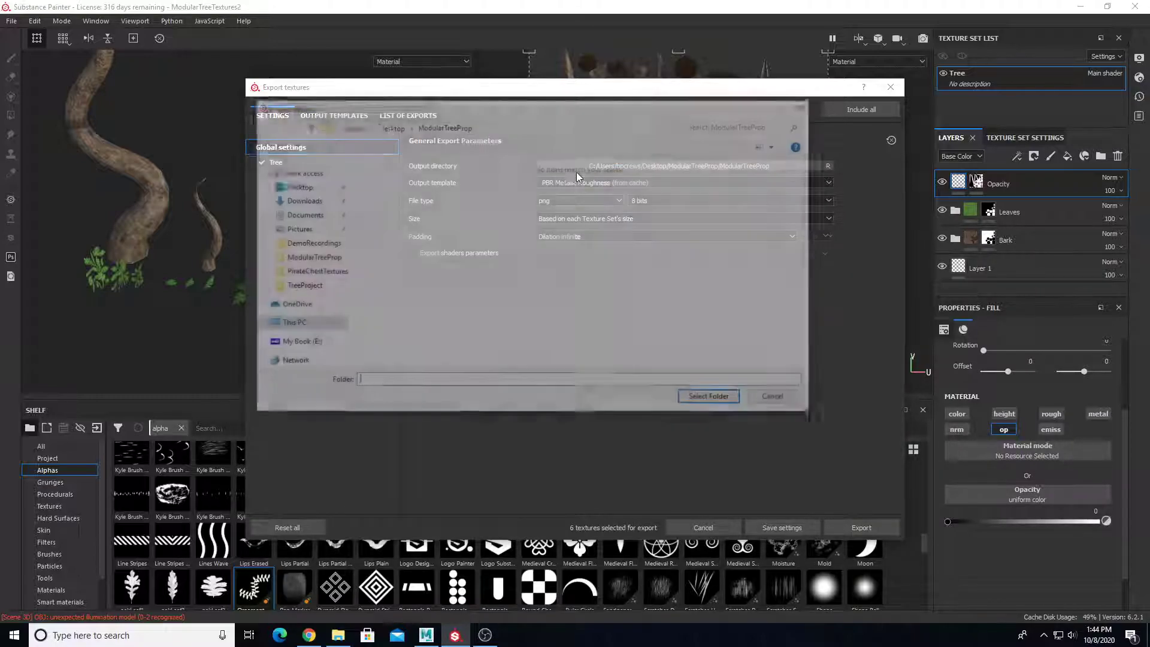
pyautogui.click(288, 186)
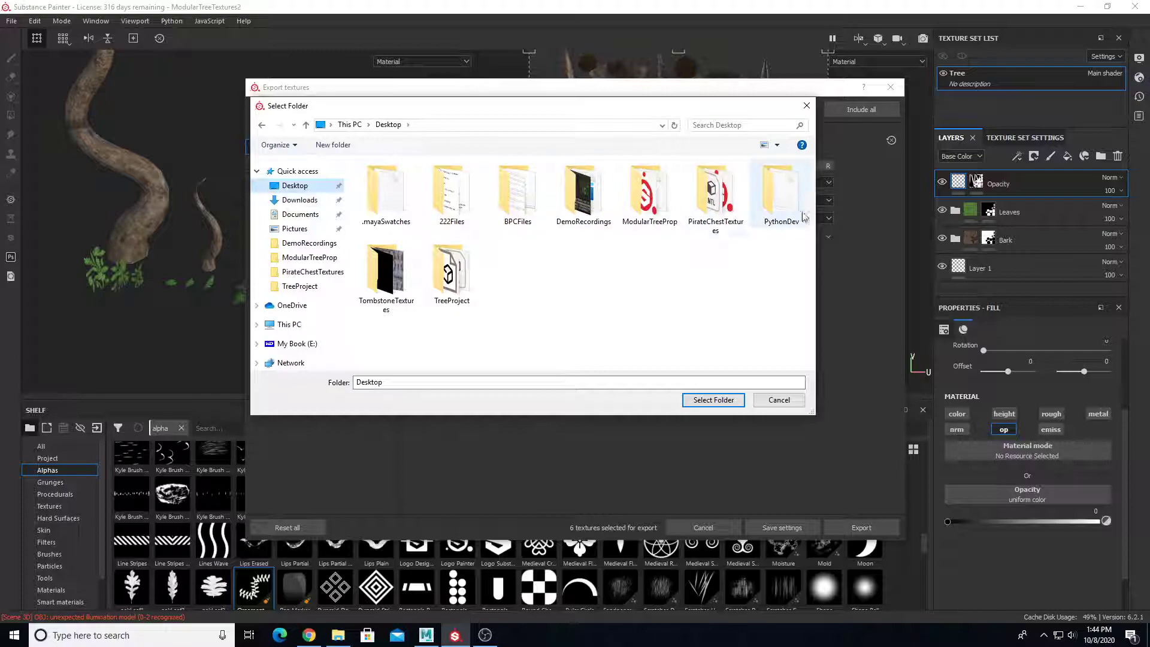
pyautogui.click(454, 279)
pyautogui.doubleClick(453, 279)
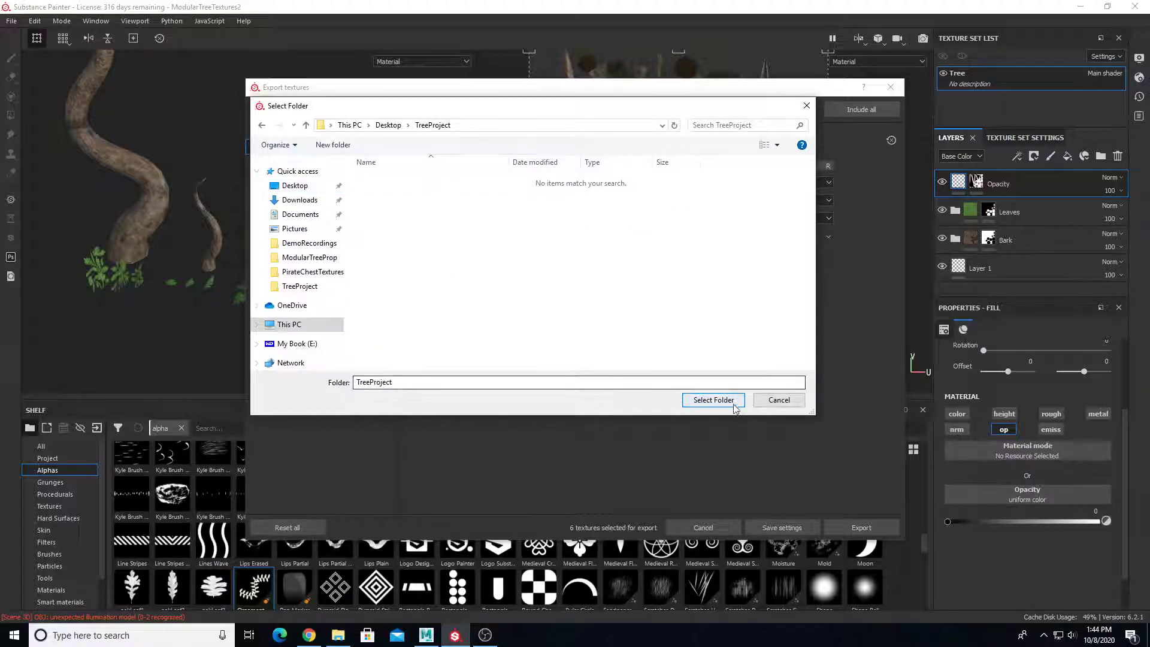
pyautogui.click(710, 400)
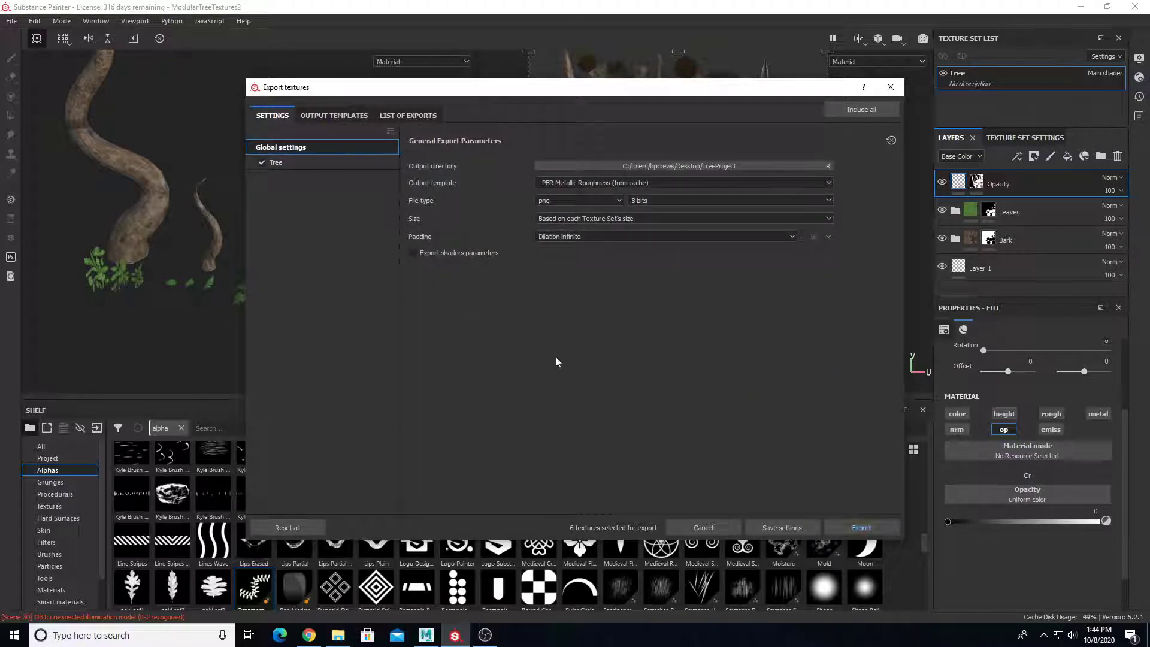
pyautogui.click(406, 117)
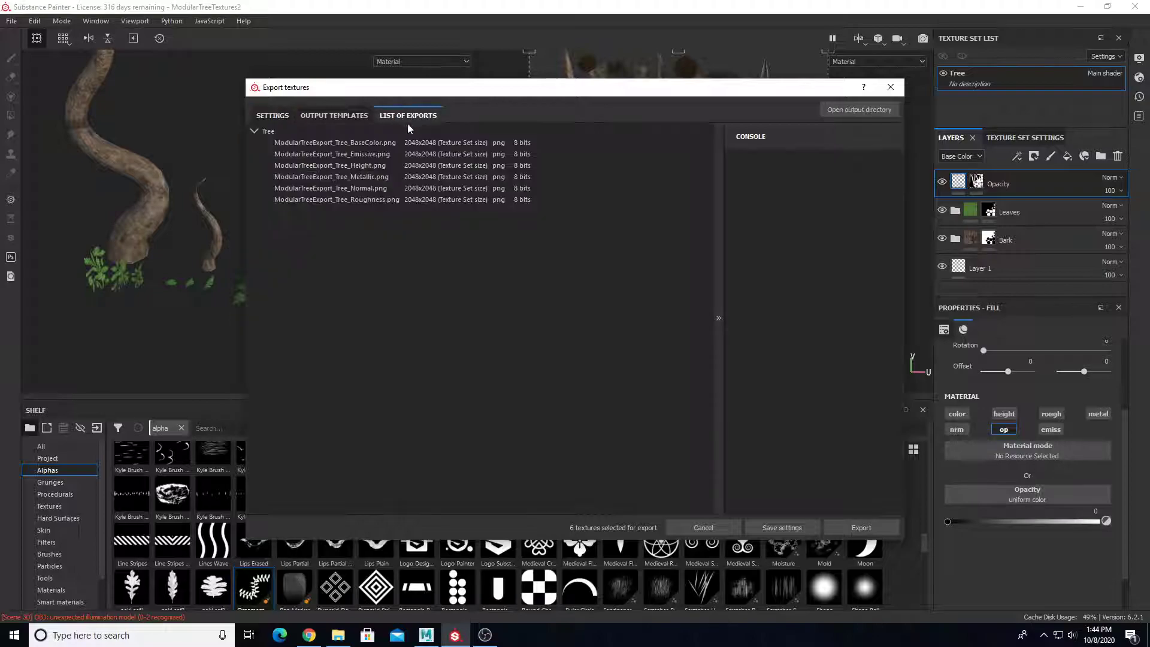
pyautogui.click(863, 524)
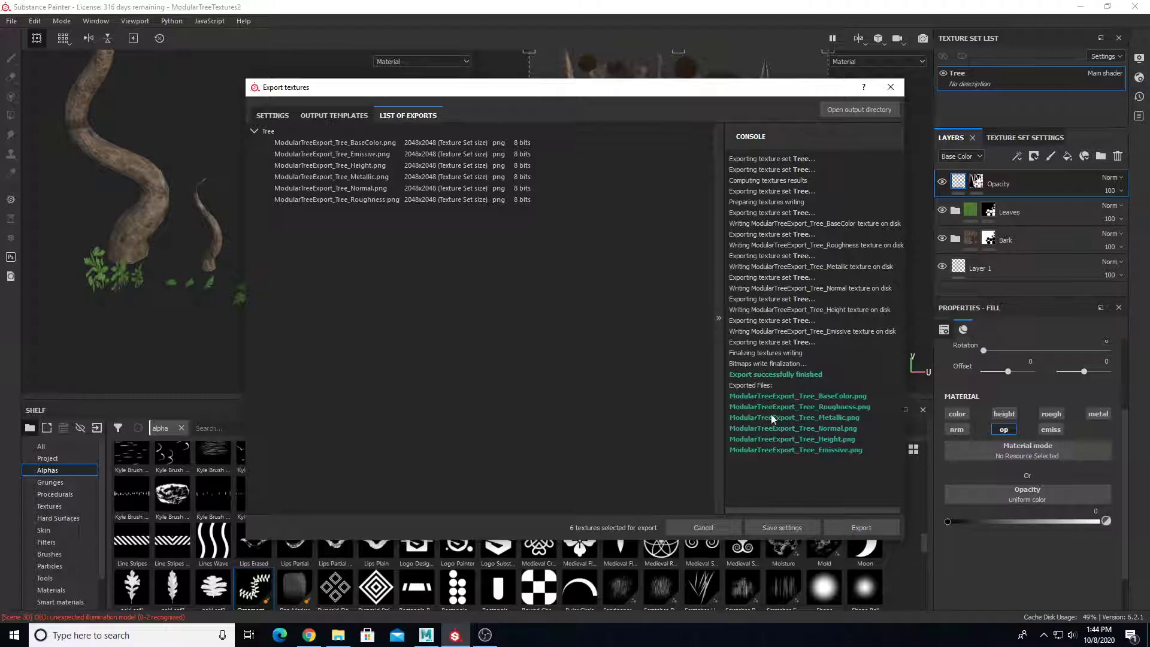
# Close the texture export, switch to the TreeProject folder in File Explorer, and delete the exported Emissive and Height maps.
pyautogui.click(891, 88)
pyautogui.click(338, 635)
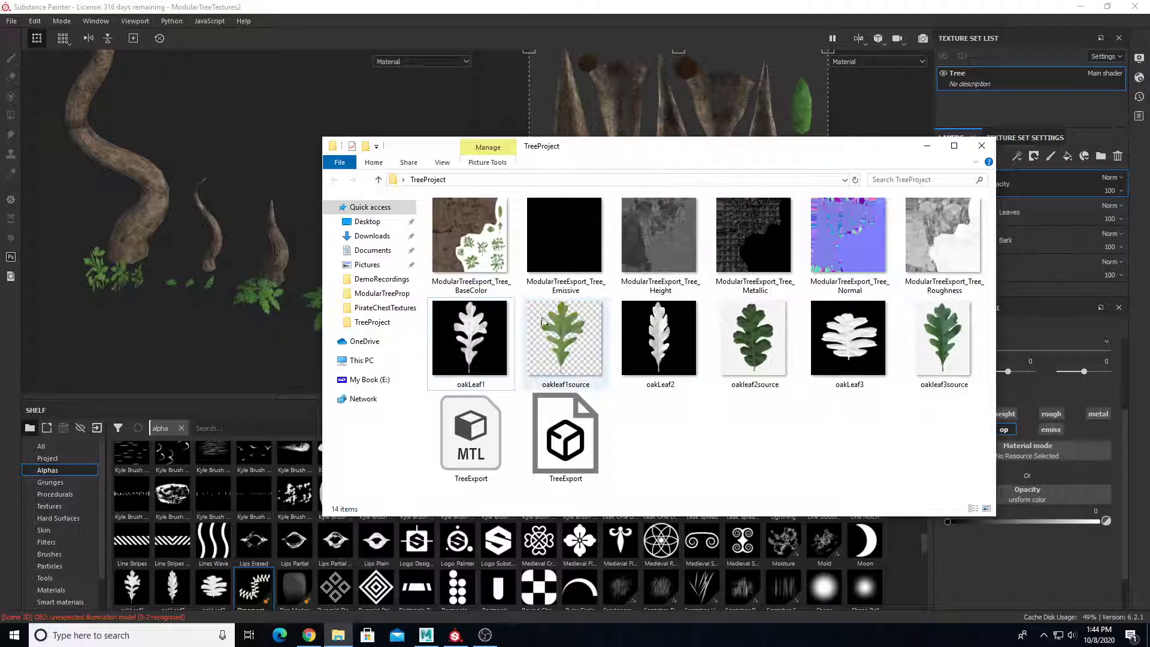
pyautogui.click(470, 239)
pyautogui.keyDown('shift'); pyautogui.click(824, 259); pyautogui.keyUp('shift')
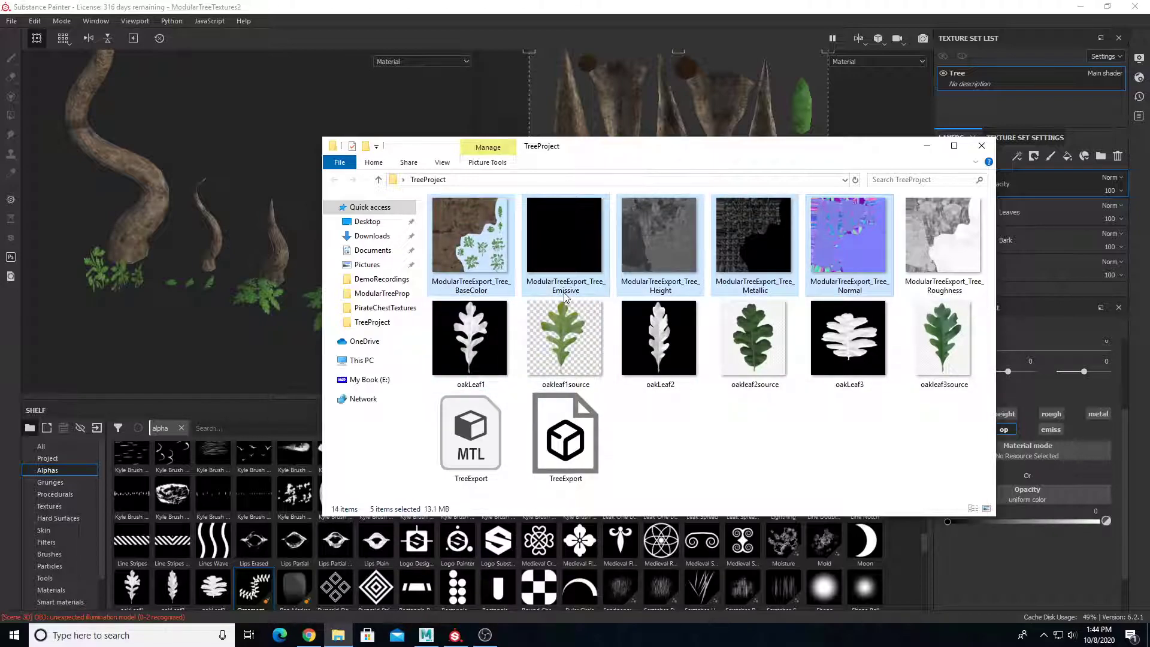
pyautogui.click(594, 241)
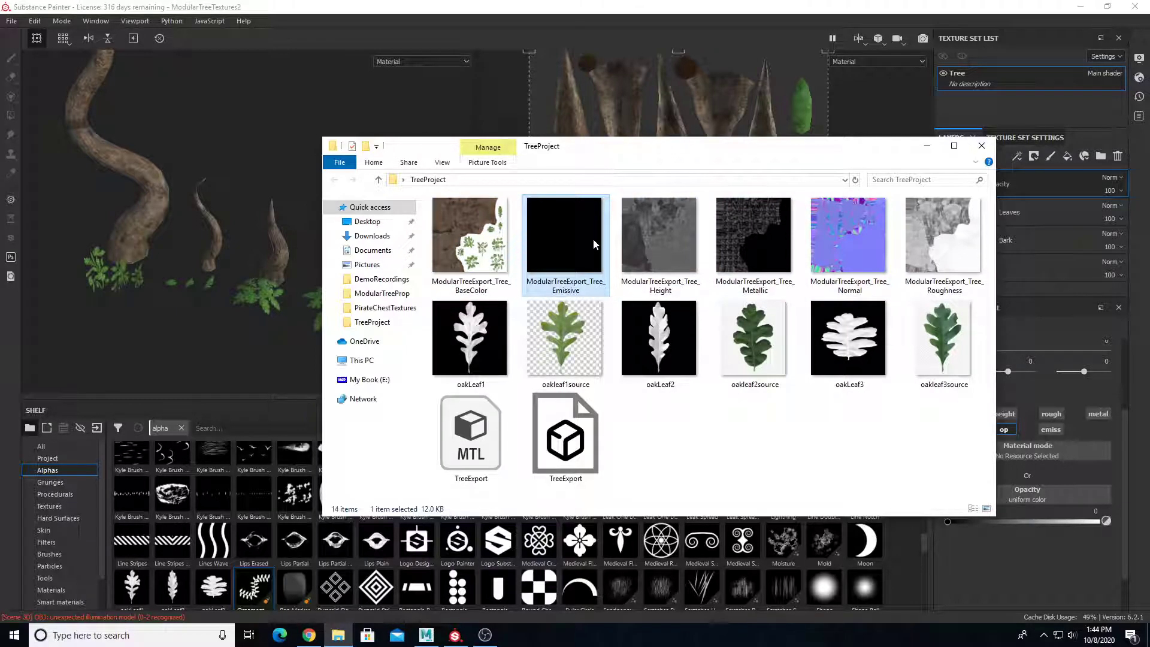
pyautogui.press('Delete')
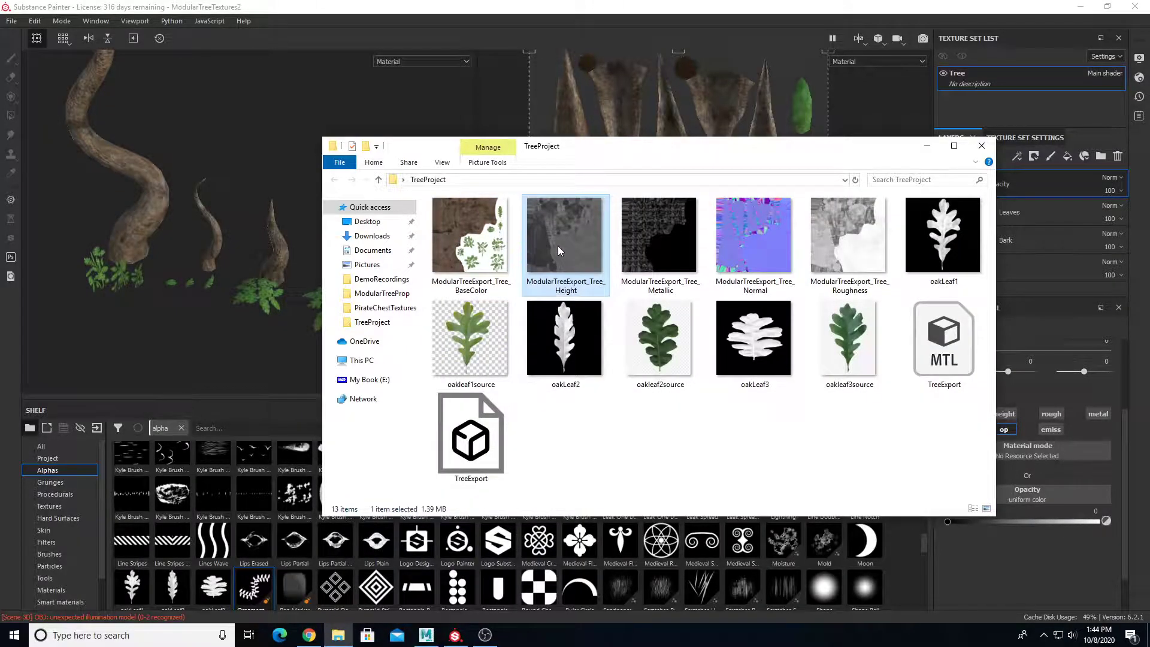
pyautogui.press('Delete')
# Examine the exported BaseColor, Metallic, Normal and Roughness maps in Photos, close the viewer and return to Substance Painter.
pyautogui.click(488, 230)
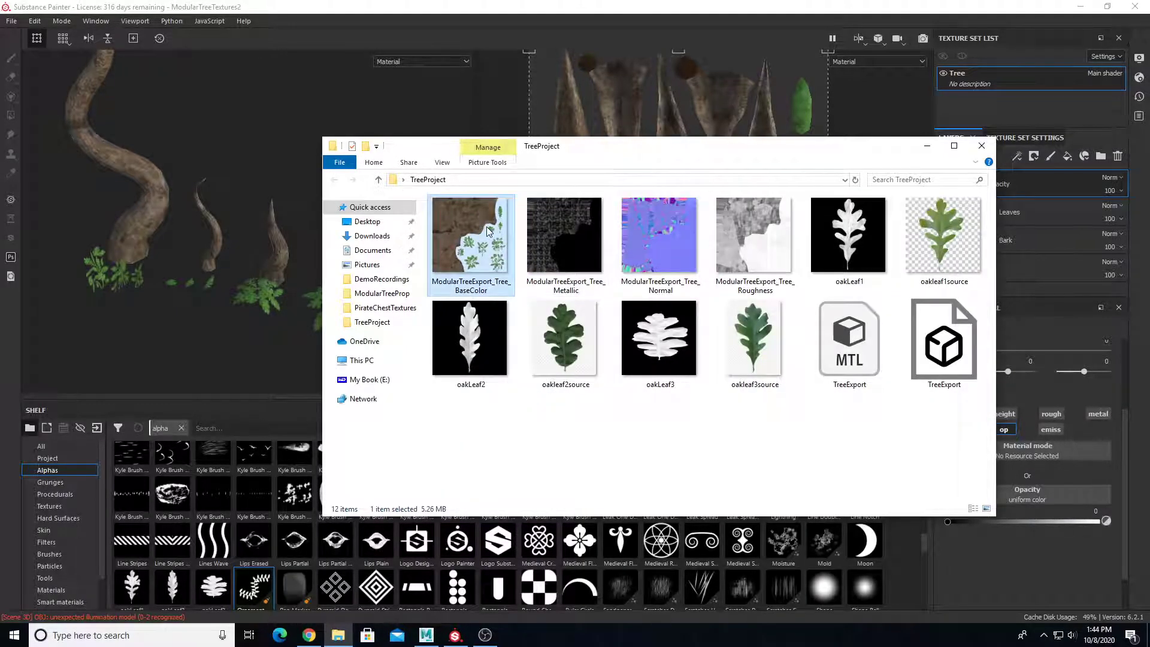
pyautogui.doubleClick(480, 234)
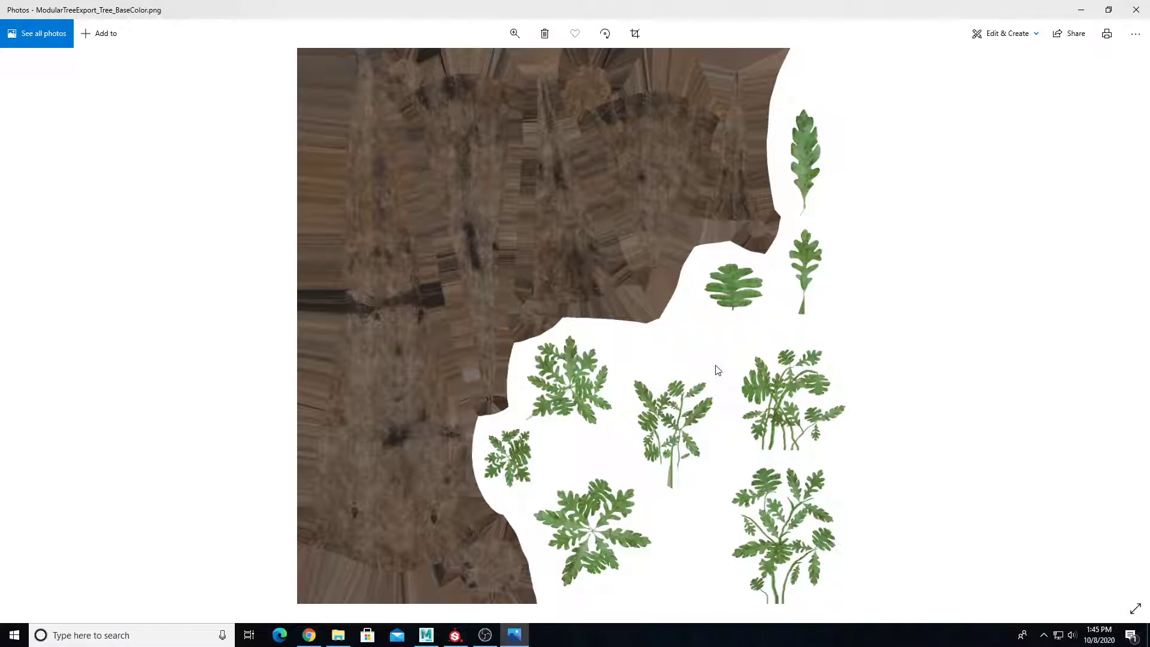
pyautogui.press('Right')
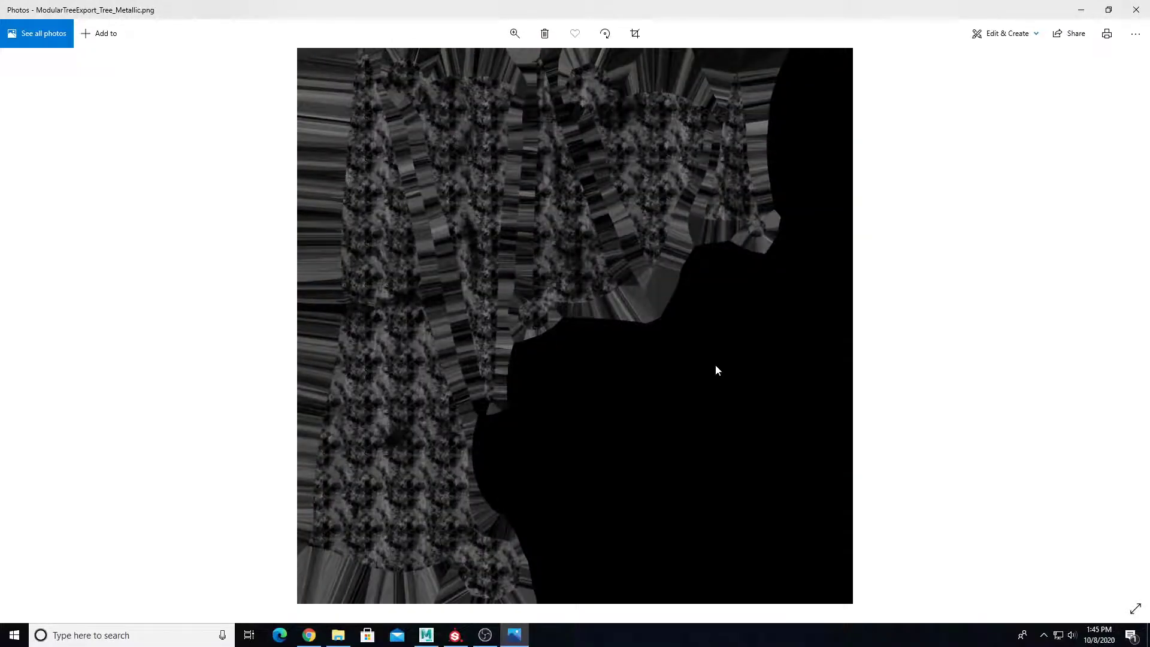
pyautogui.press('Right')
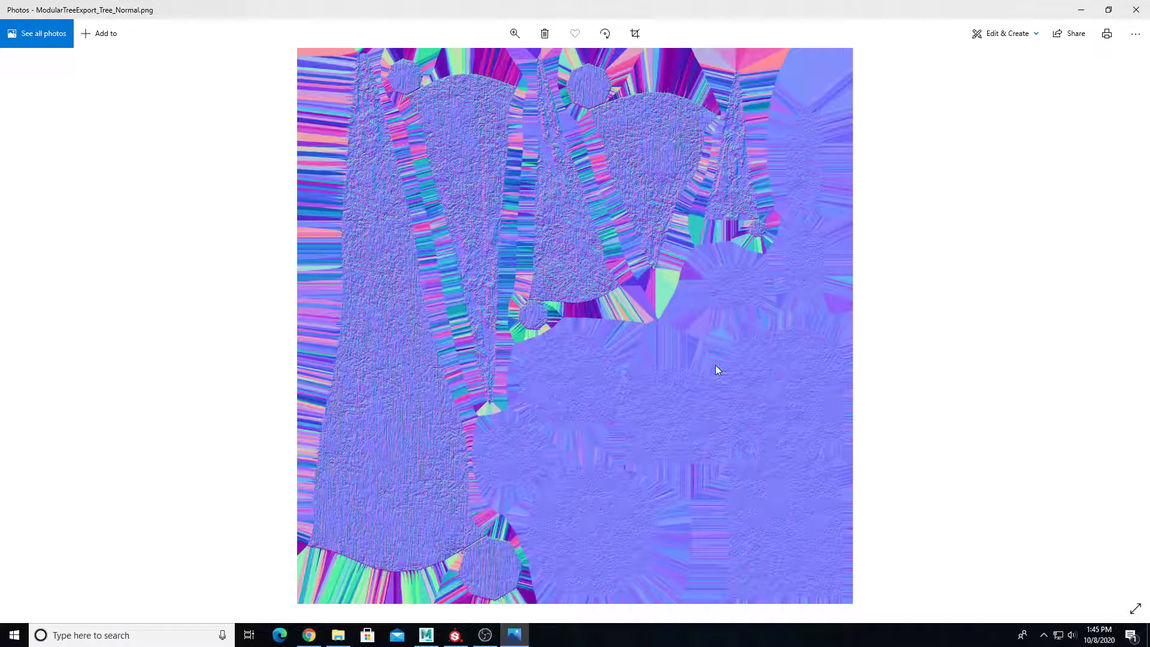
pyautogui.press('Right')
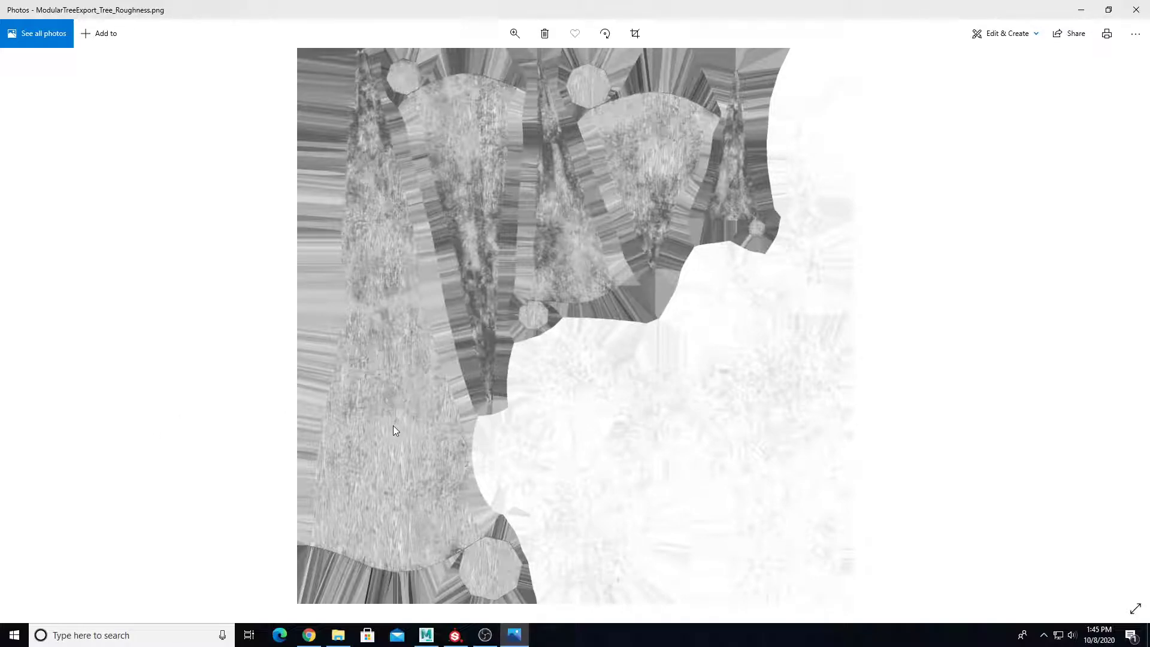
pyautogui.press('Left')
pyautogui.press('Left')
pyautogui.press('Left')
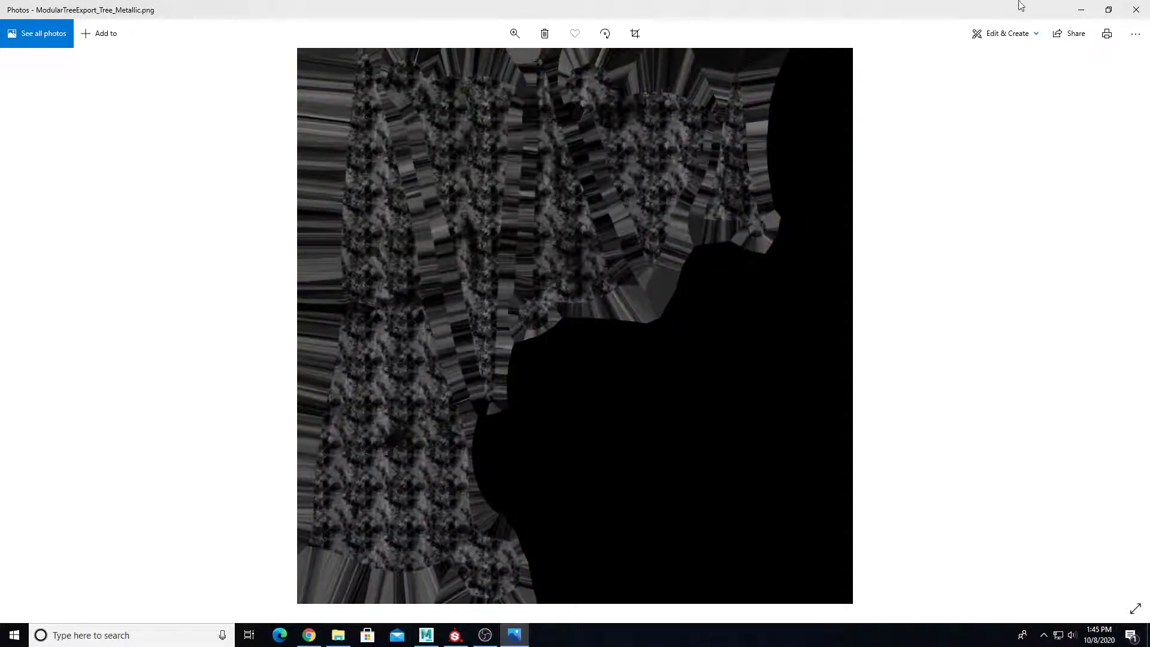
pyautogui.click(1108, 9)
pyautogui.click(1133, 11)
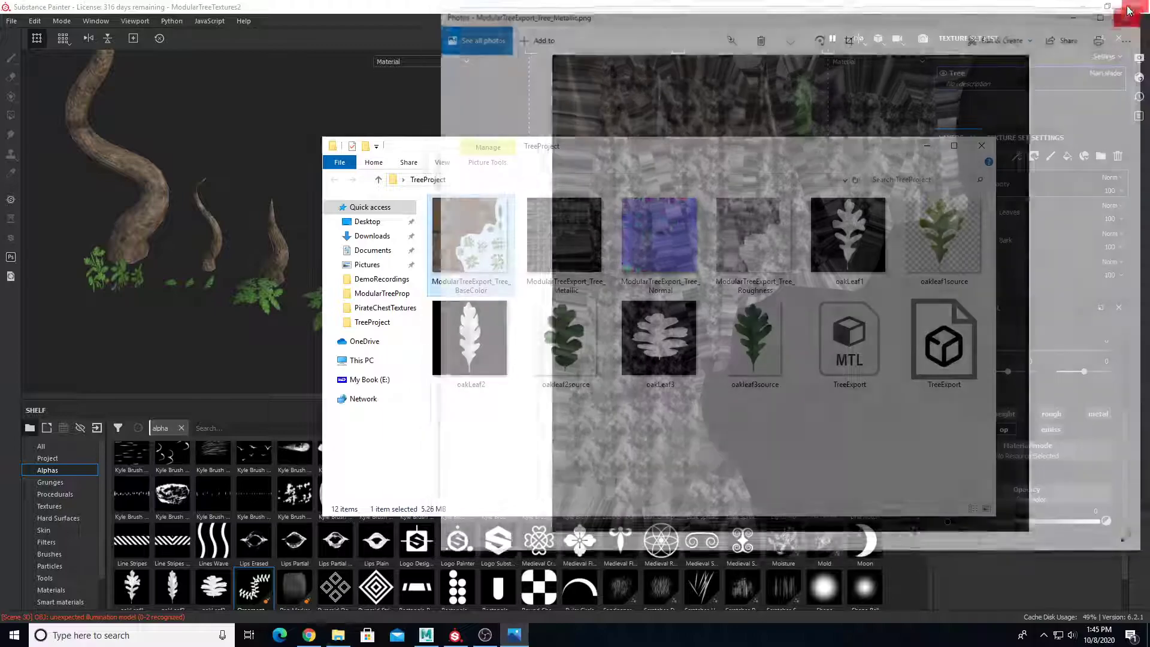
pyautogui.click(788, 11)
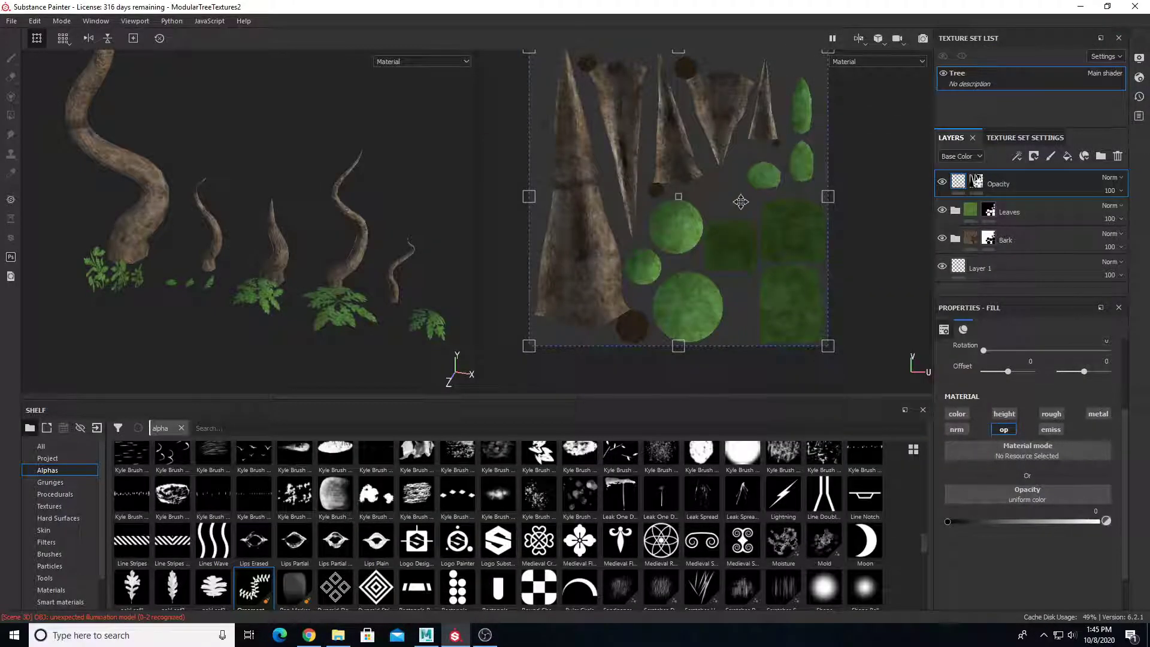